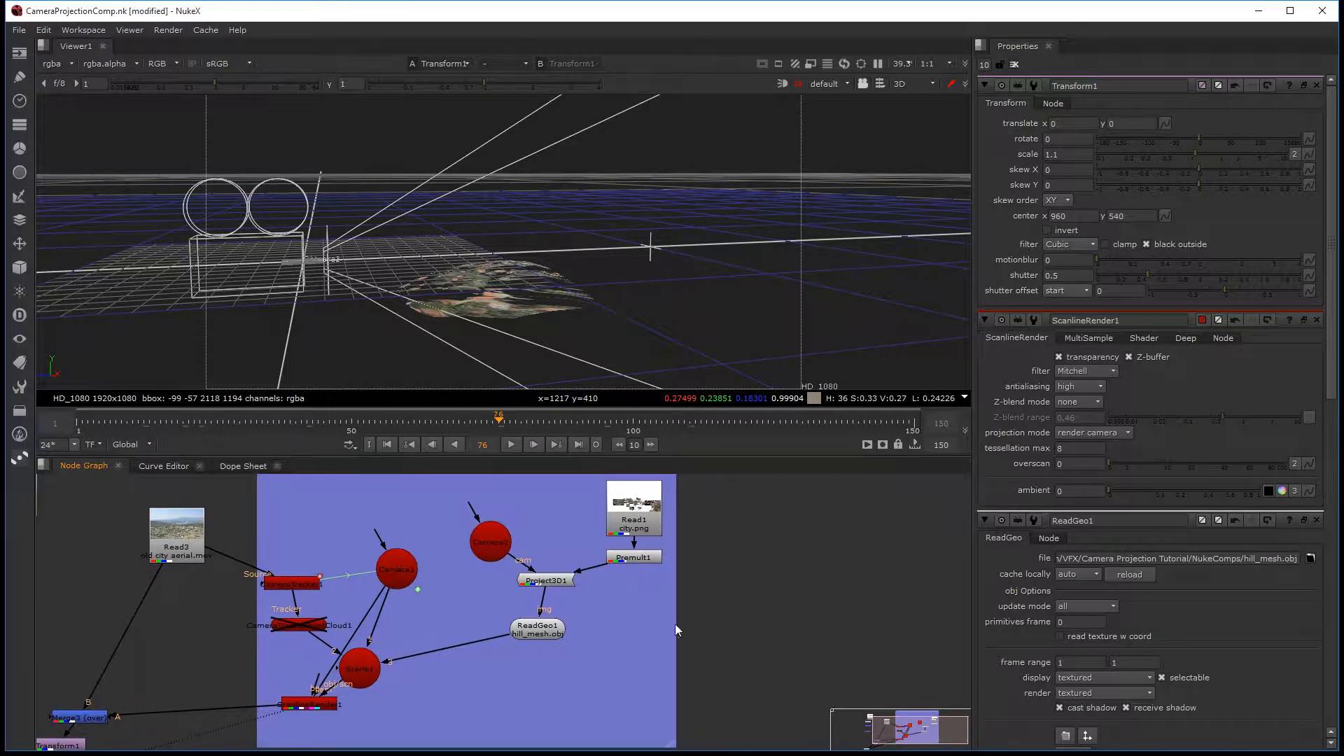
- Add a Card3D node and move the card back past the hill mesh to a Z translation of about -1.98
key("Tab")
type("ca")
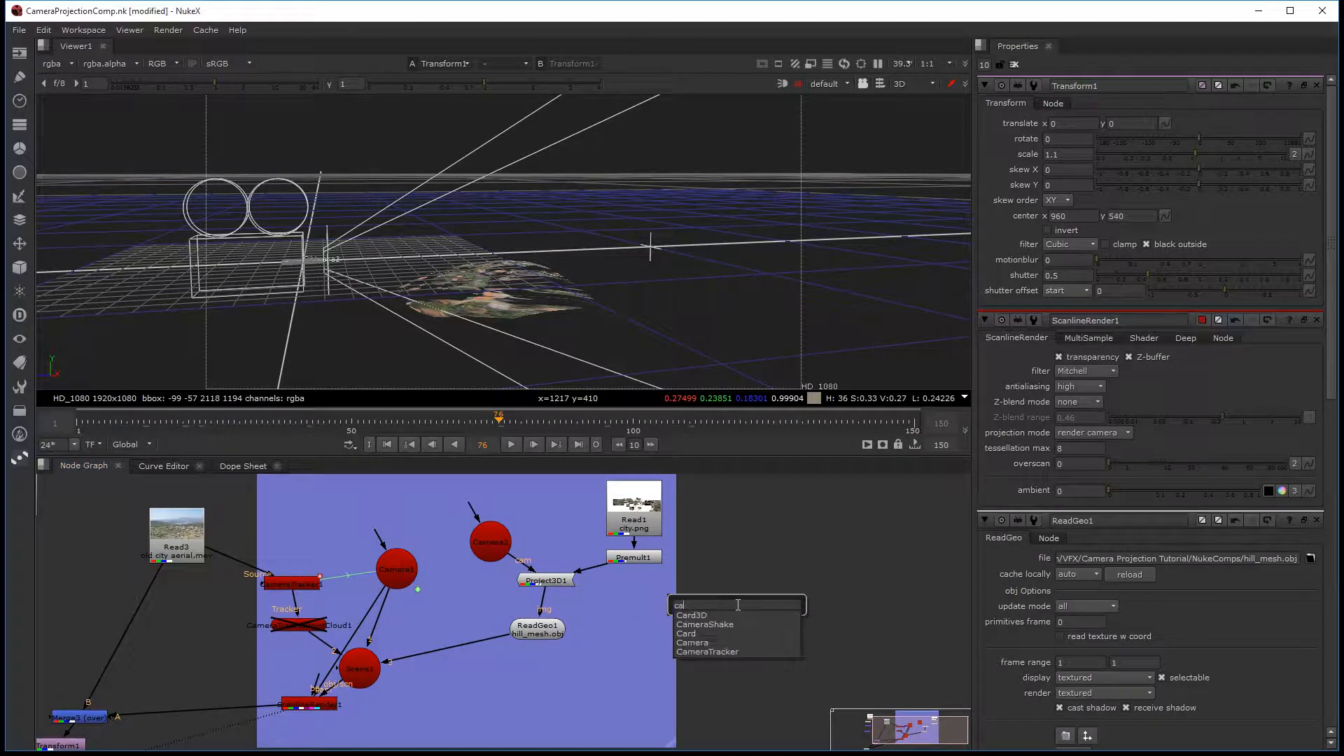
type("rd3D")
key("Return")
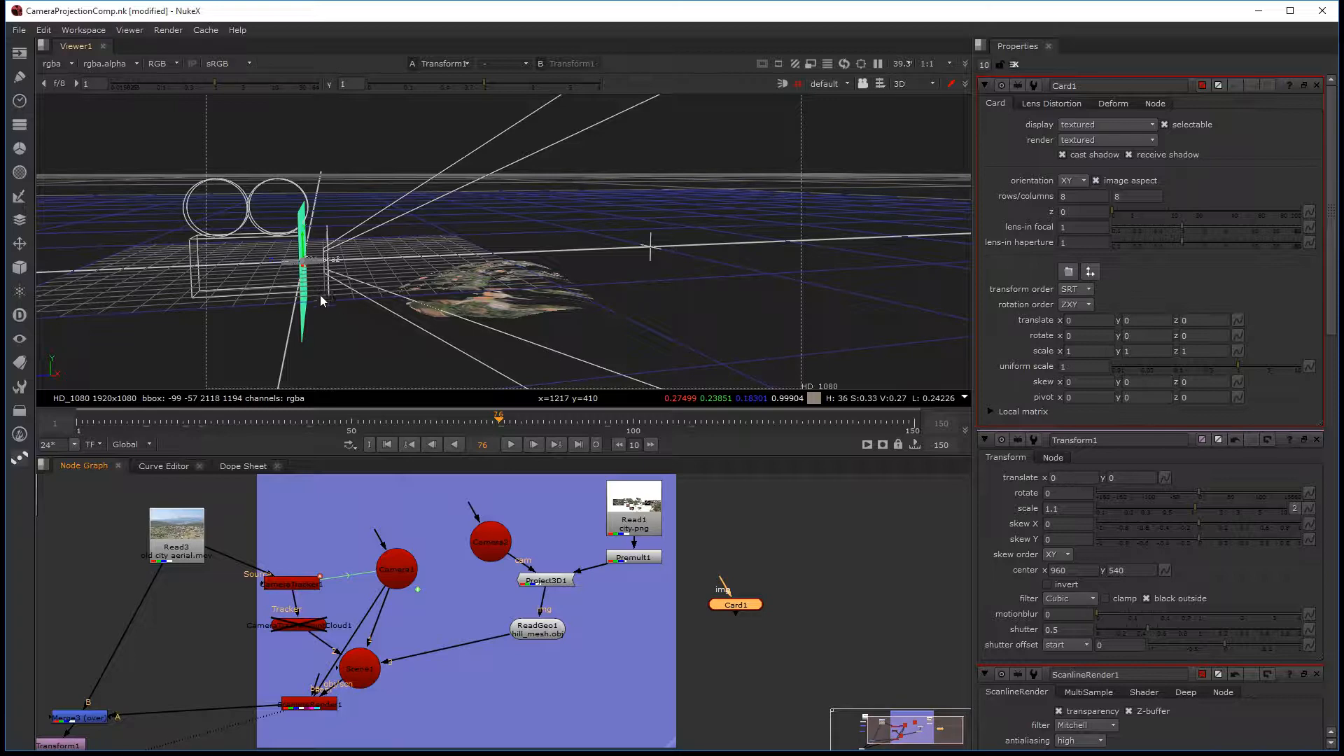
left_click_drag(341, 314, 424, 310, "ctrl")
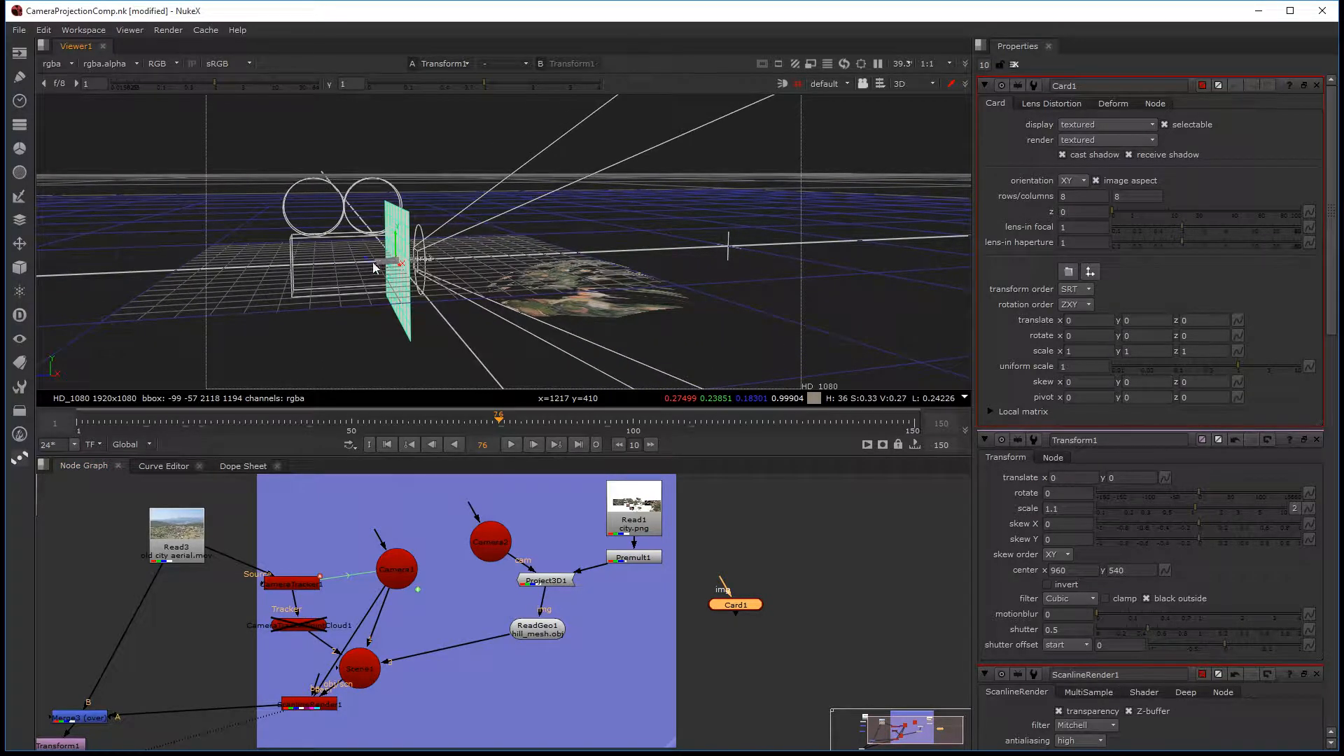
left_click_drag(366, 261, 728, 249)
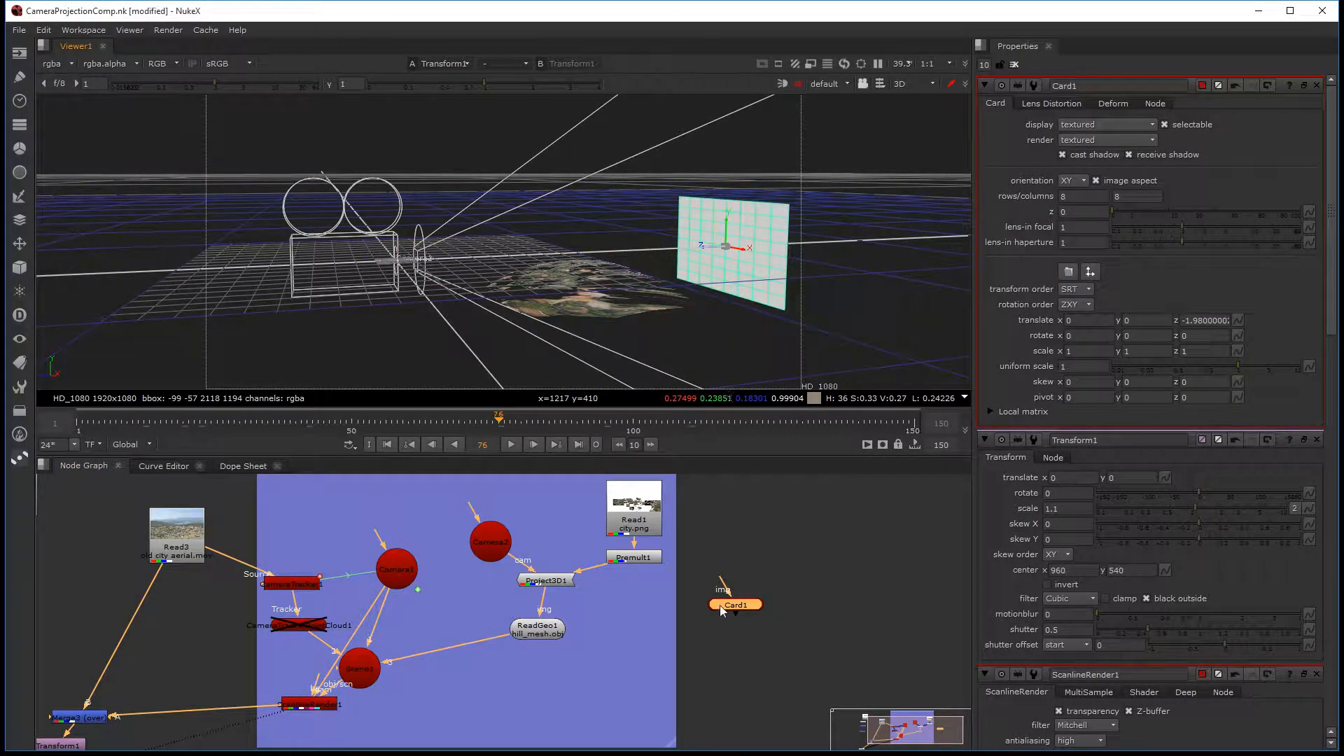
- Move the lake image node and its Premult beside the CameraProjection backdrop, and delete the two leftover blue nodes
middle_click_drag(407, 580, 365, 590)
scroll(365, 586, "down", 4)
left_click(188, 554)
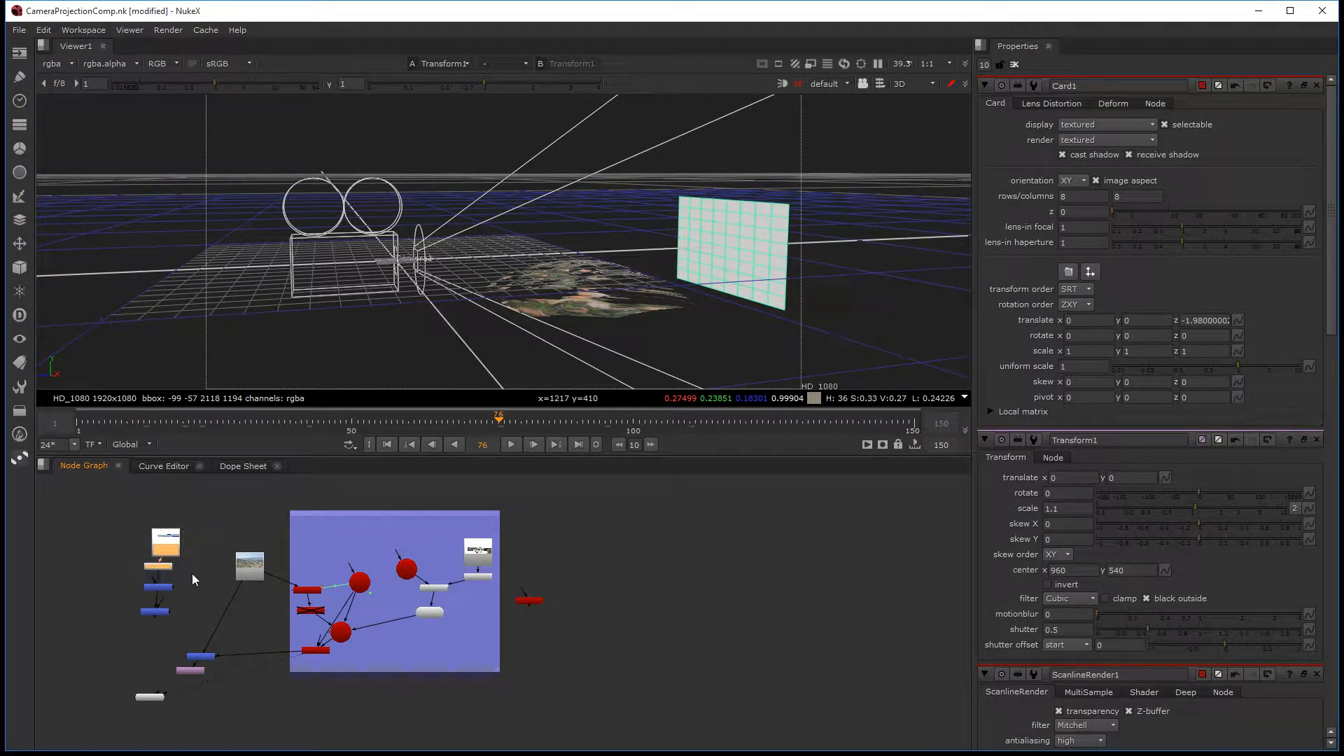
left_click_drag(164, 553, 558, 555)
left_click_drag(112, 554, 179, 623)
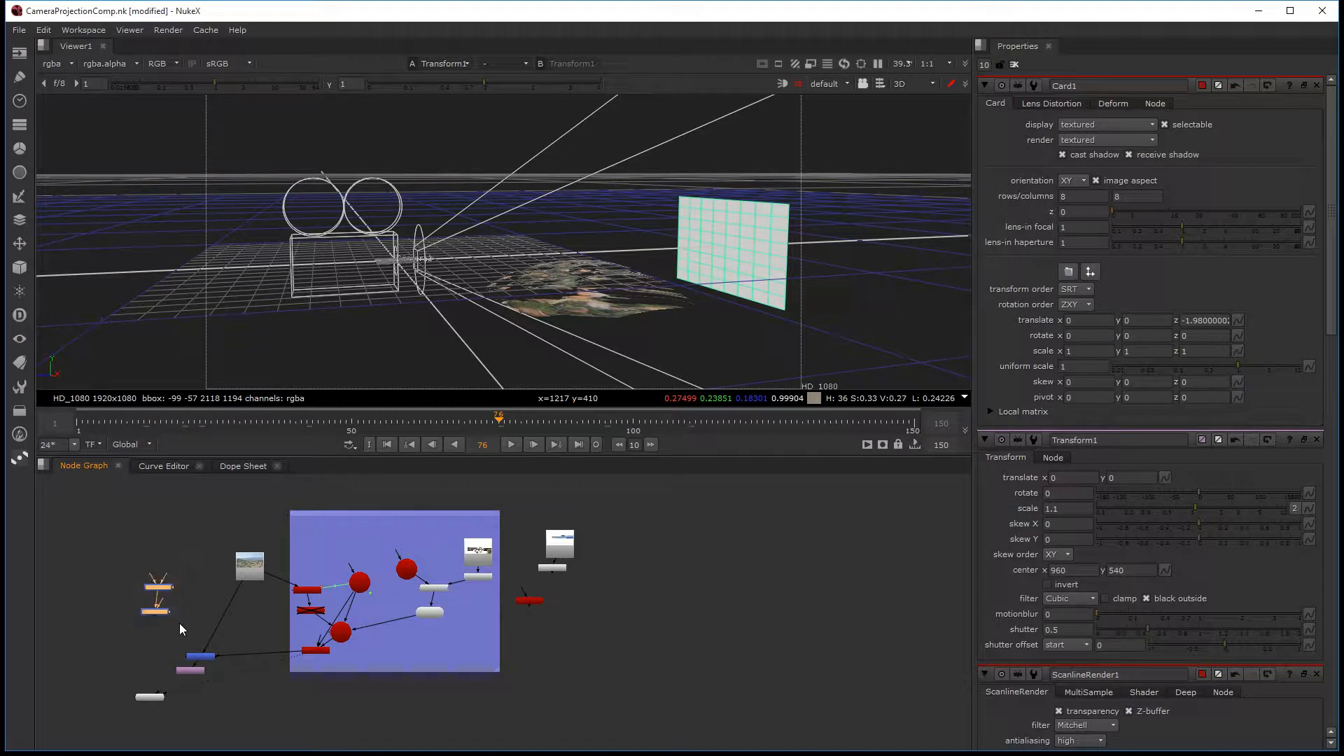
key("Delete")
- Connect Card1's img input to Premult2 and place the card node directly beneath it
scroll(618, 602, "up", 2)
scroll(618, 599, "up", 3)
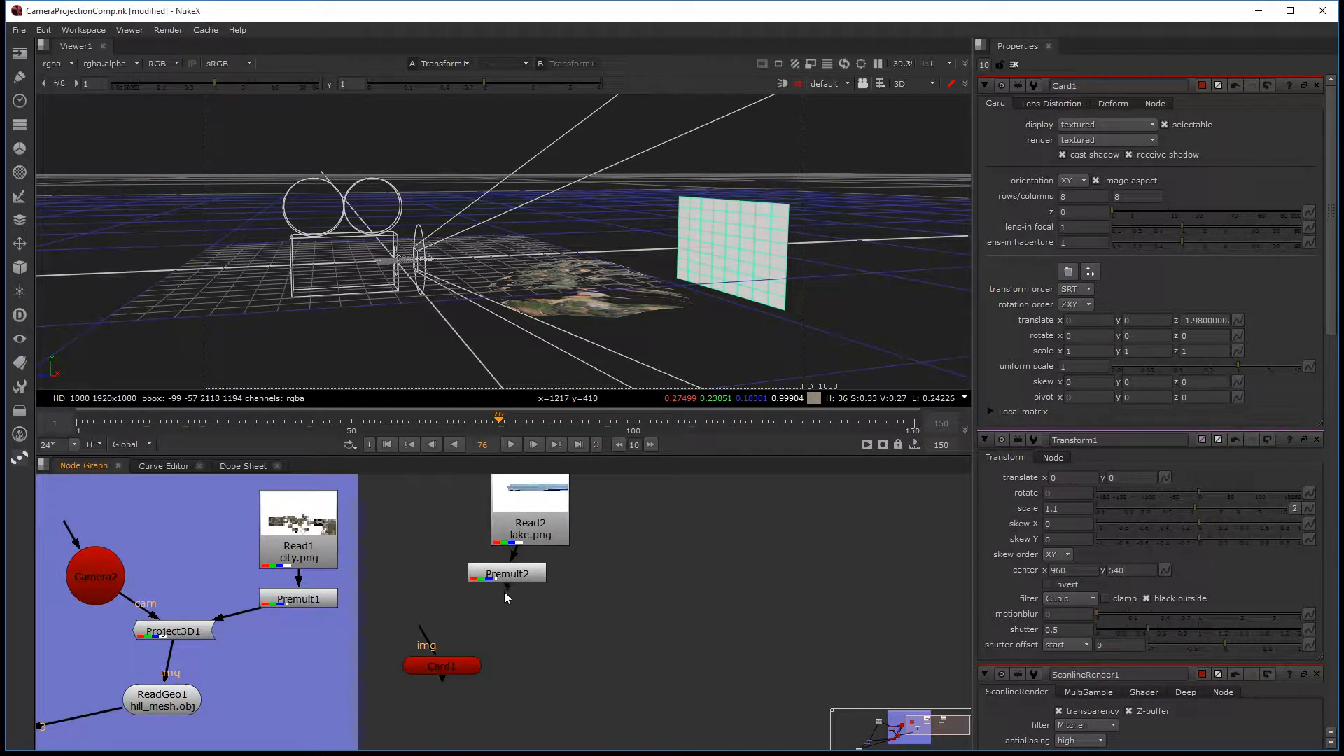
middle_click_drag(567, 577, 590, 620)
left_click(553, 618)
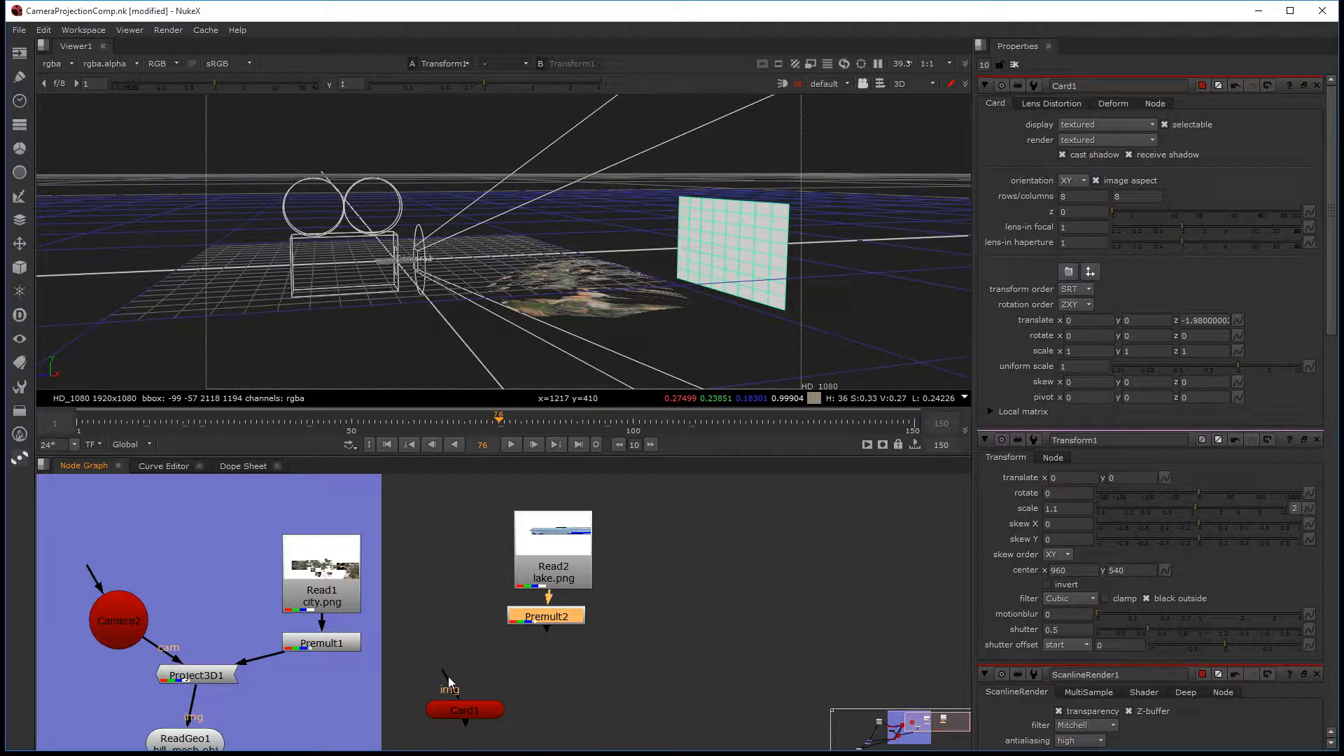
left_click_drag(446, 678, 541, 619)
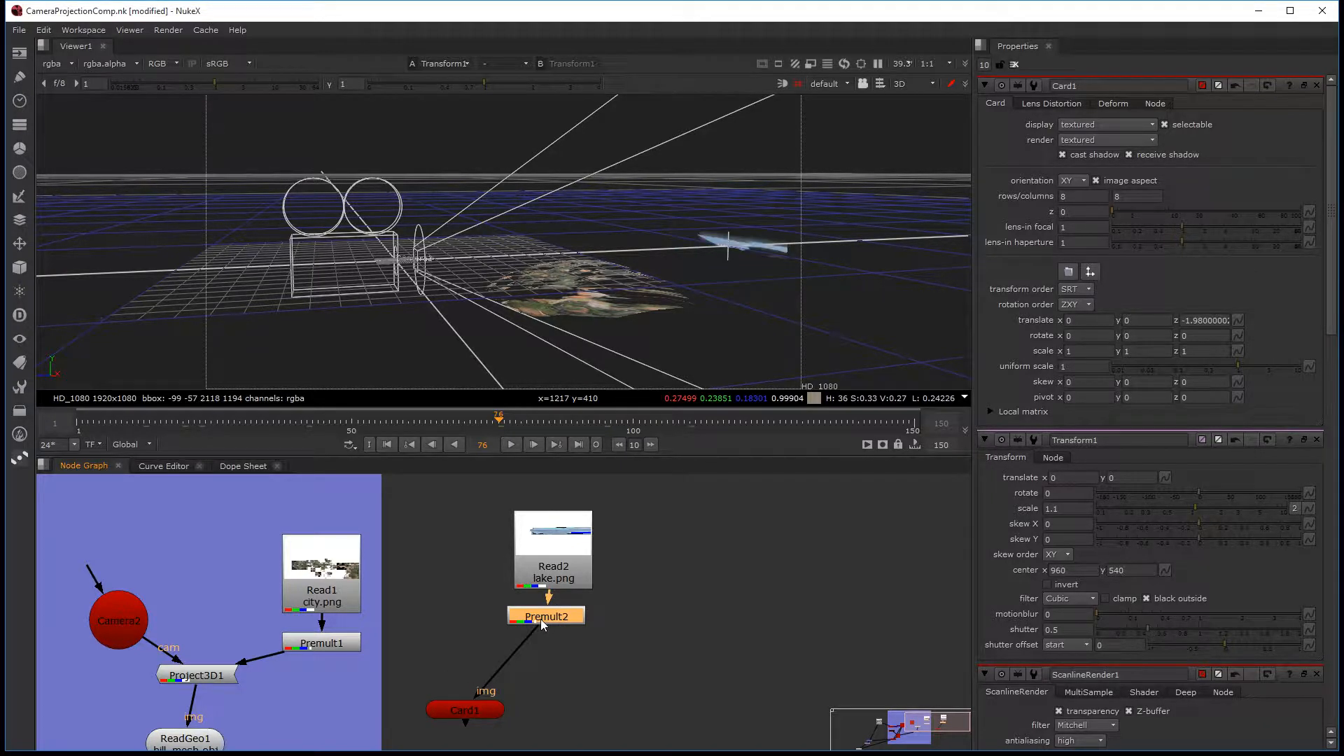
left_click_drag(476, 710, 548, 662)
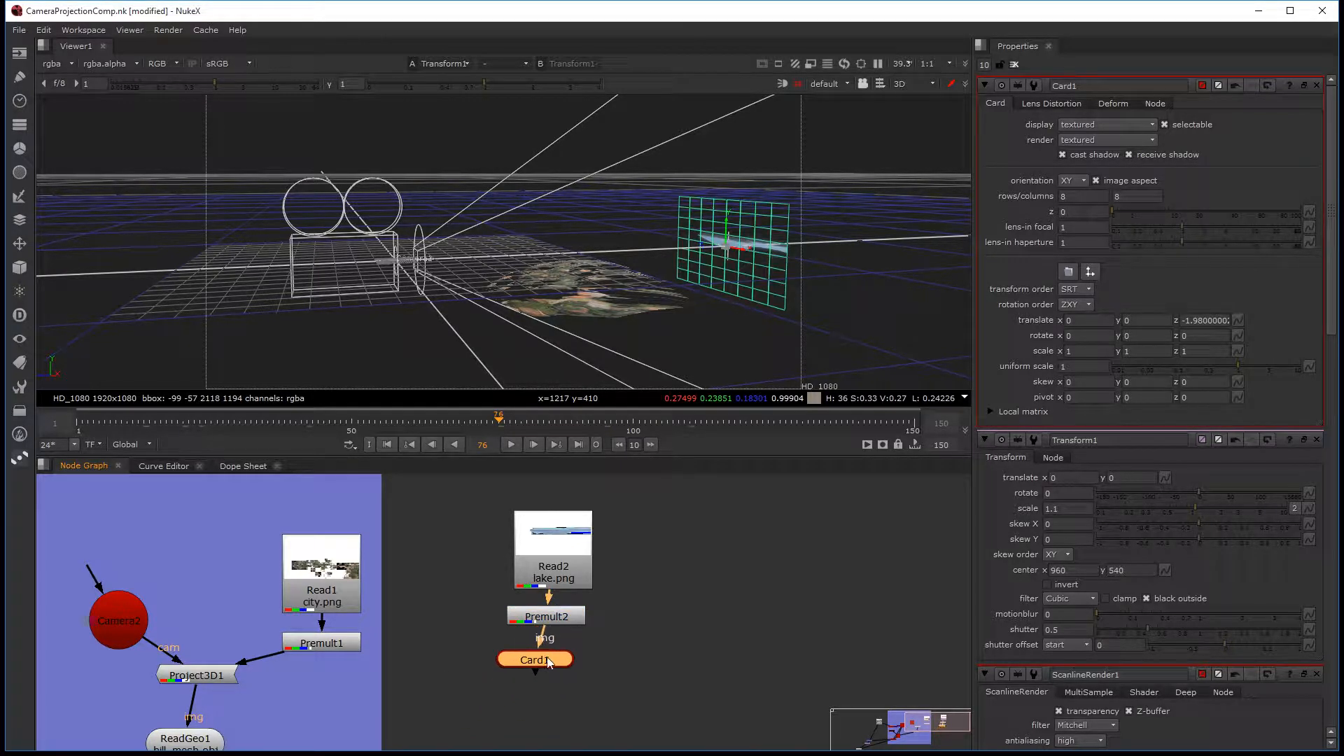
- Connect Card1 to the Scene node and shift the lake.png, Premult2 and Card1 nodes down together
middle_click_drag(502, 685, 696, 599)
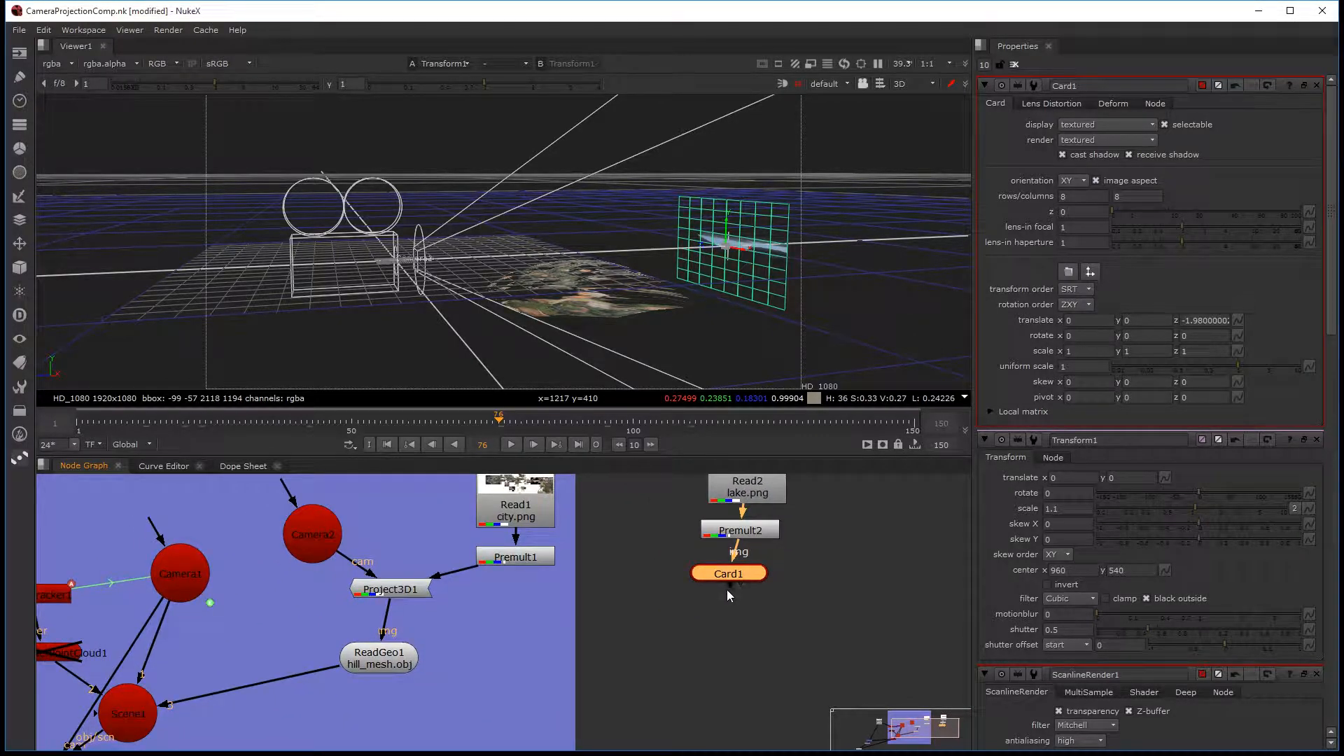
left_click_drag(729, 586, 137, 723)
scroll(631, 644, "down", 3)
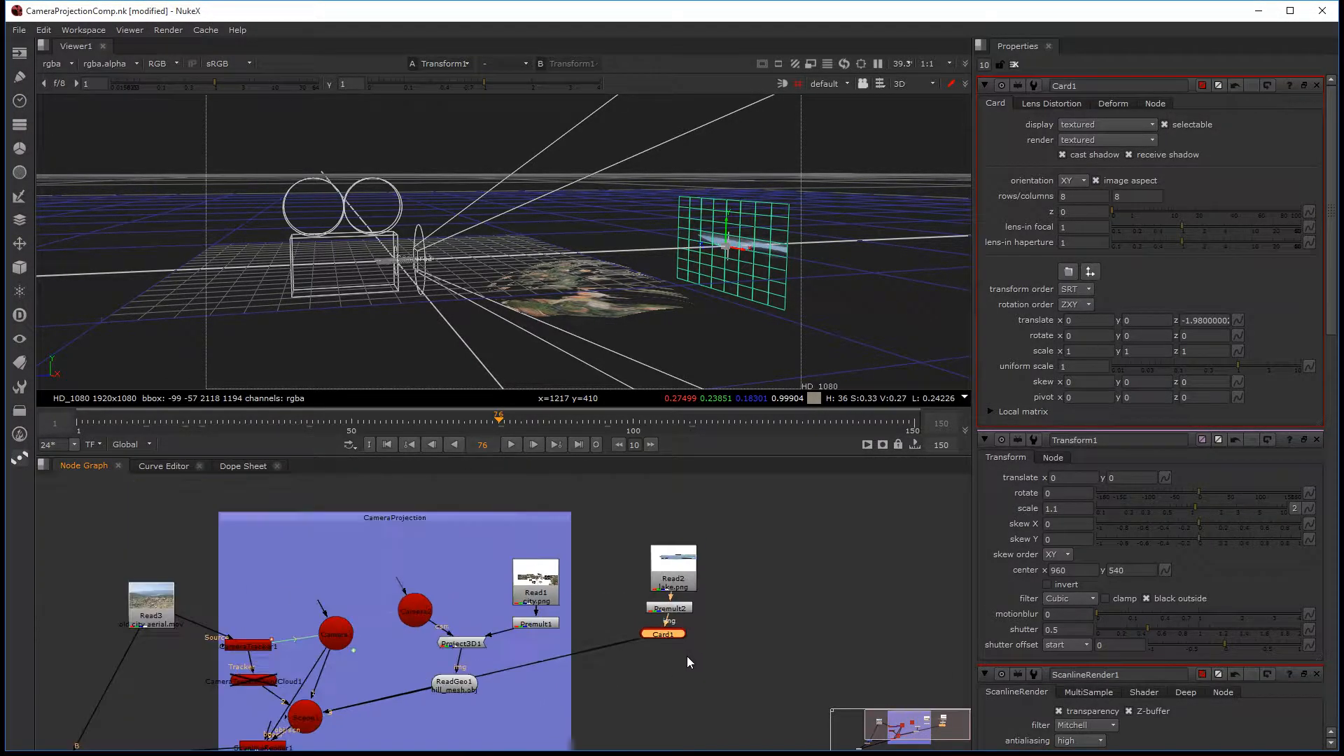
left_click_drag(702, 658, 669, 624)
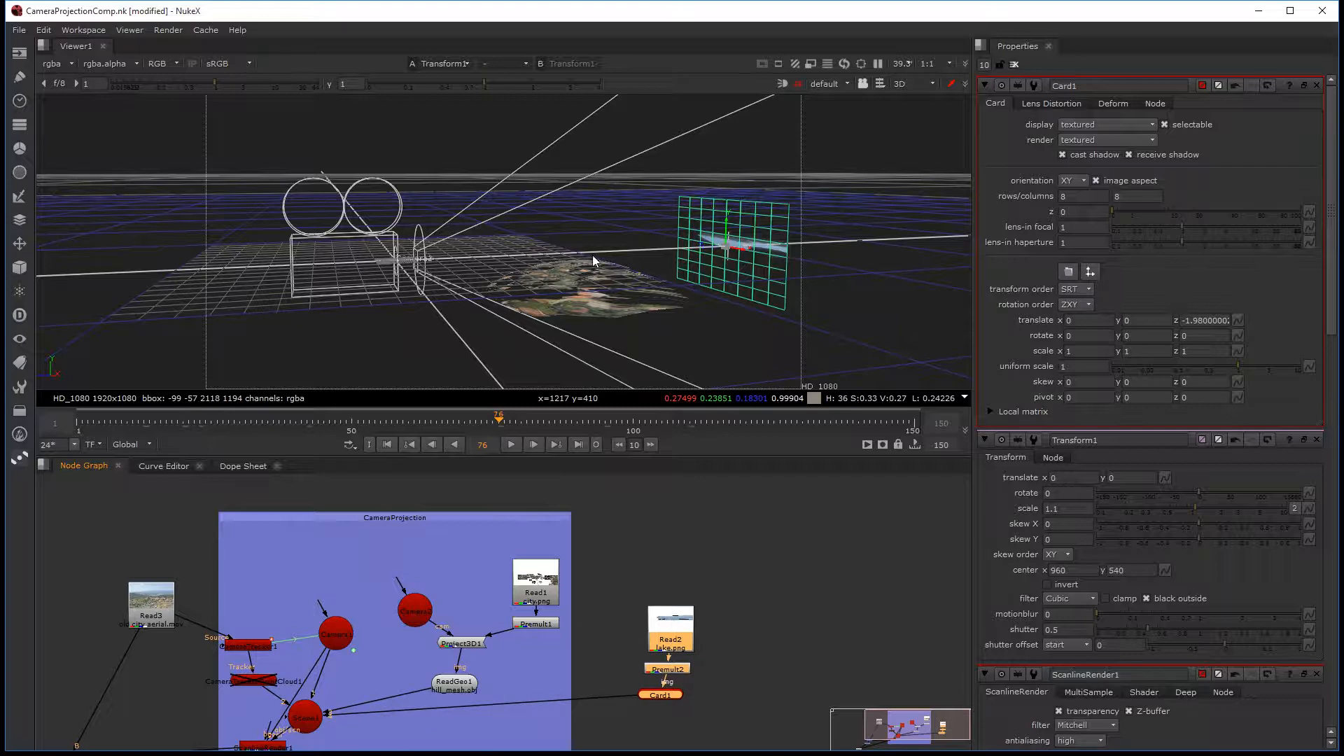
- Insert a Grade node after lake.png and tint its gamma red, with green about 0.297 and blue about 0.311
key("Tab")
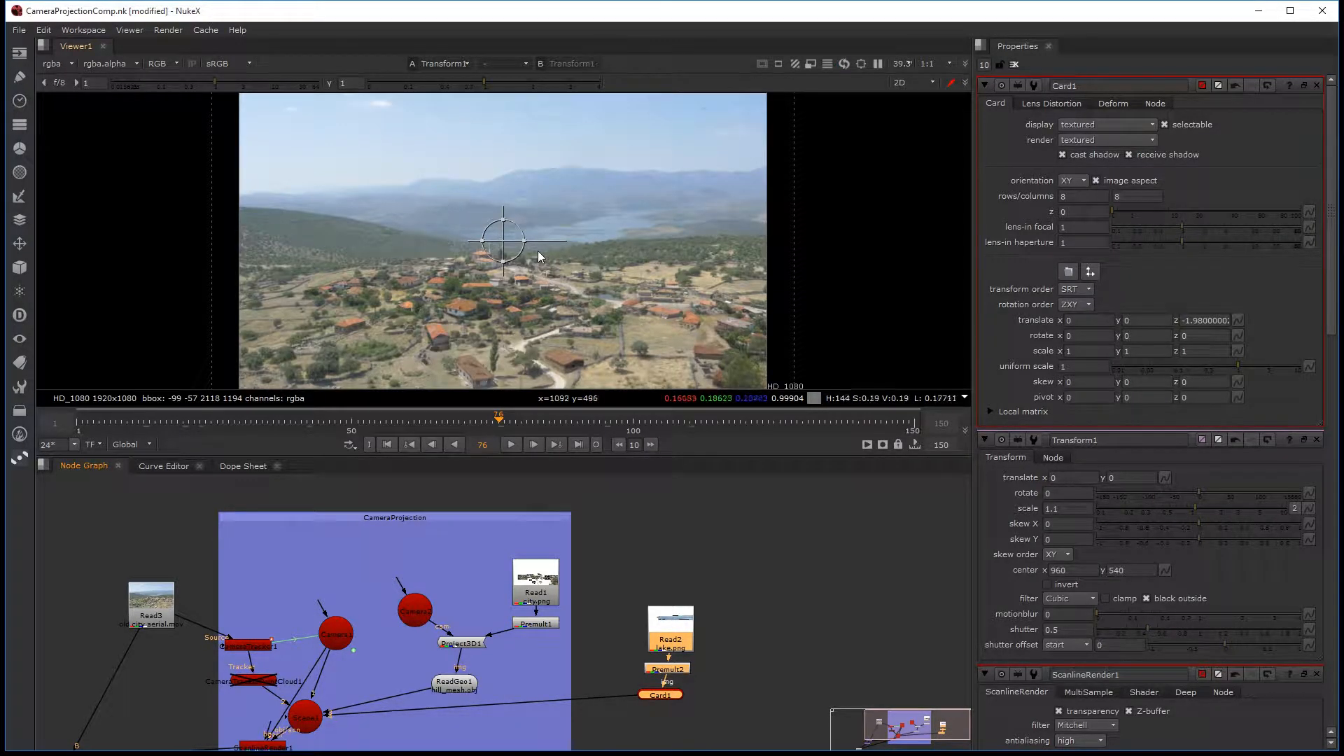
scroll(539, 245, "up", 2)
scroll(714, 643, "up", 1)
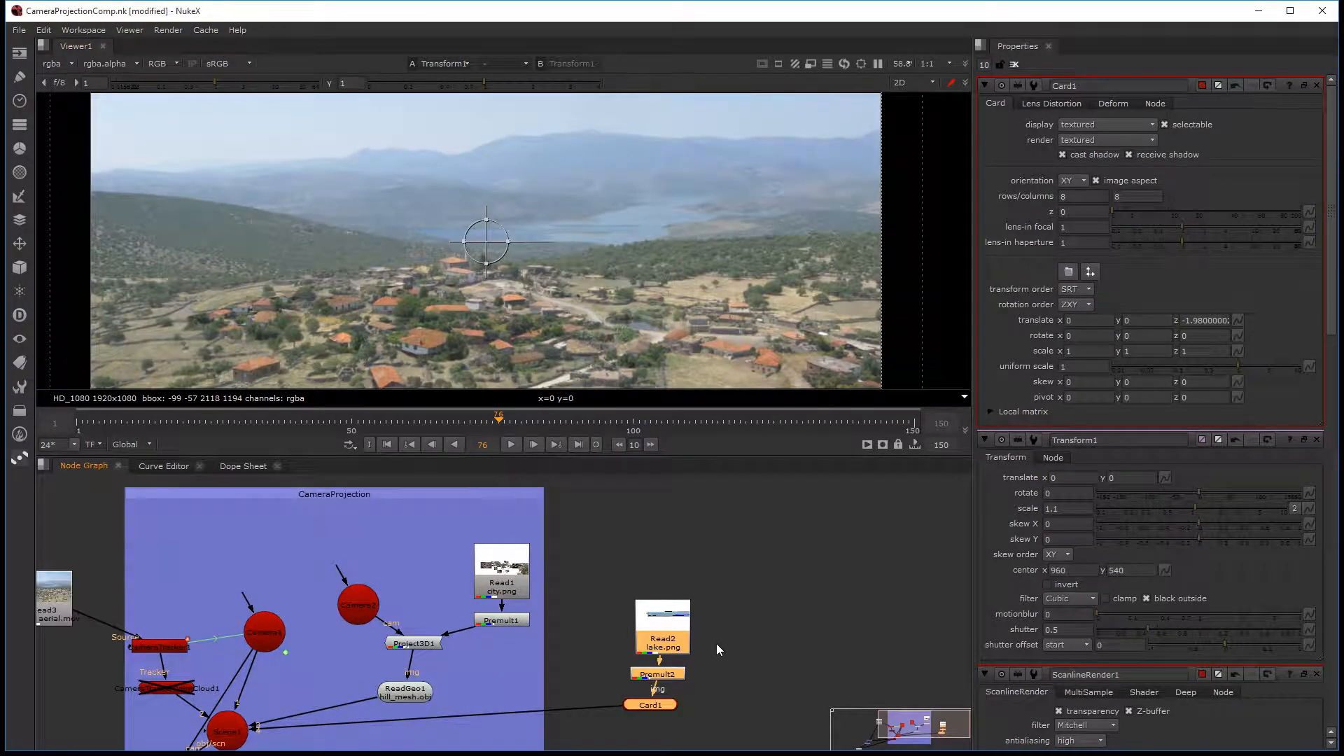
left_click(703, 674)
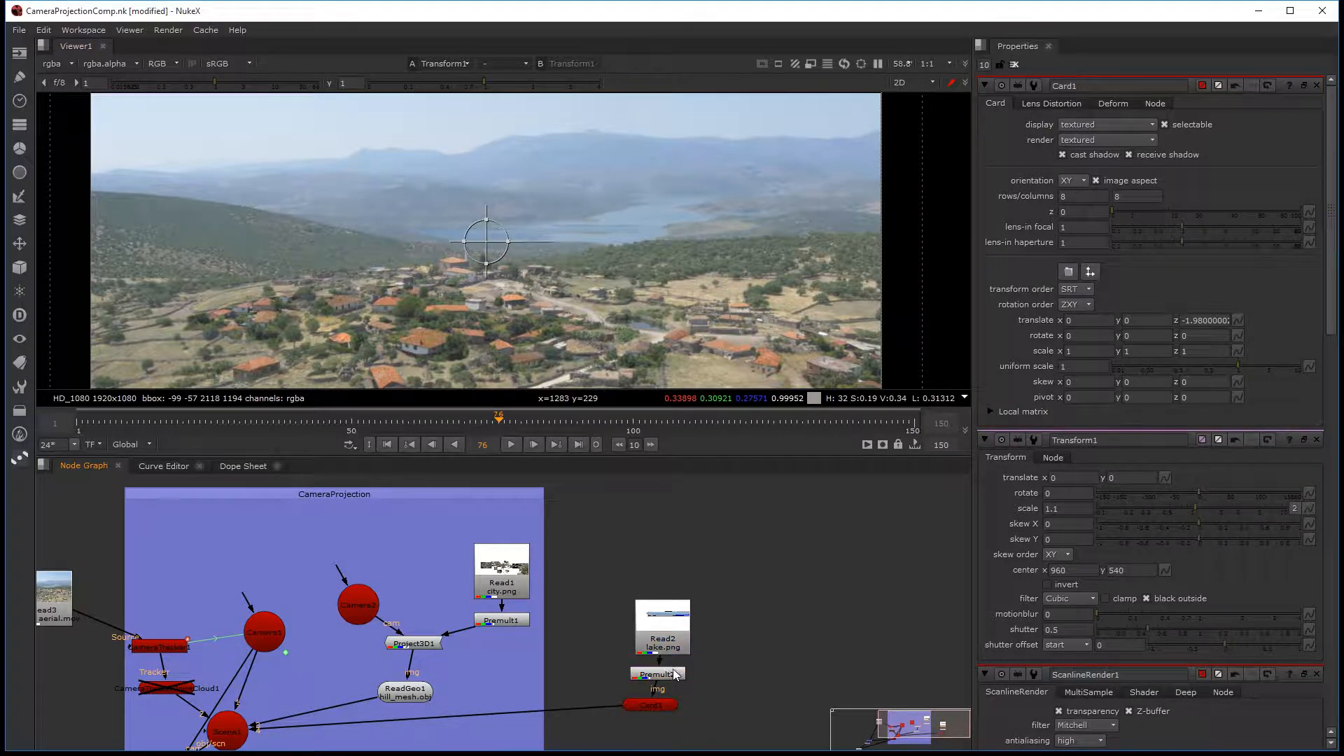
left_click_drag(665, 636, 661, 571)
key("g")
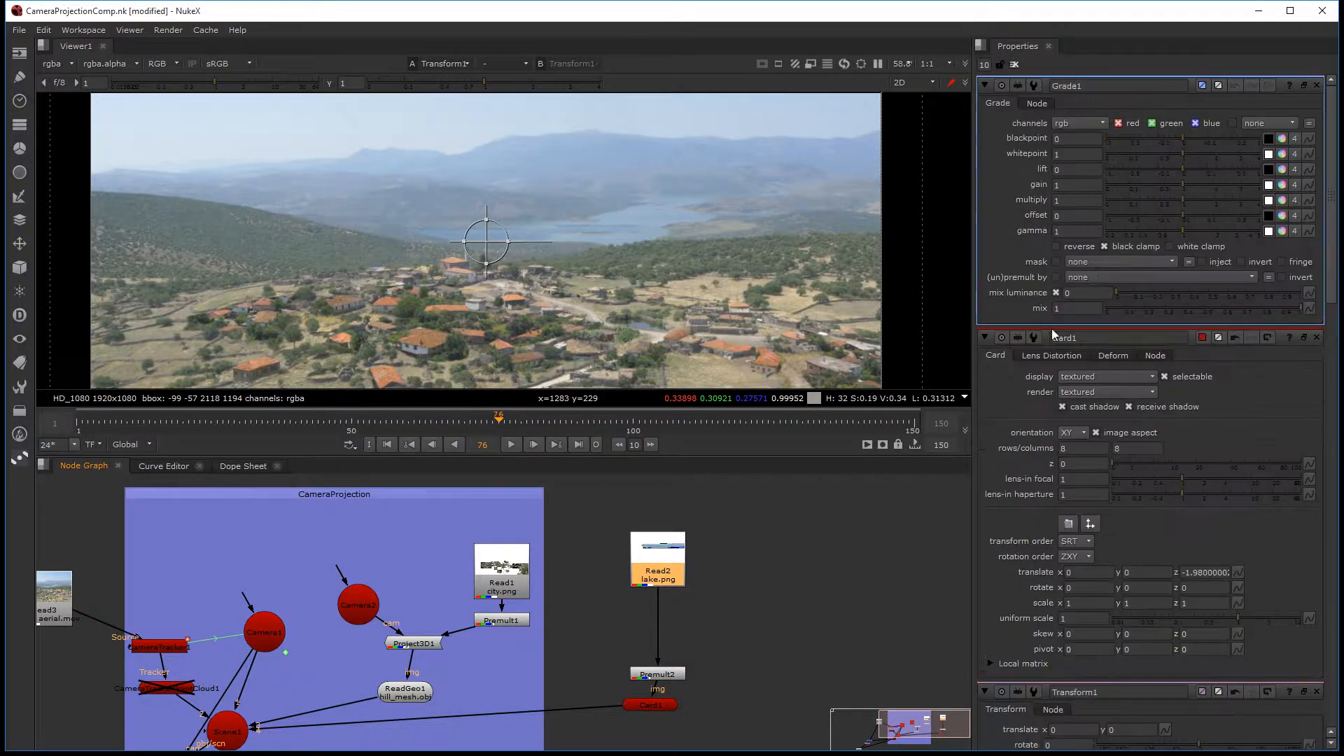
left_click(1282, 230)
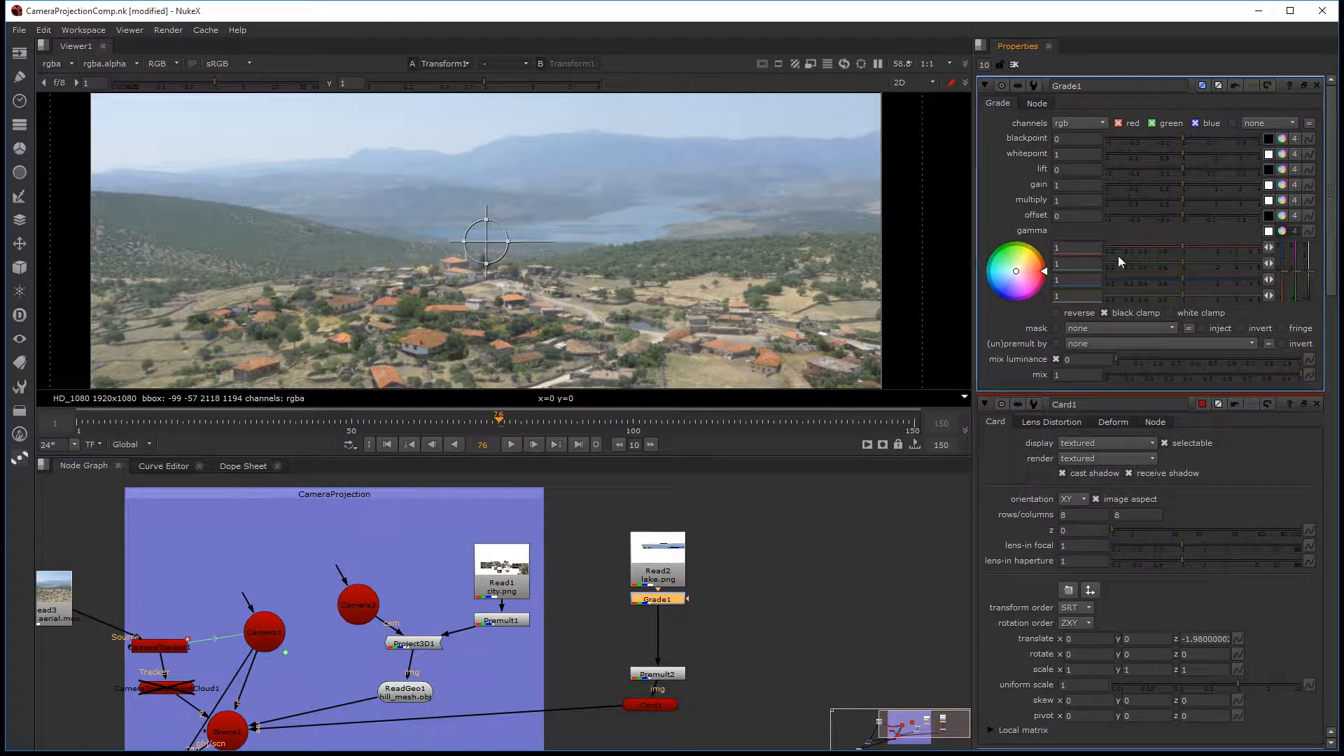
left_click_drag(1023, 275, 1189, 274)
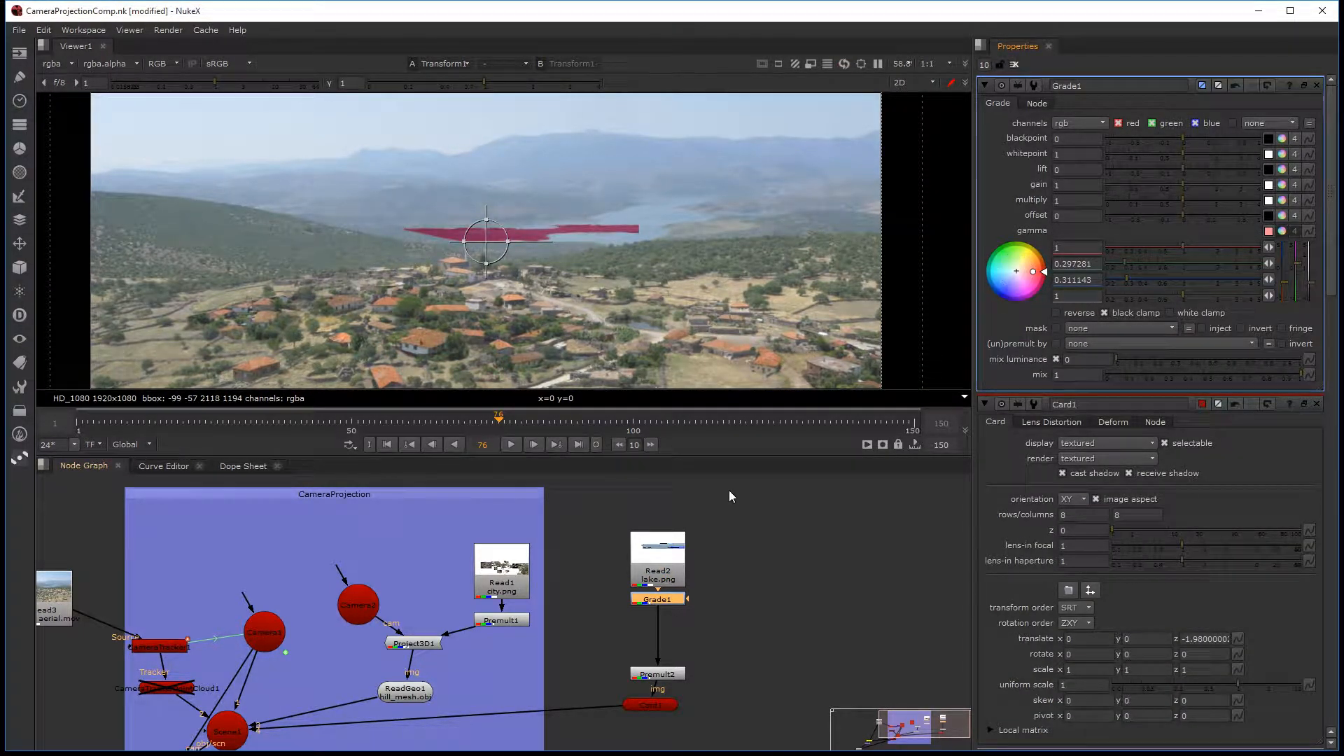
- Push Card1 farther from the camera in the 3D view, to a Z translation of about -2.6
left_click(669, 675)
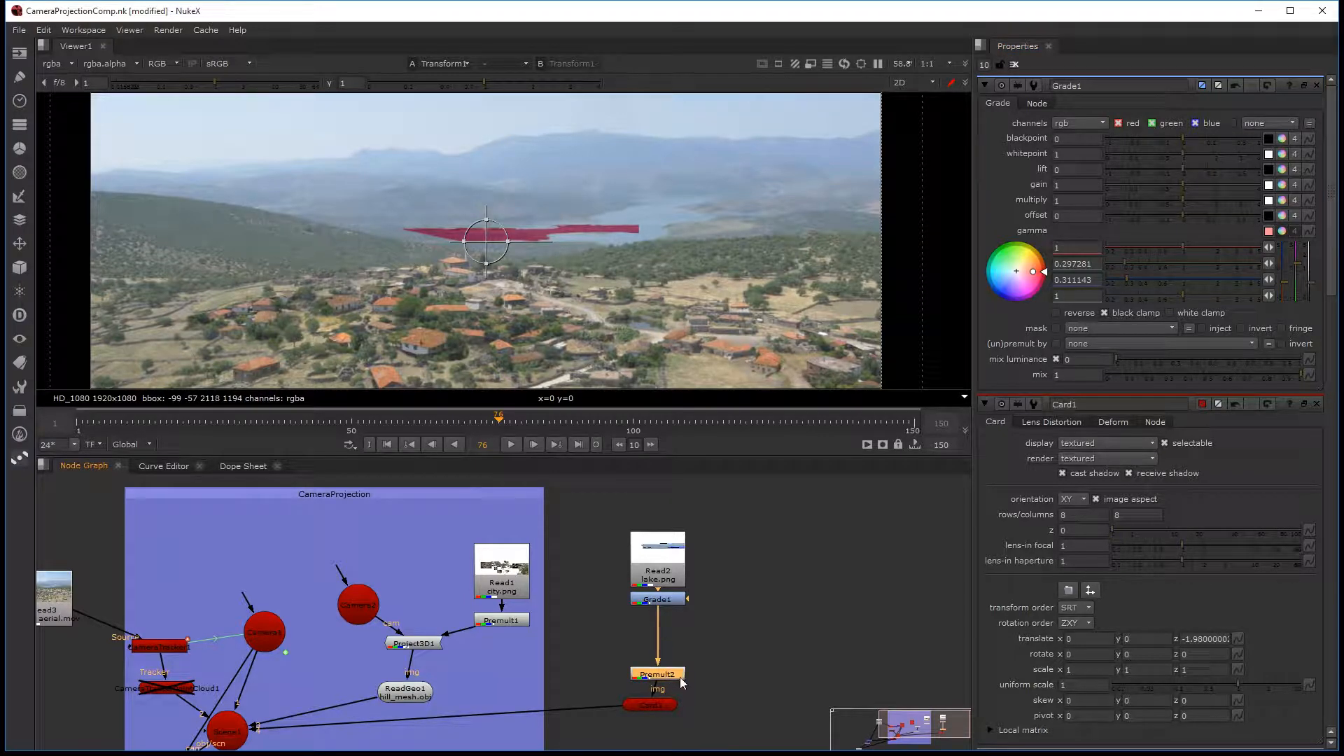
double_click(657, 703)
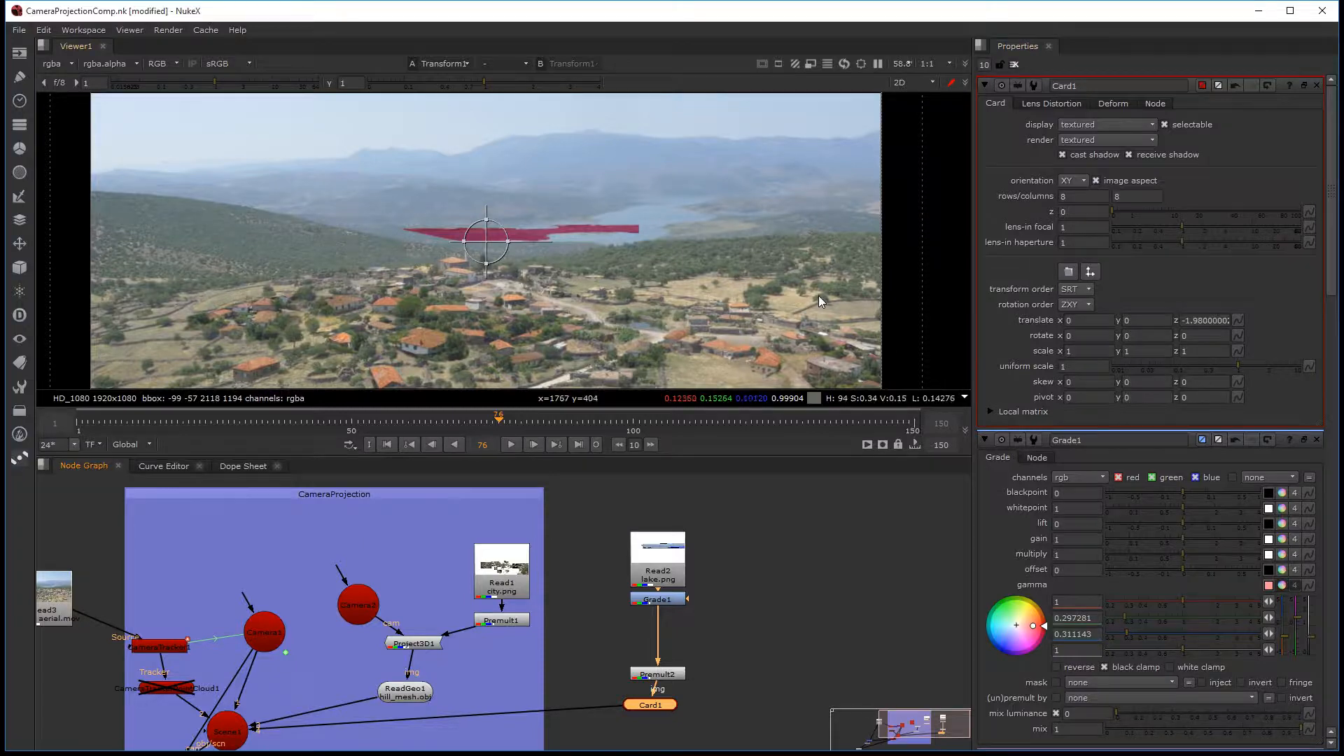
key("Tab")
left_click_drag(712, 299, 636, 310, "ctrl")
left_click_drag(766, 253, 883, 256)
key("Tab")
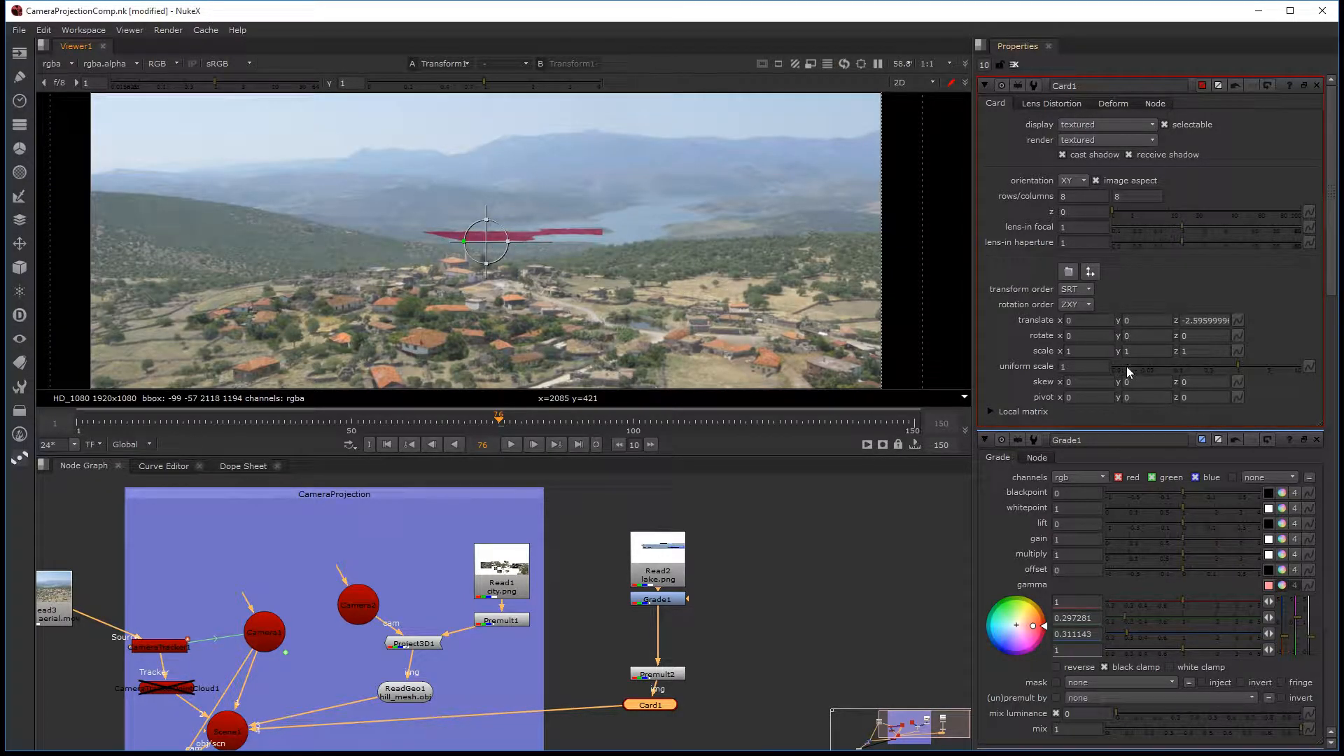
- Set Card1's uniform scale to 3.5 and its Z translation to about -2.5, keeping only its own properties open
left_click_drag(1234, 369, 1270, 363)
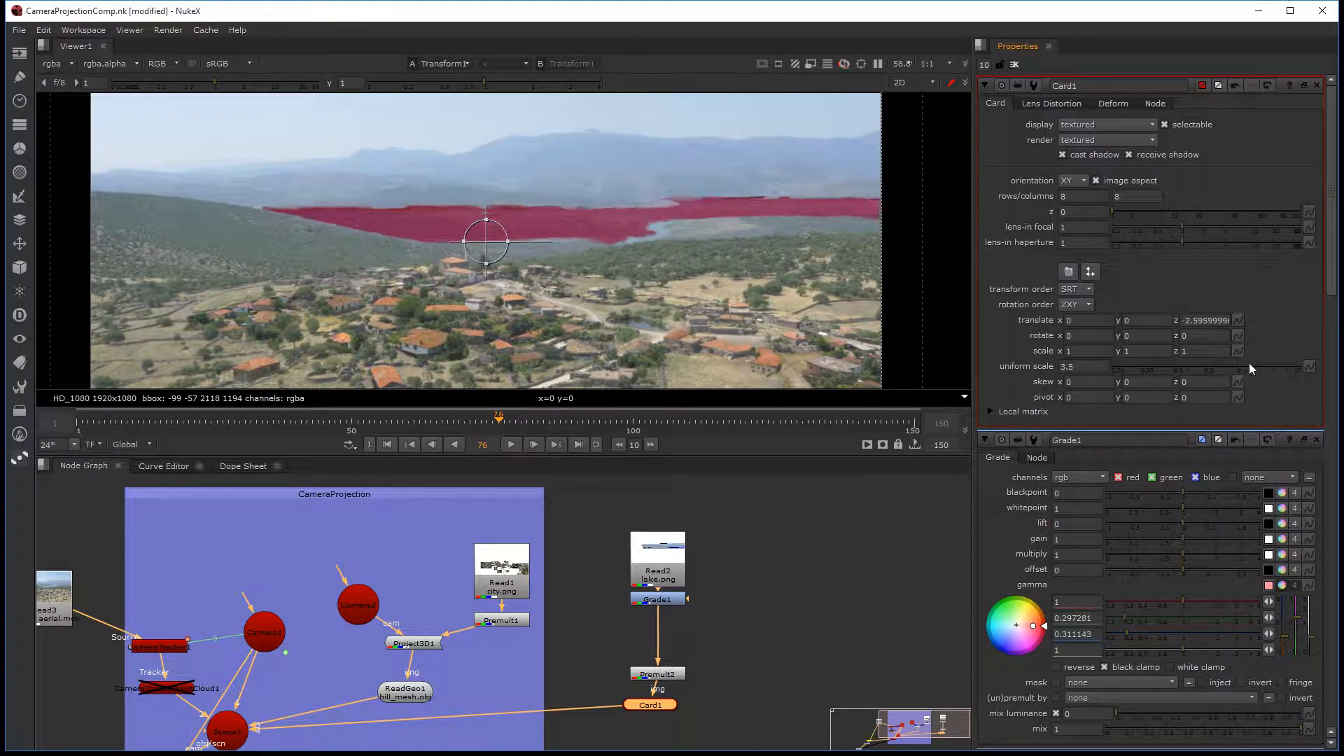
left_click_drag(498, 240, 537, 240)
key("ctrl+z")
left_click(1317, 86, "ctrl")
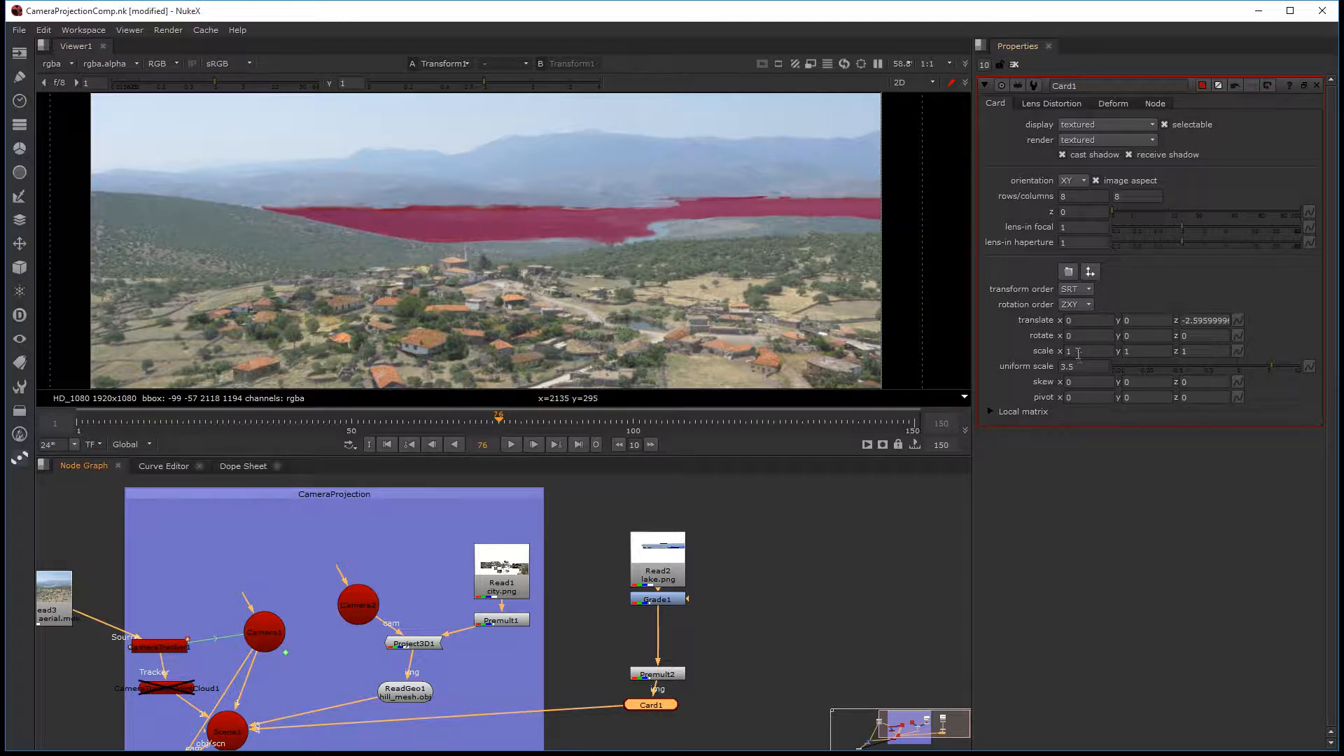
left_click(1194, 321)
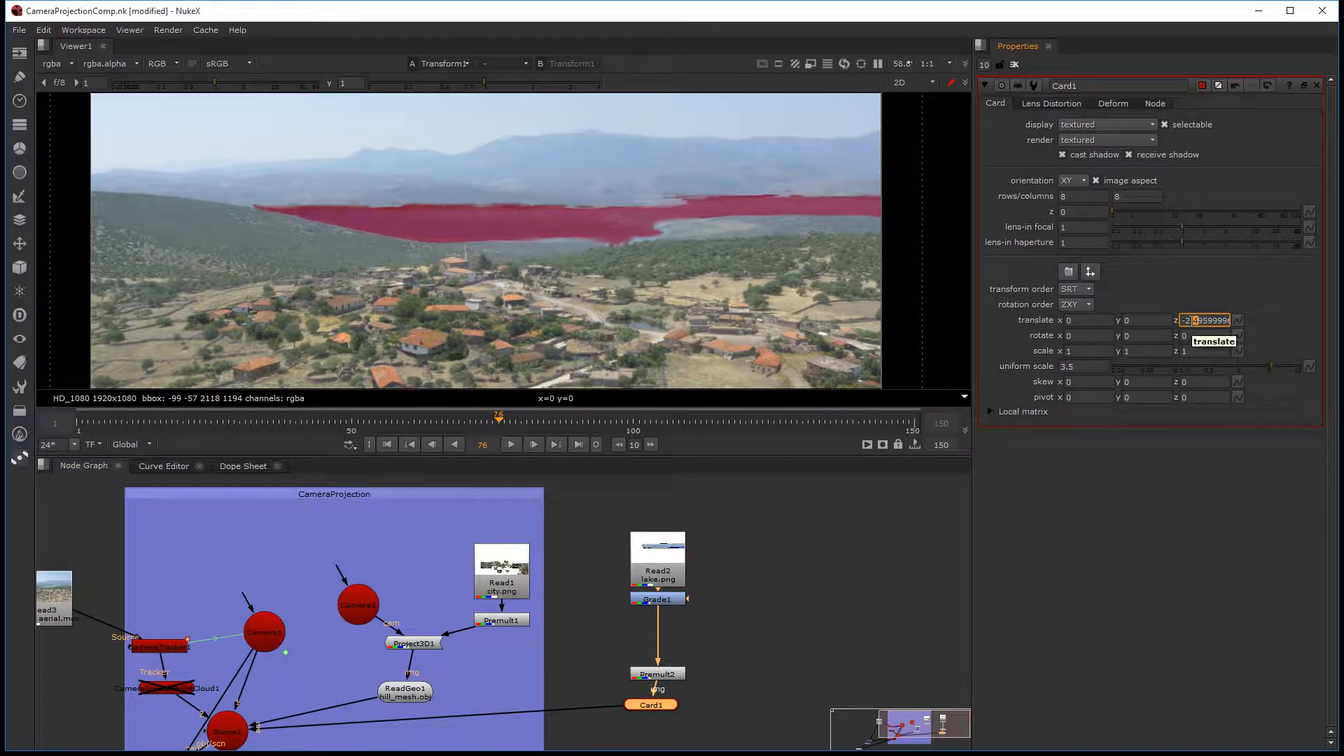
- Try Y translations of 1, 0 and -0.1 for Card1, and settle on -0.03
left_click(1126, 321)
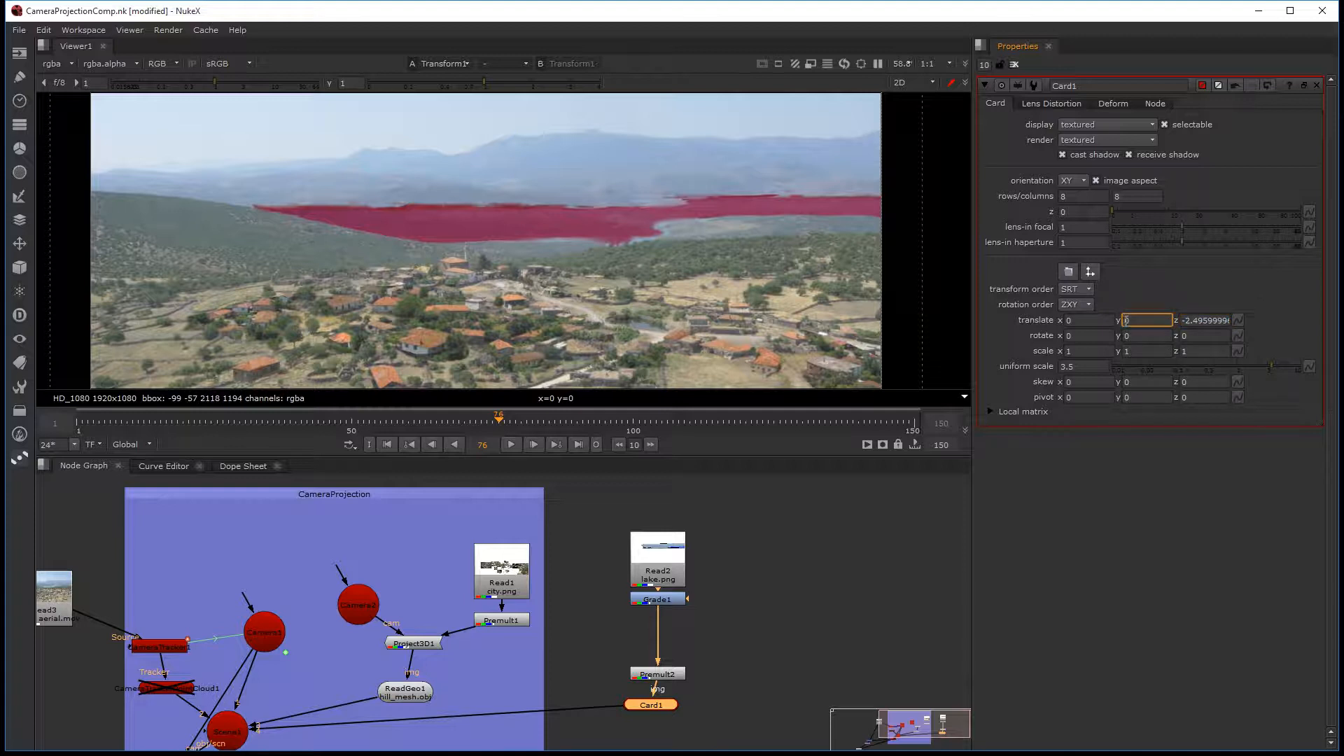
type("1")
key("Return")
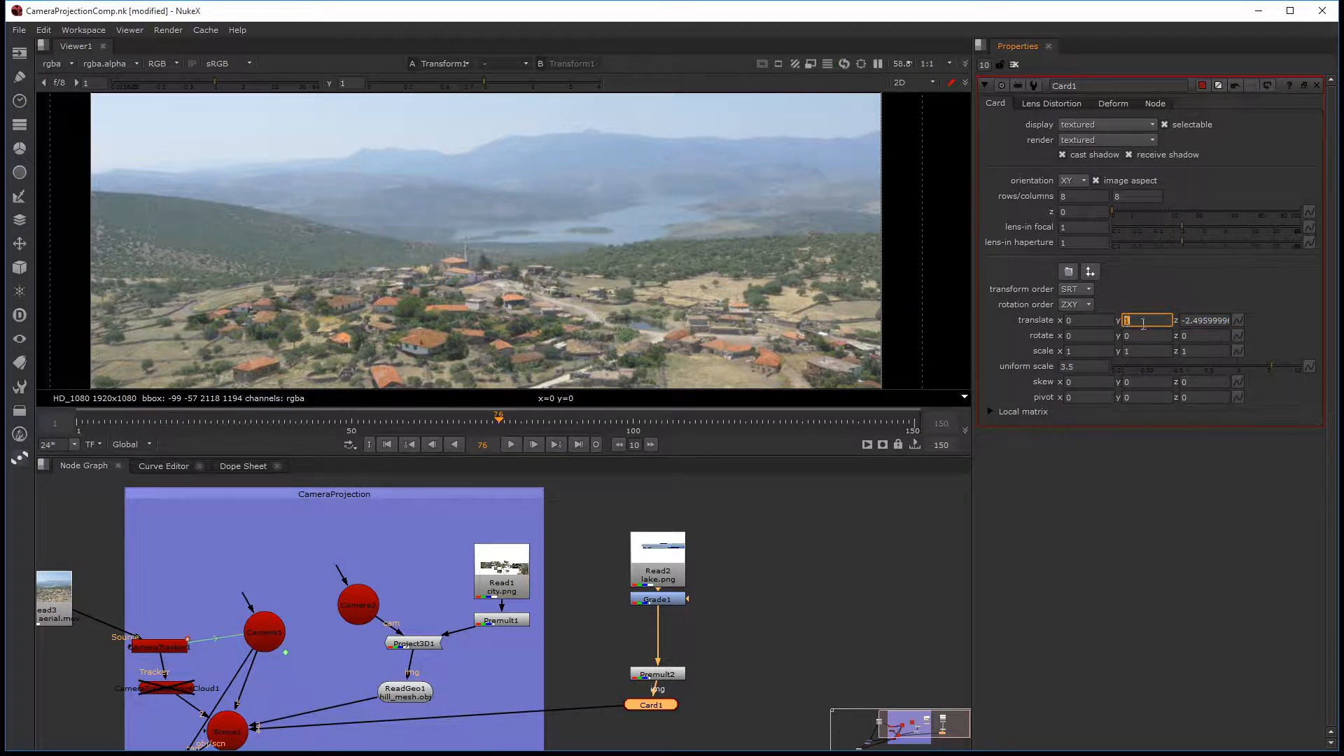
type("0")
key("Return")
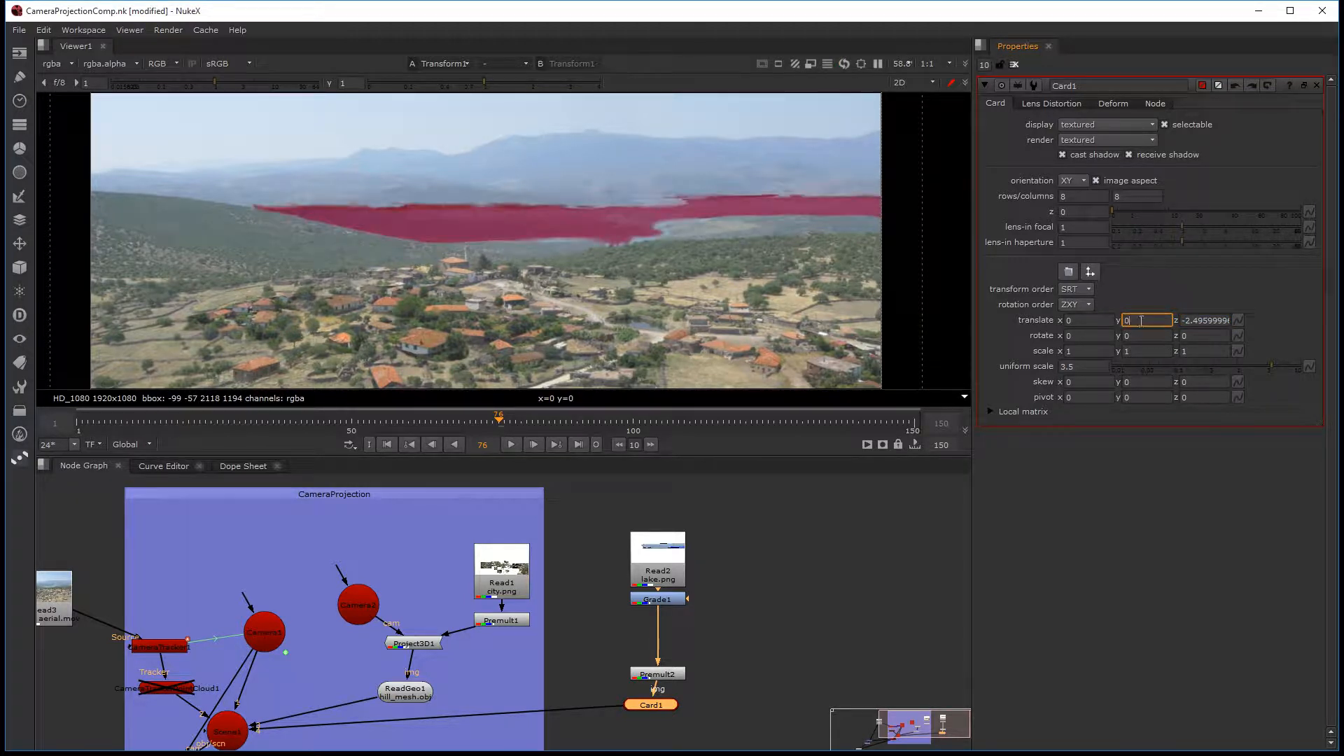
type("-0.1")
key("Return")
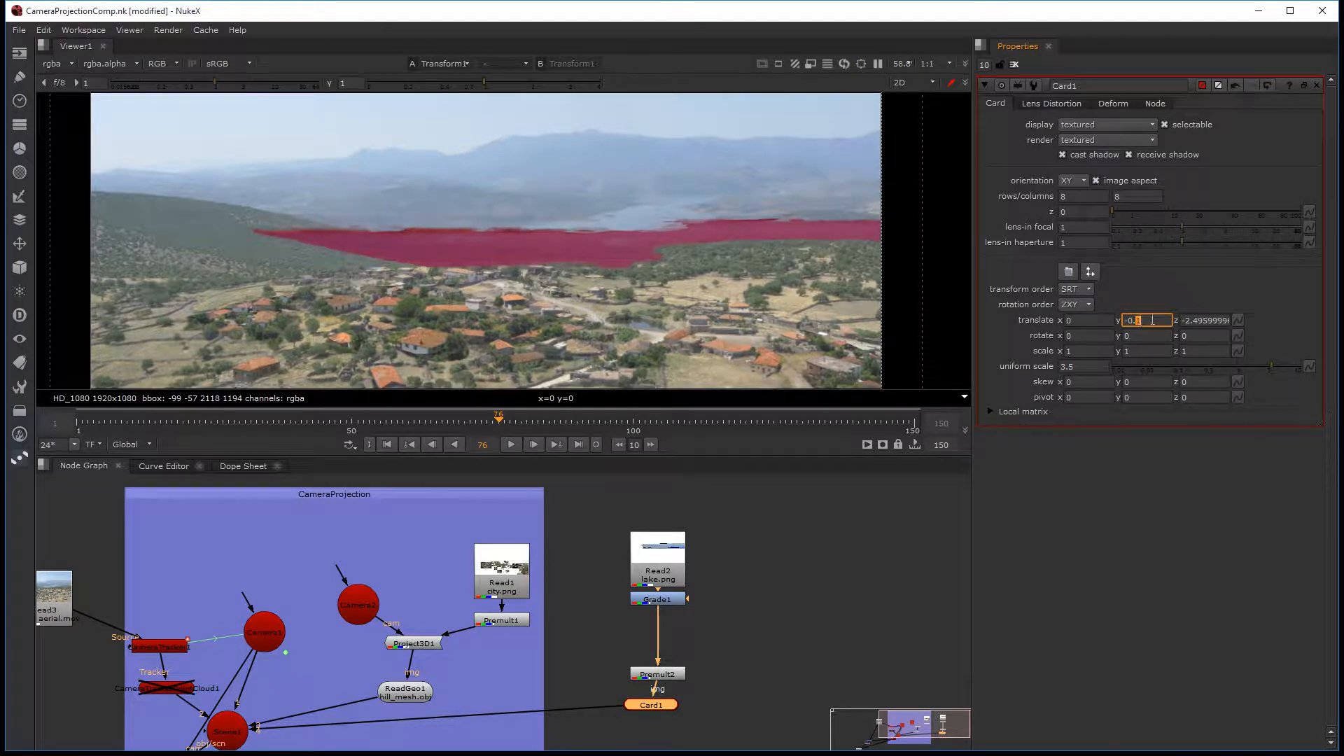
key("Up")
key("Up")
key("Up")
key("Up")
key("Up")
key("Up")
key("Up")
key("Up")
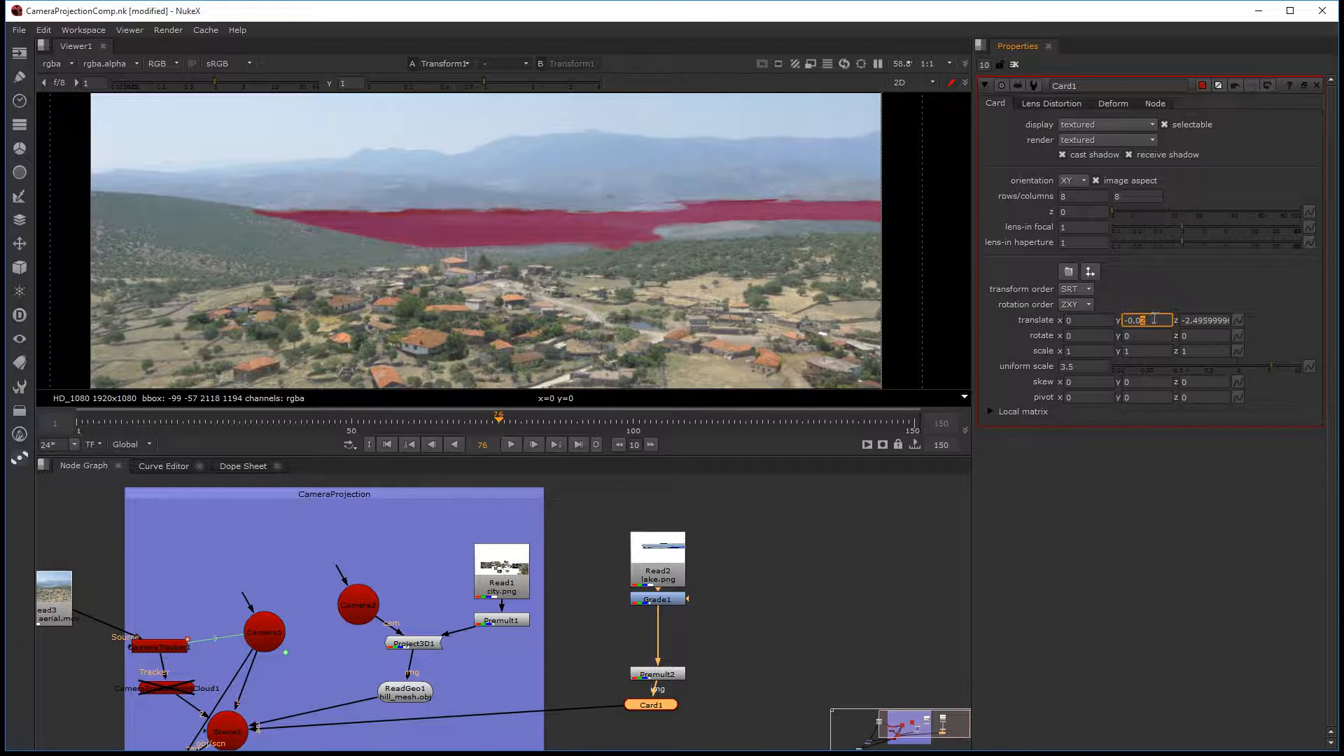
key("Down")
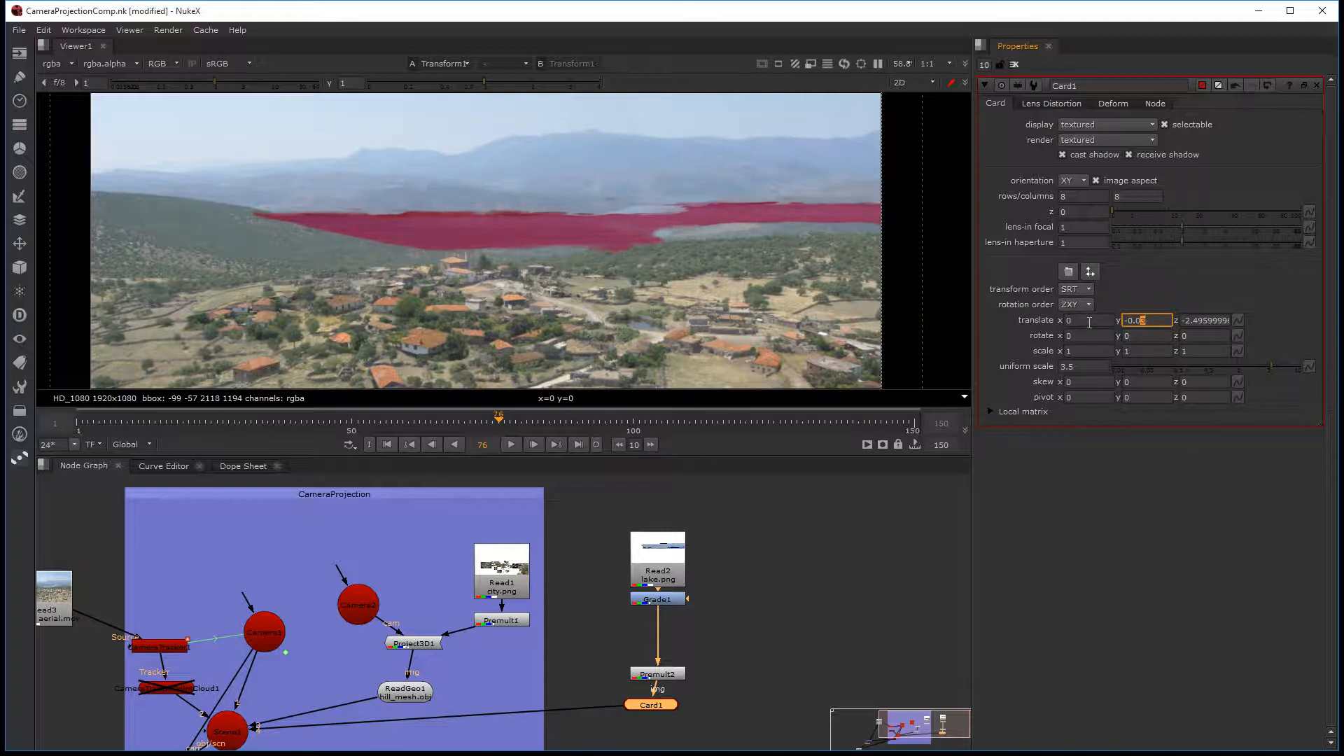
- Set Card1's X translation to 0.1 and reduce its uniform scale to 2.9
left_click(1085, 319)
key("Up")
key("Up")
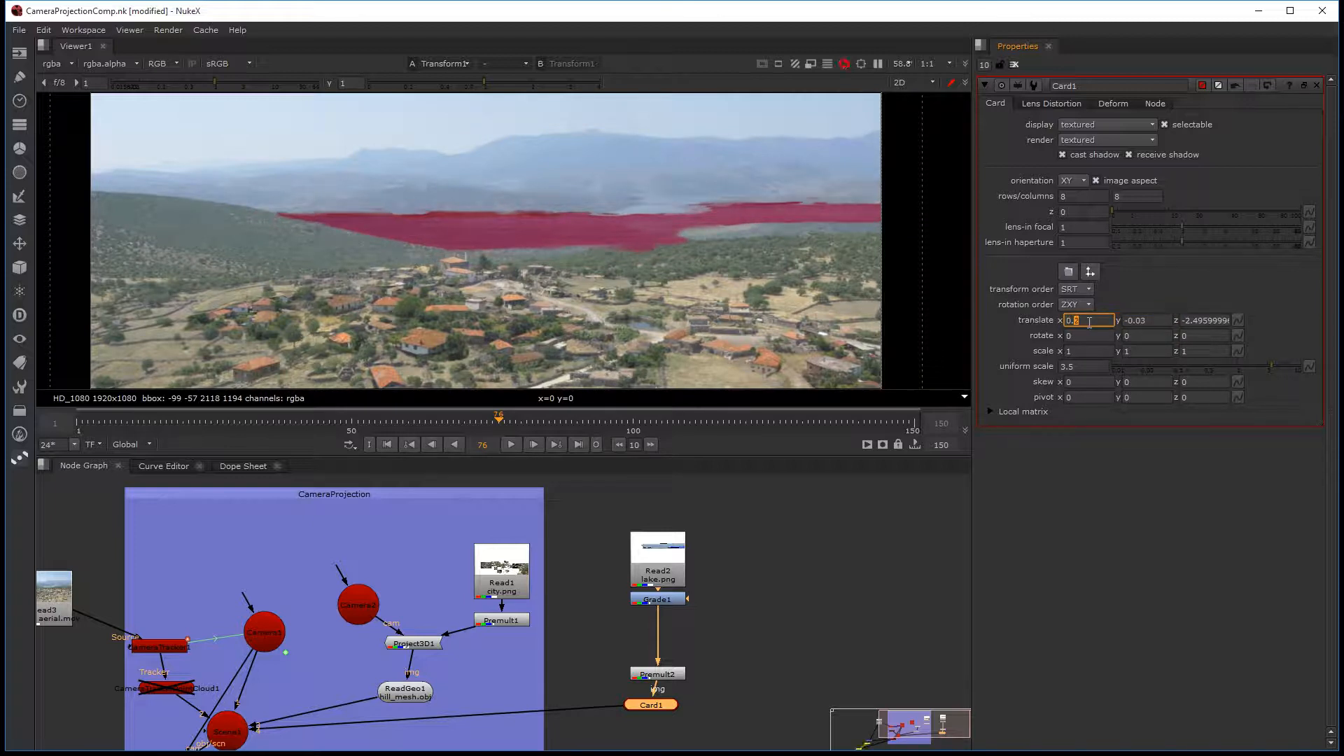
key("Up")
key("Down")
key("Down")
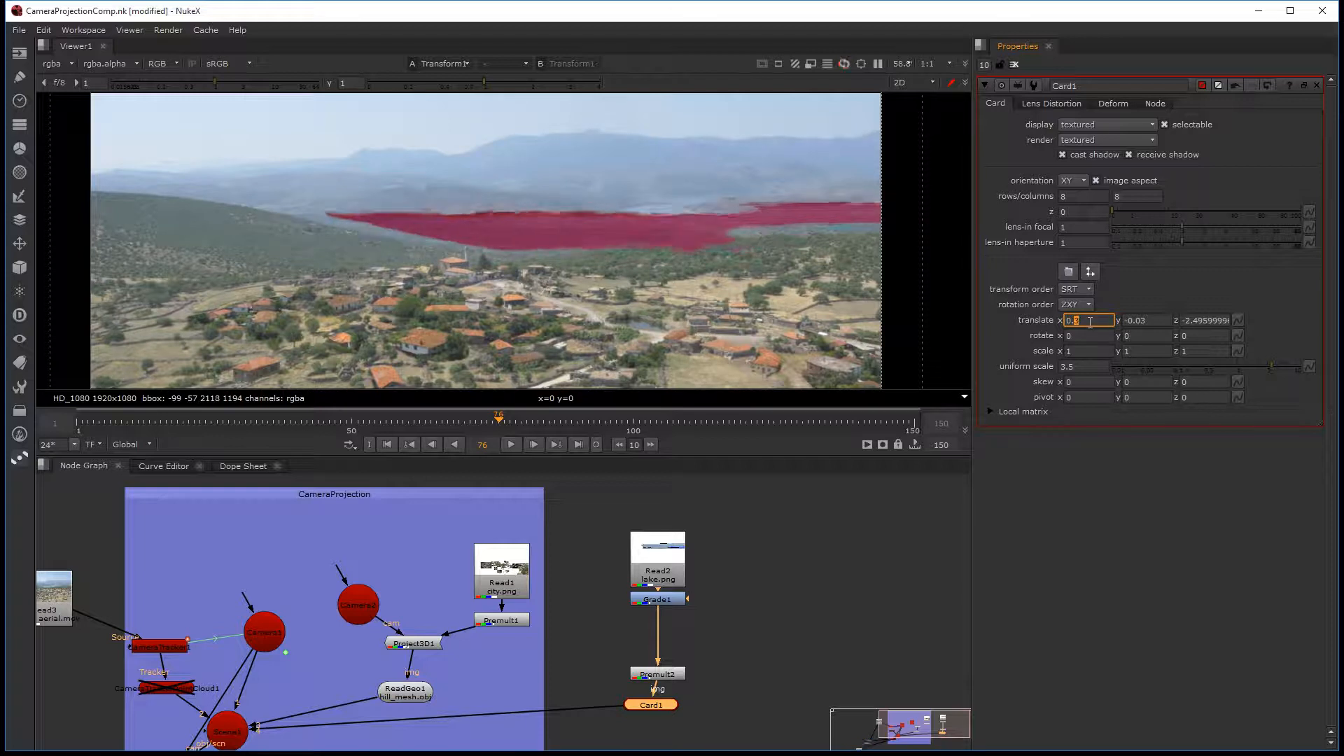
key("Down")
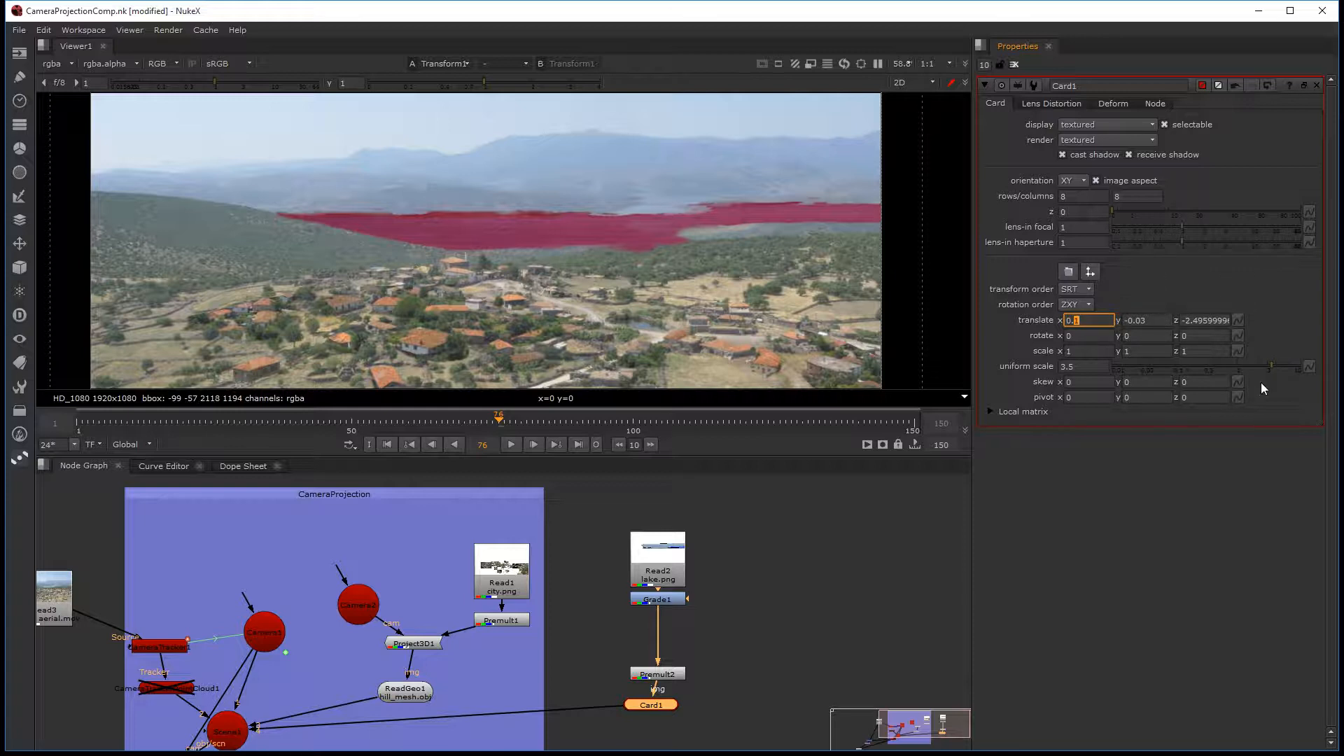
left_click_drag(1274, 365, 1266, 369)
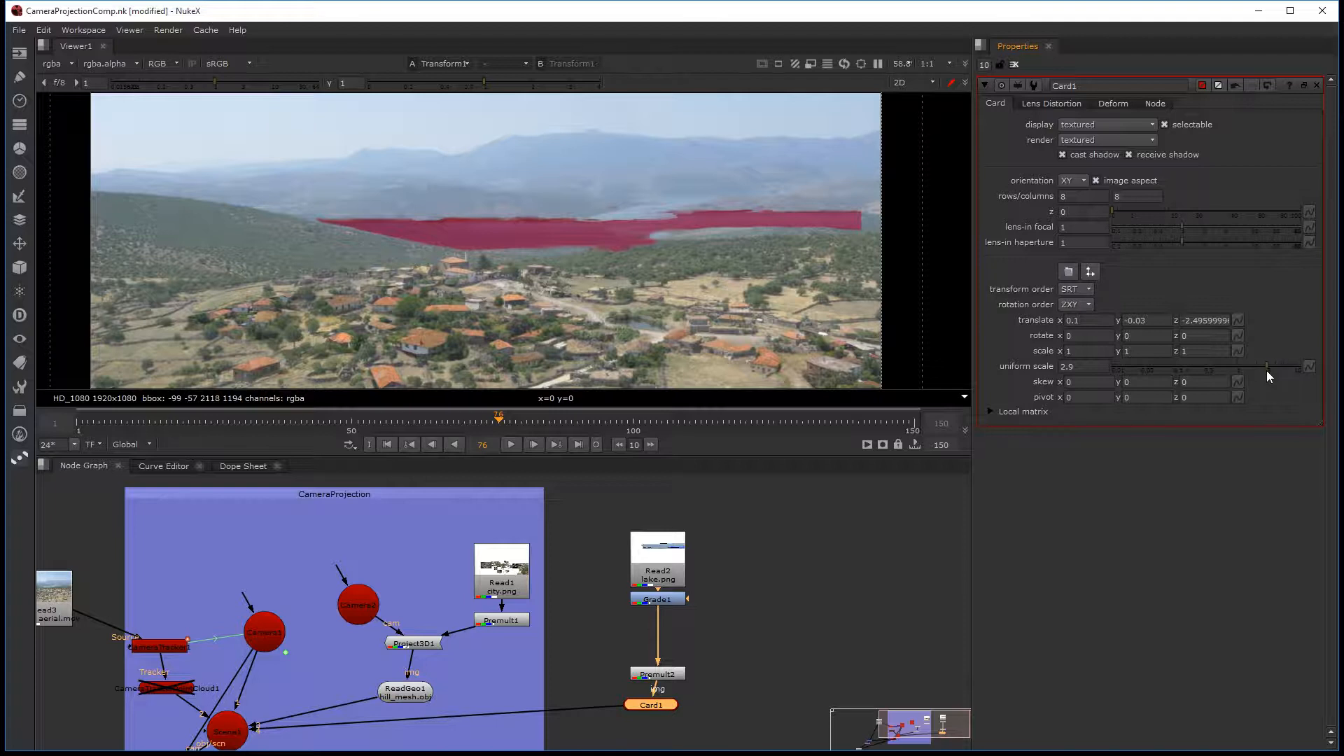
- Set Card1's uniform scale to 3.2 and delete the Grade node between the lake image and its Premult
left_click_drag(1266, 370, 1269, 368)
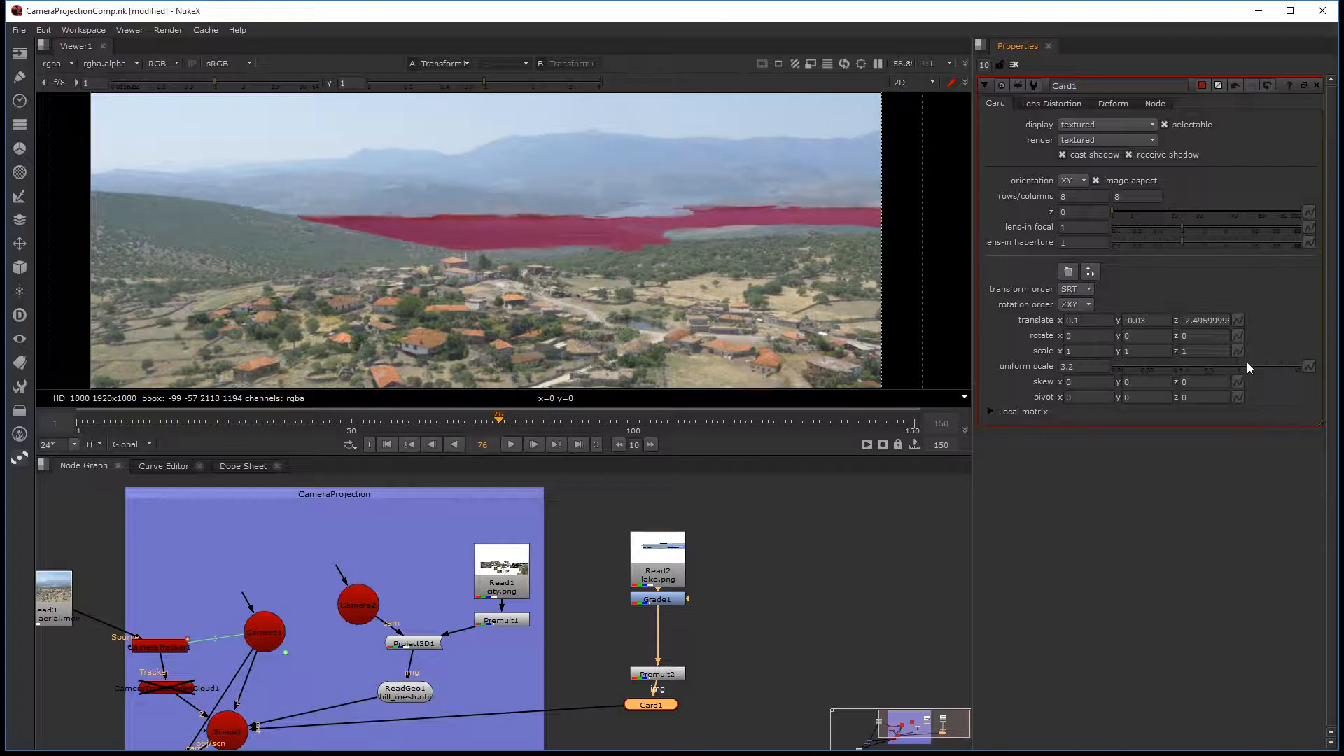
left_click(708, 615)
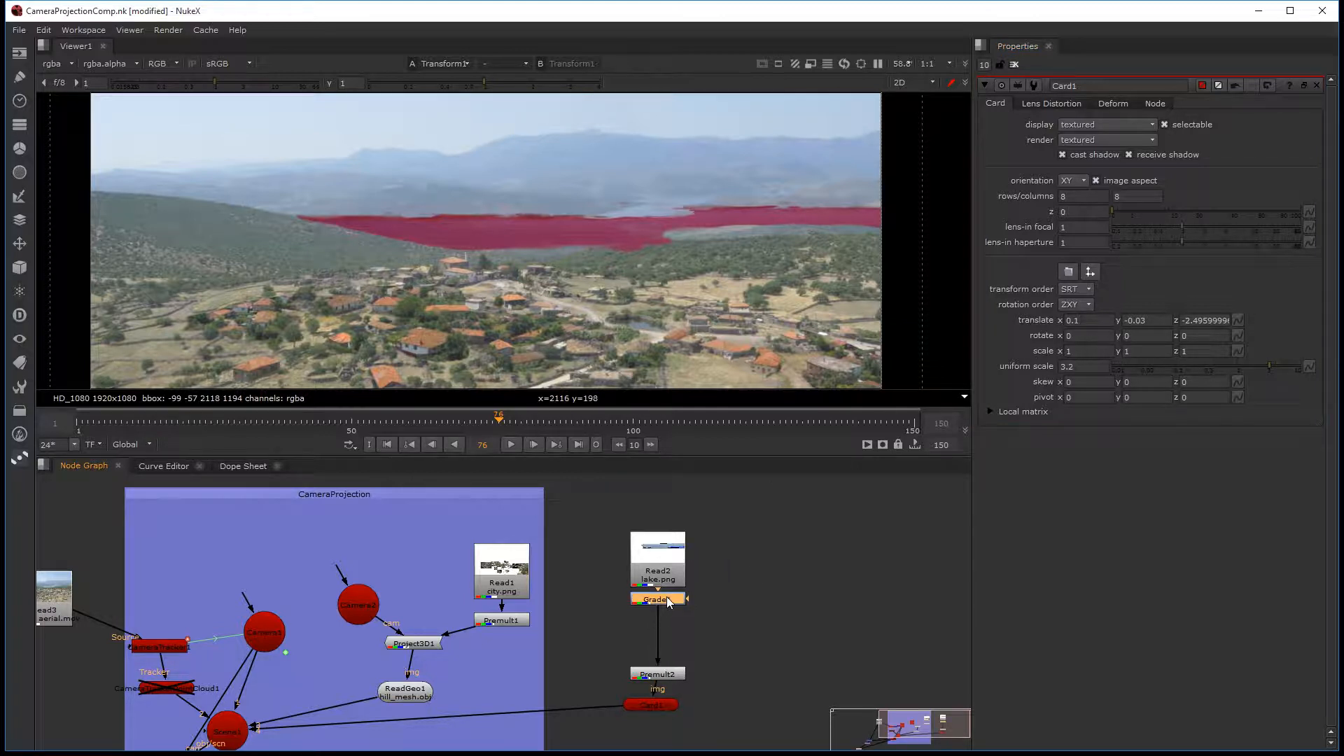
key("Delete")
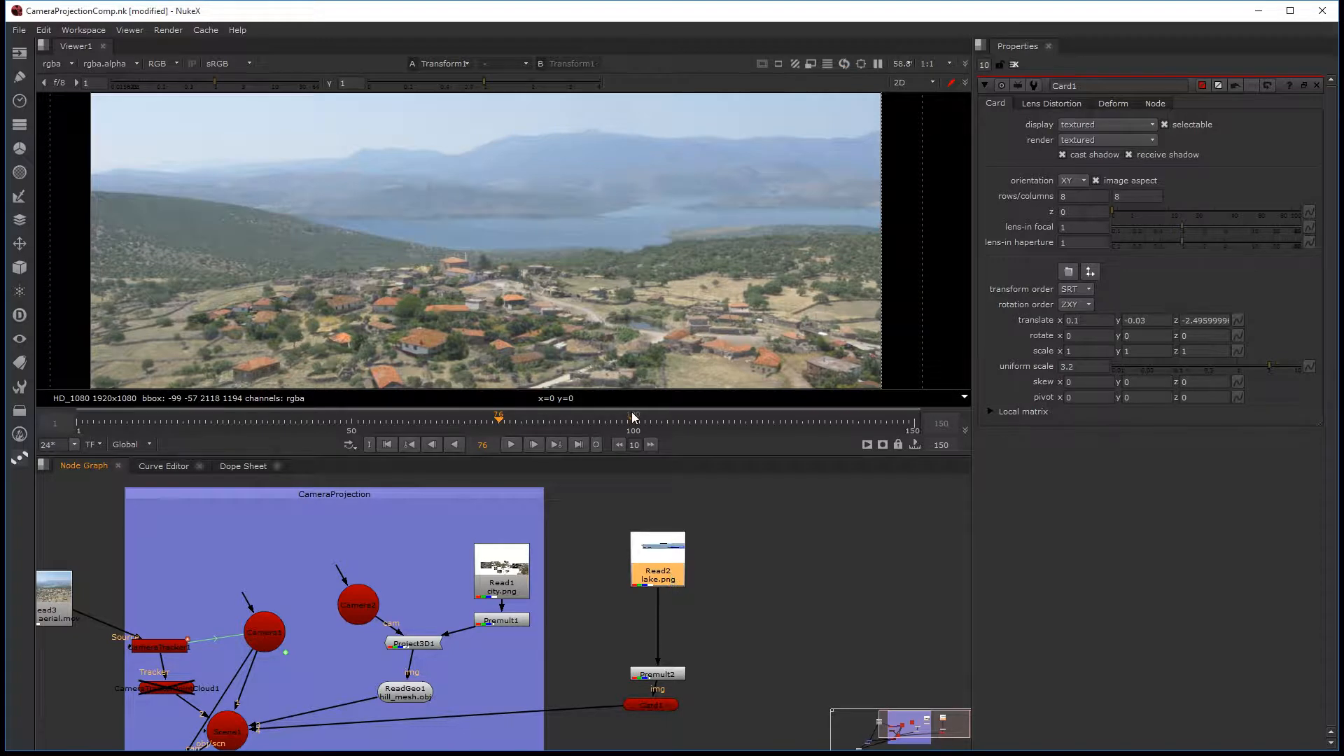
- Go to frame 33 and select the lake card in the 3D view
left_click_drag(495, 410, 476, 413)
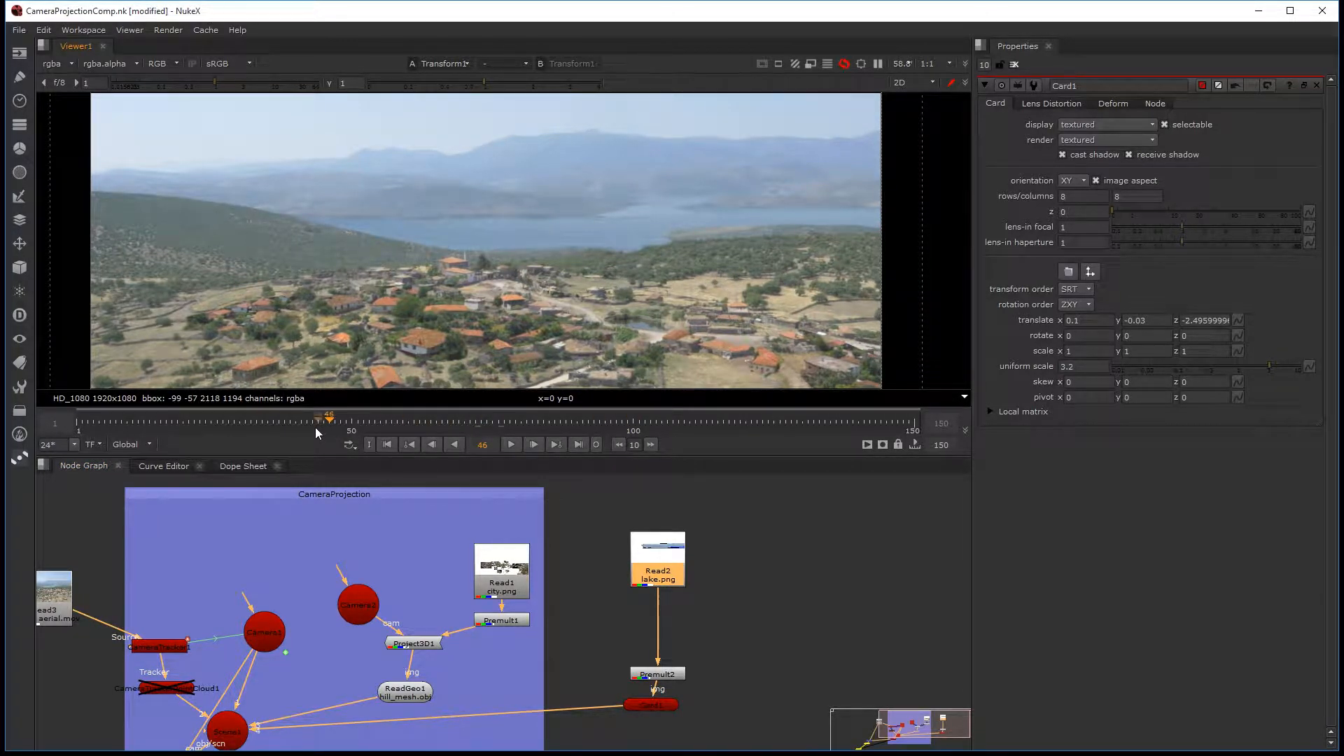
left_click(259, 431)
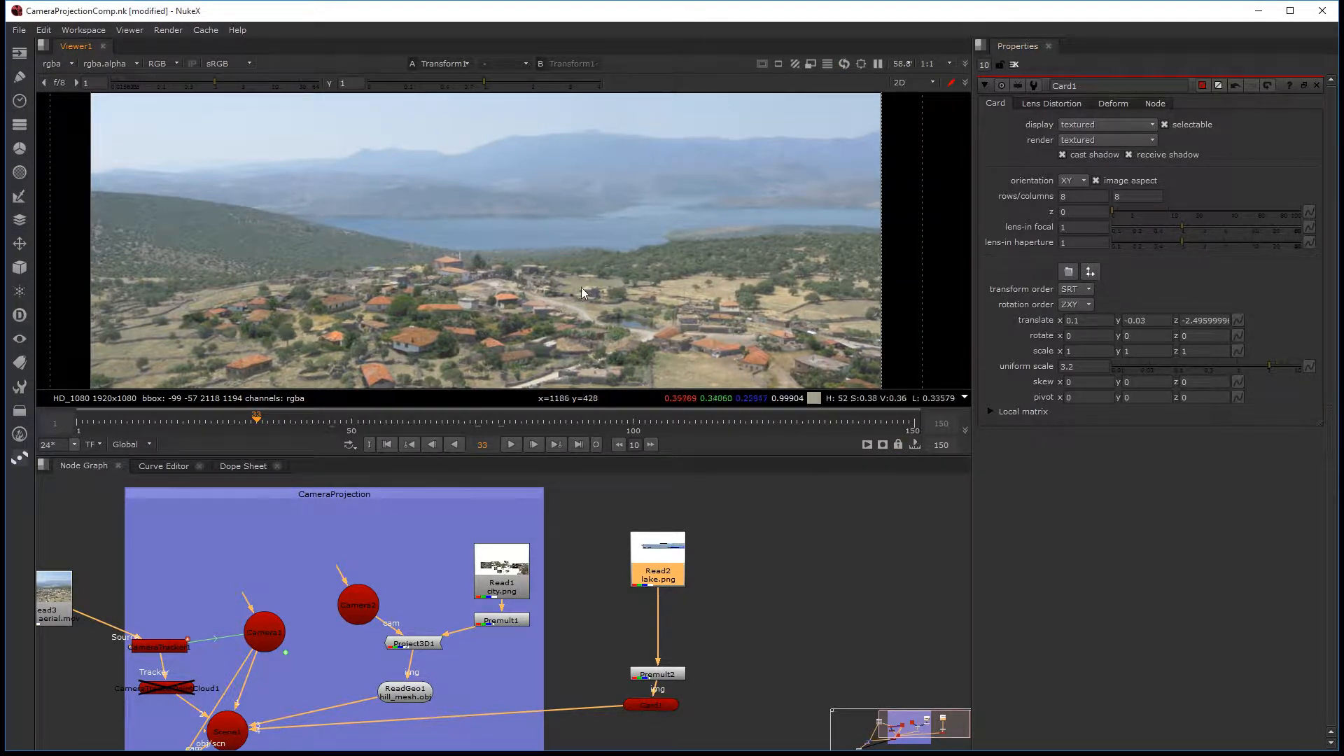
key("Tab")
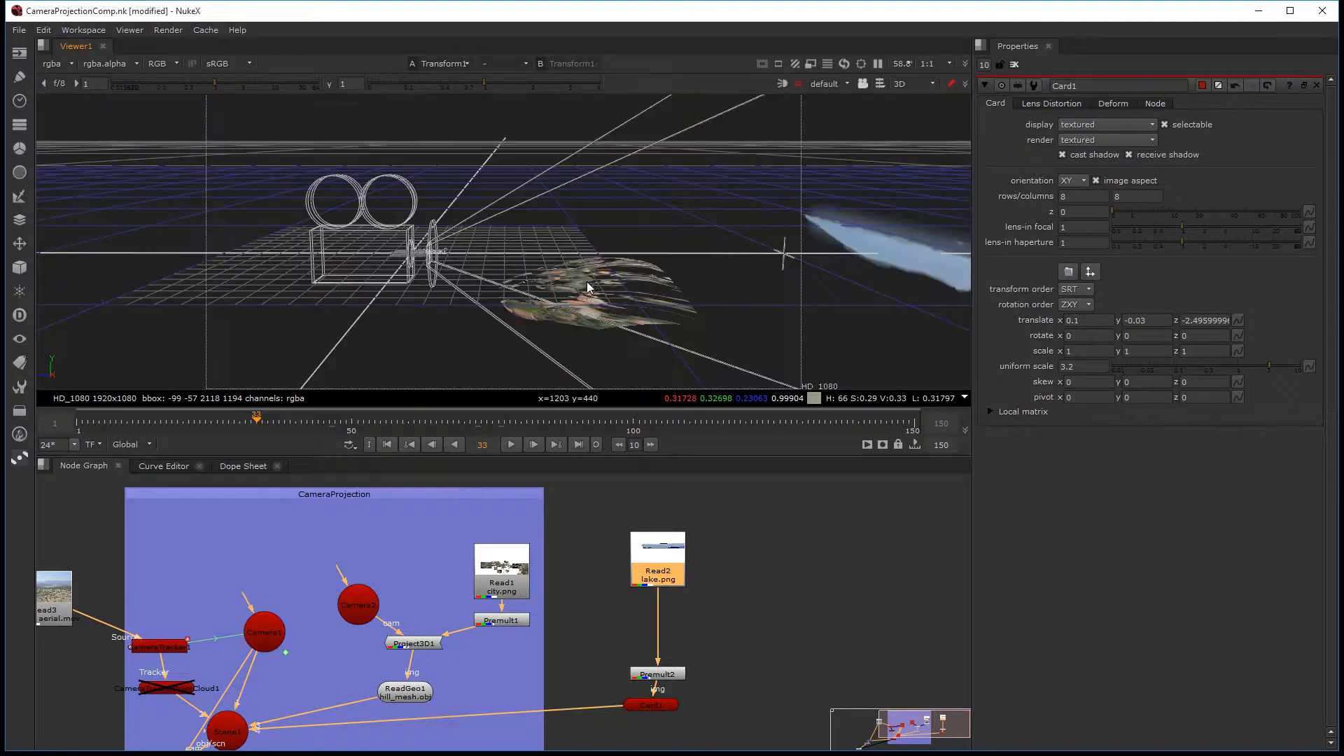
left_click(876, 249)
left_click_drag(901, 263, 686, 299, "ctrl")
key("Tab")
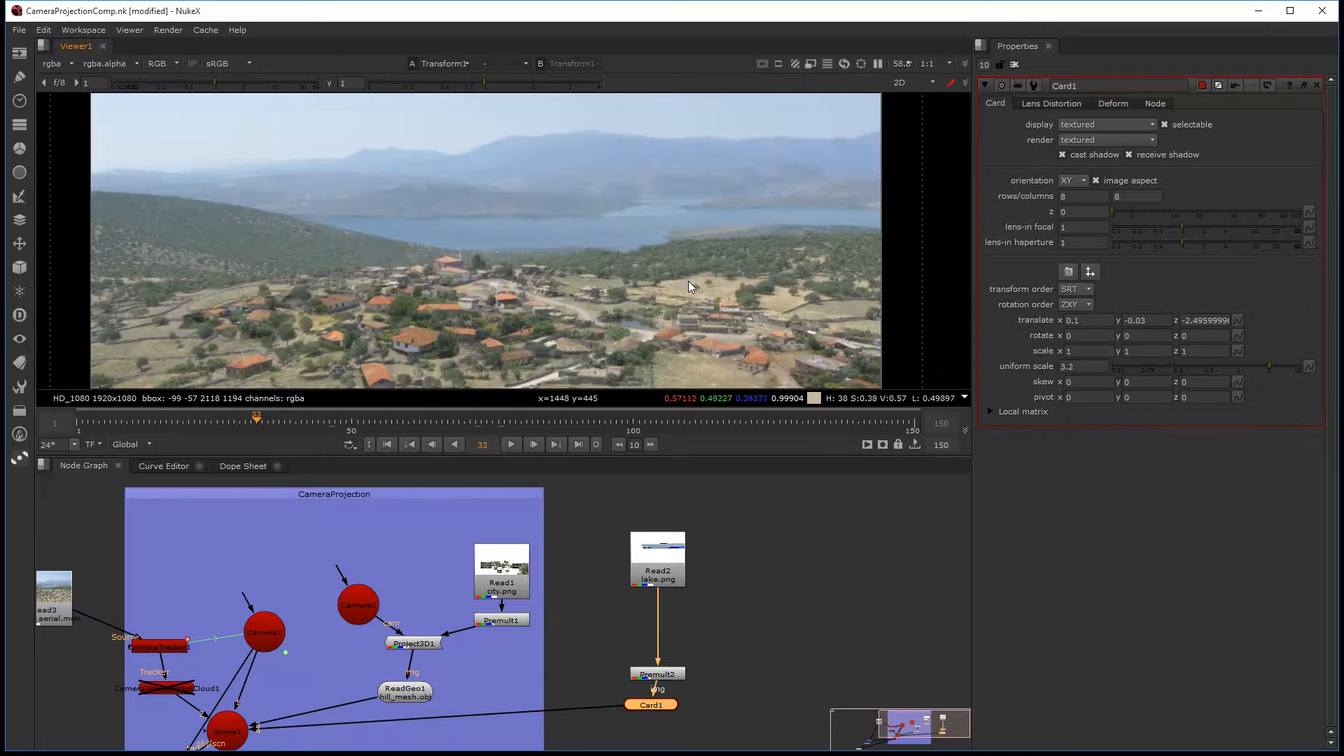
key("Tab")
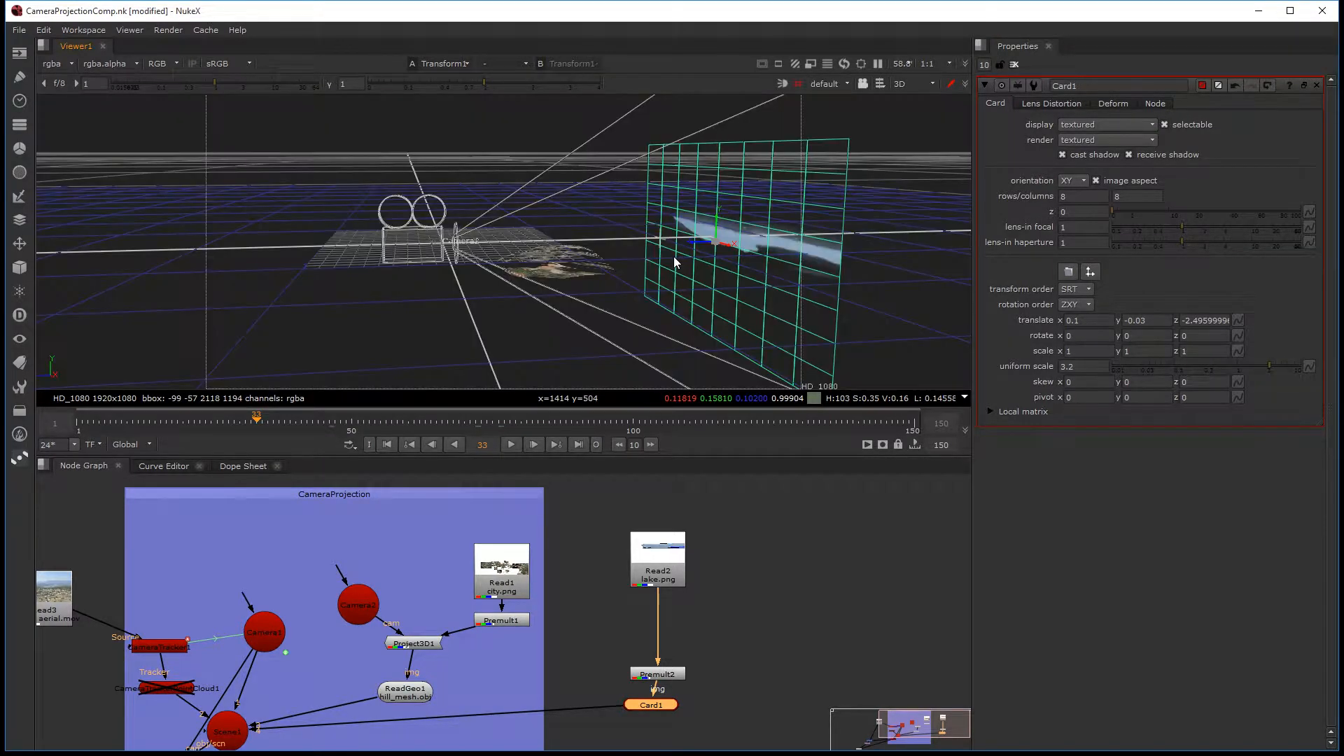
- Move Card1 along X in the 3D view to a translation of about 0.15, checking its alignment in the 2D view
left_click_drag(728, 248, 732, 250)
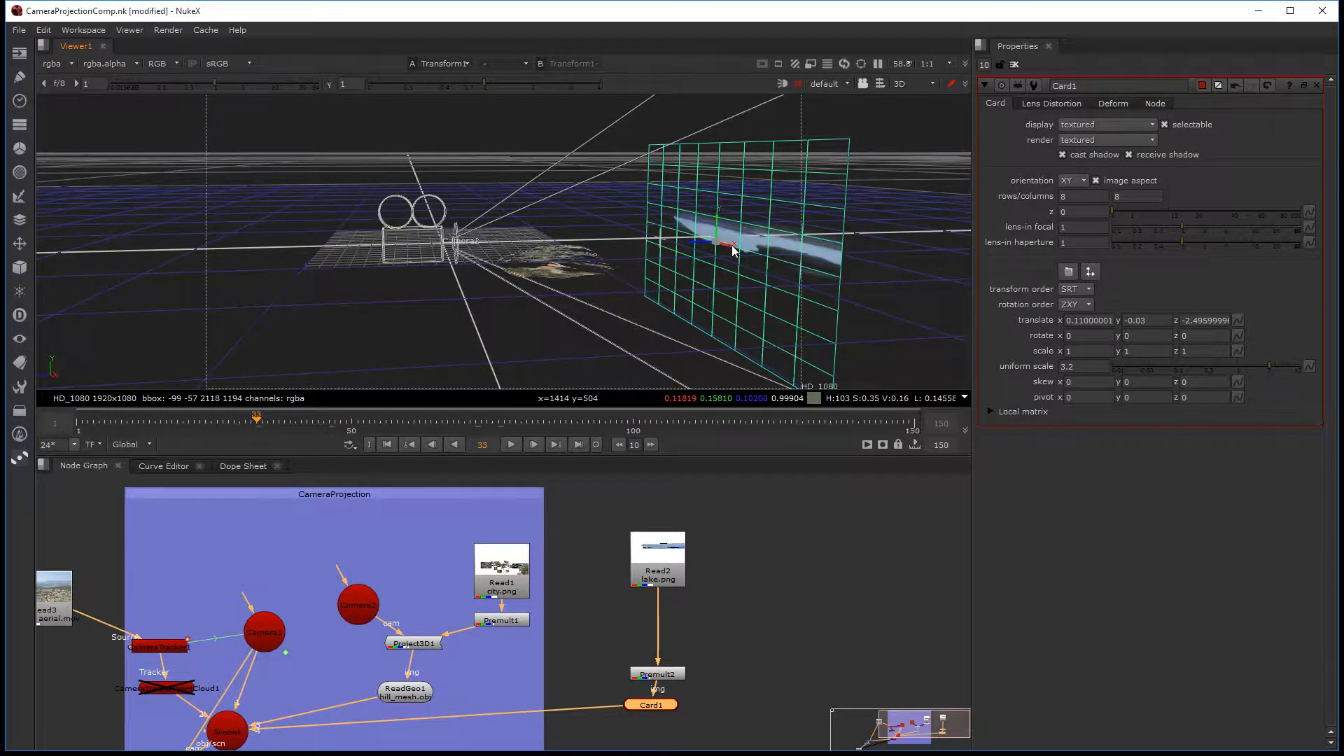
key("Tab")
scroll(732, 251, "down", 2)
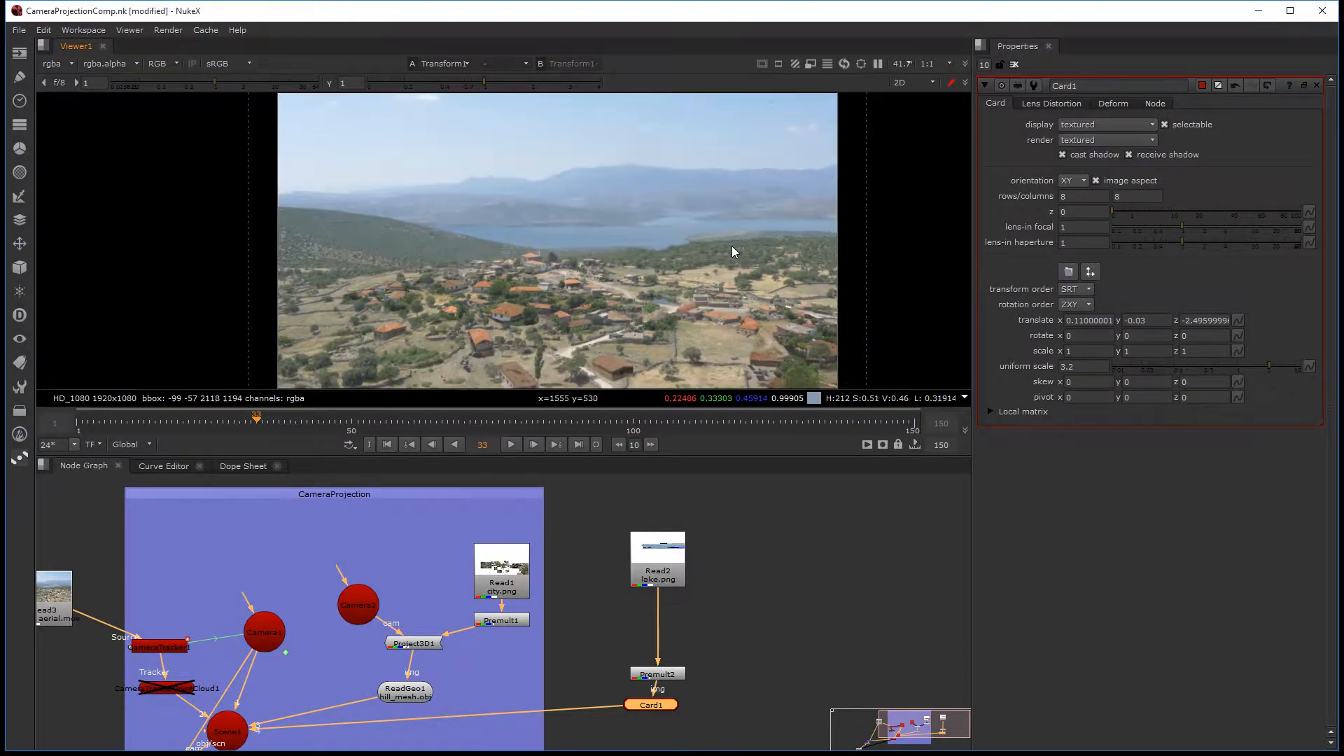
key("Tab")
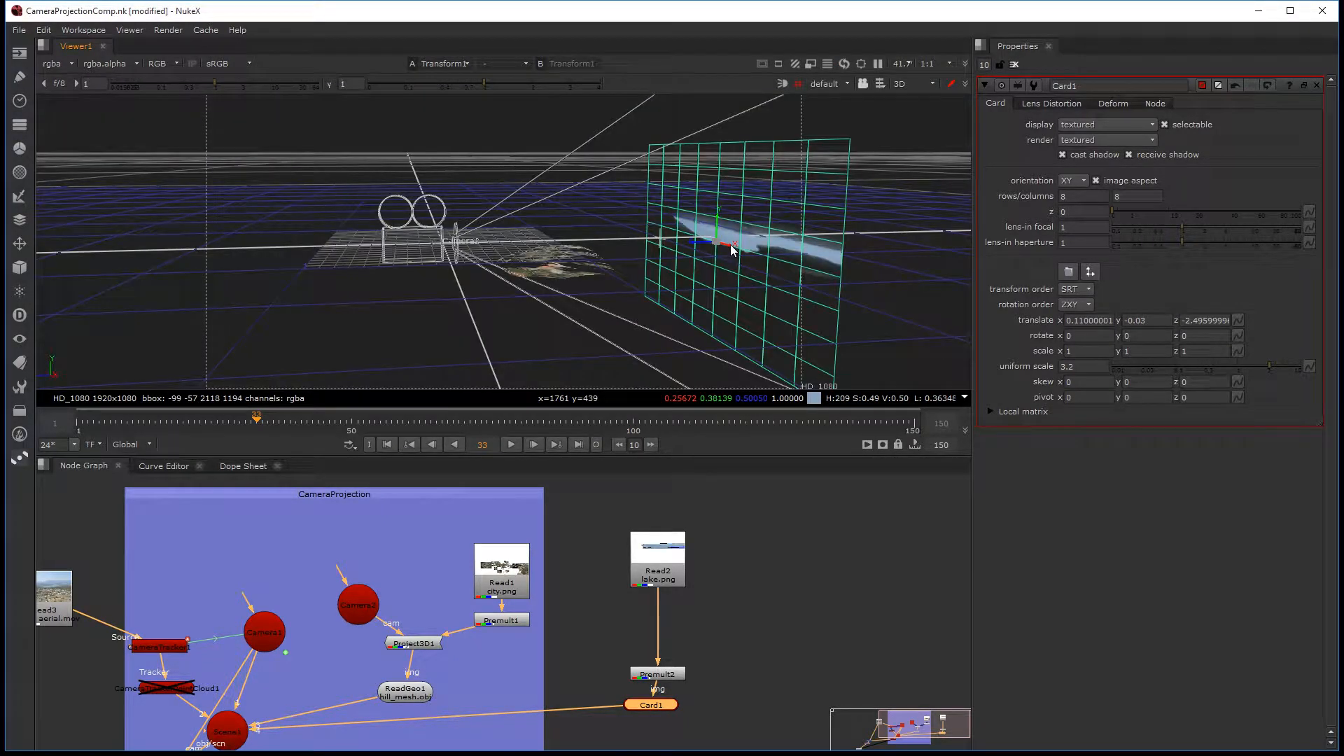
left_click_drag(732, 250, 754, 250)
key("Tab")
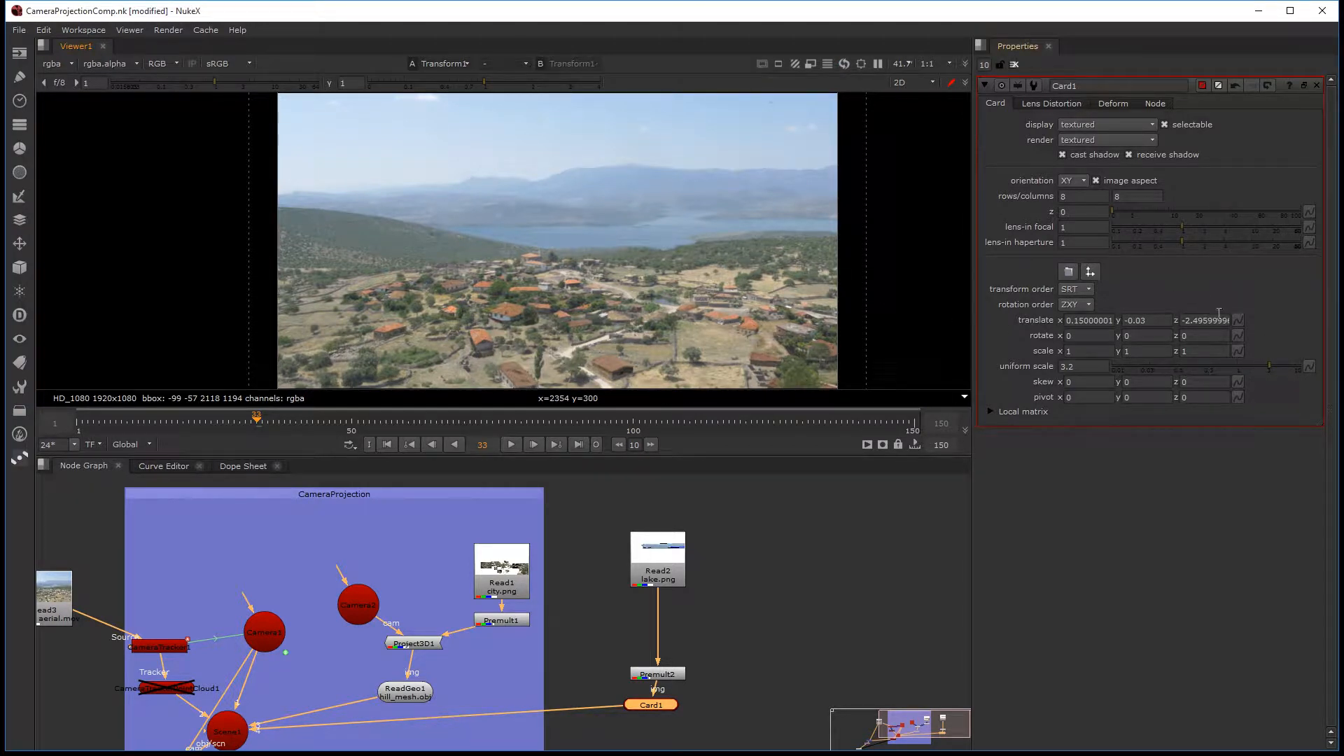
- Try a higher Y translation for Card1, then return it to -0.03
left_click(1125, 319)
key("Up")
key("Up")
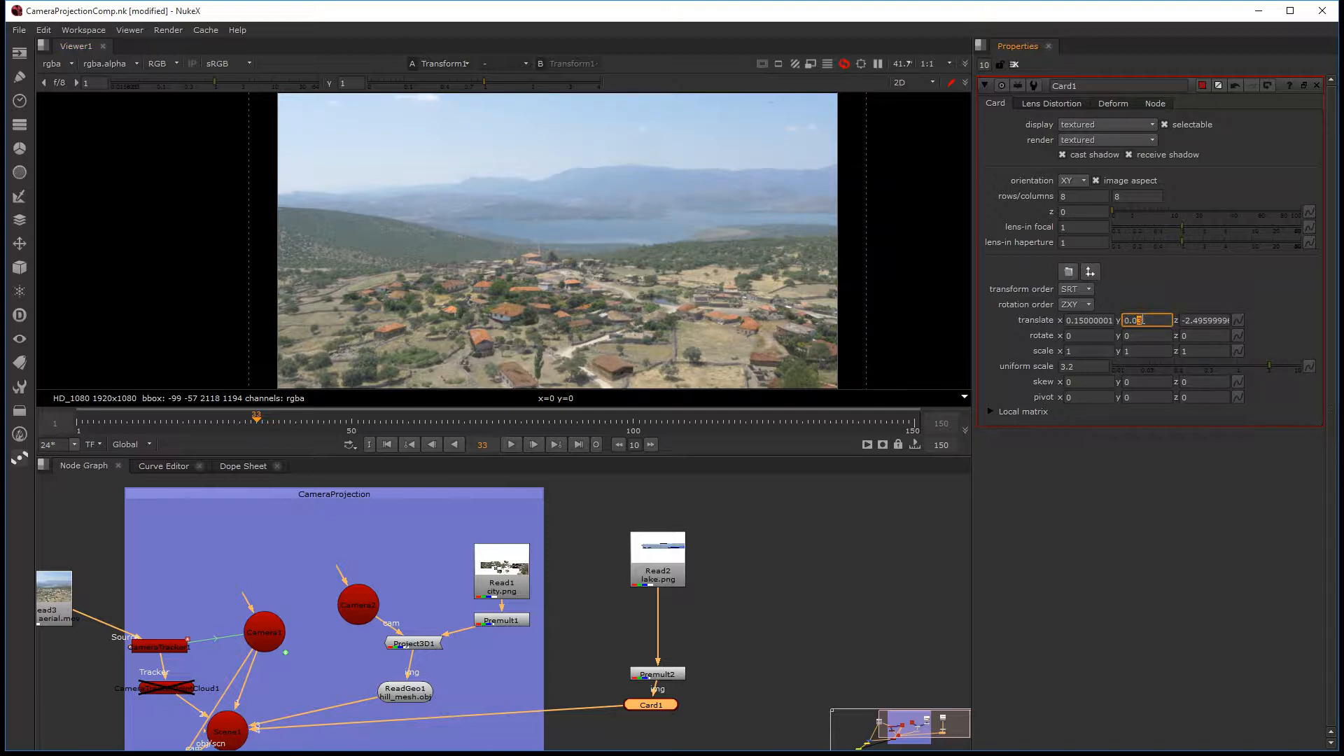
key("Down")
key("Down")
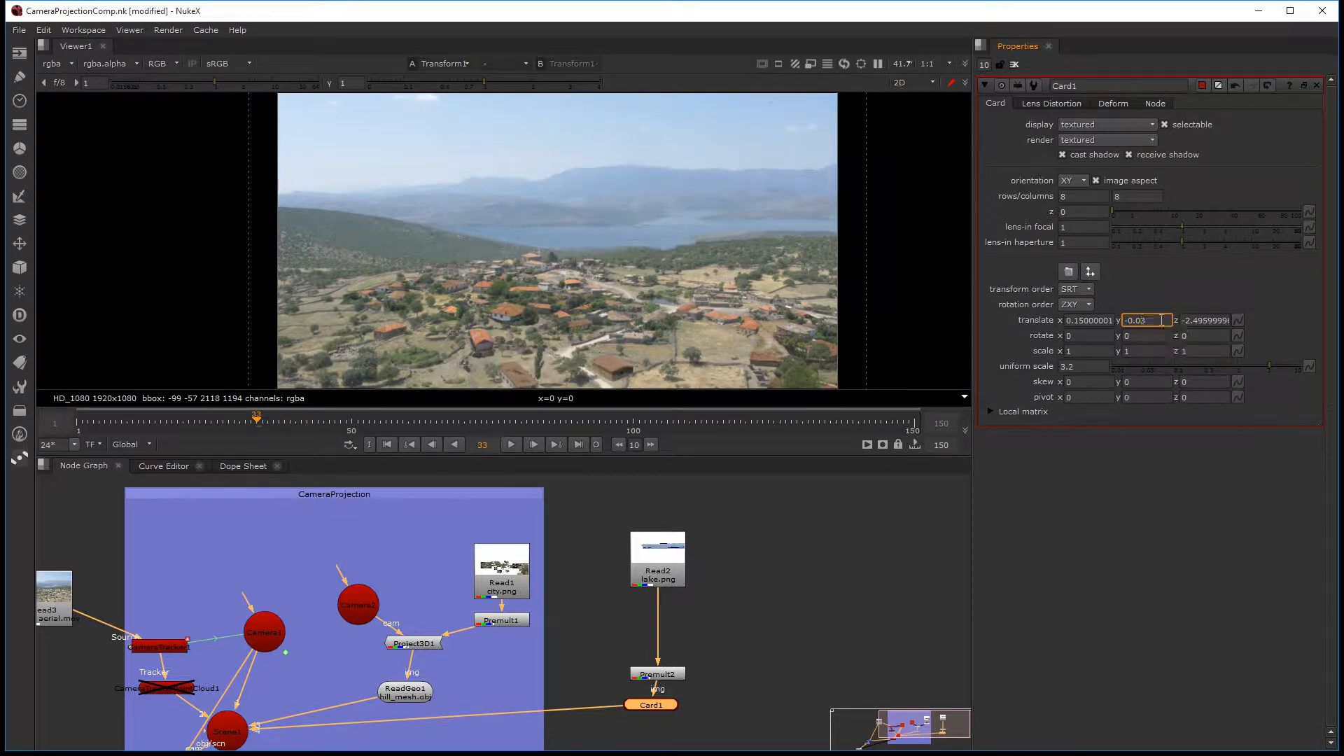
left_click(1081, 320)
- Move Premult2 up in the node graph and insert a Multiply [Math] node between it and Card1
left_click_drag(674, 666, 675, 657)
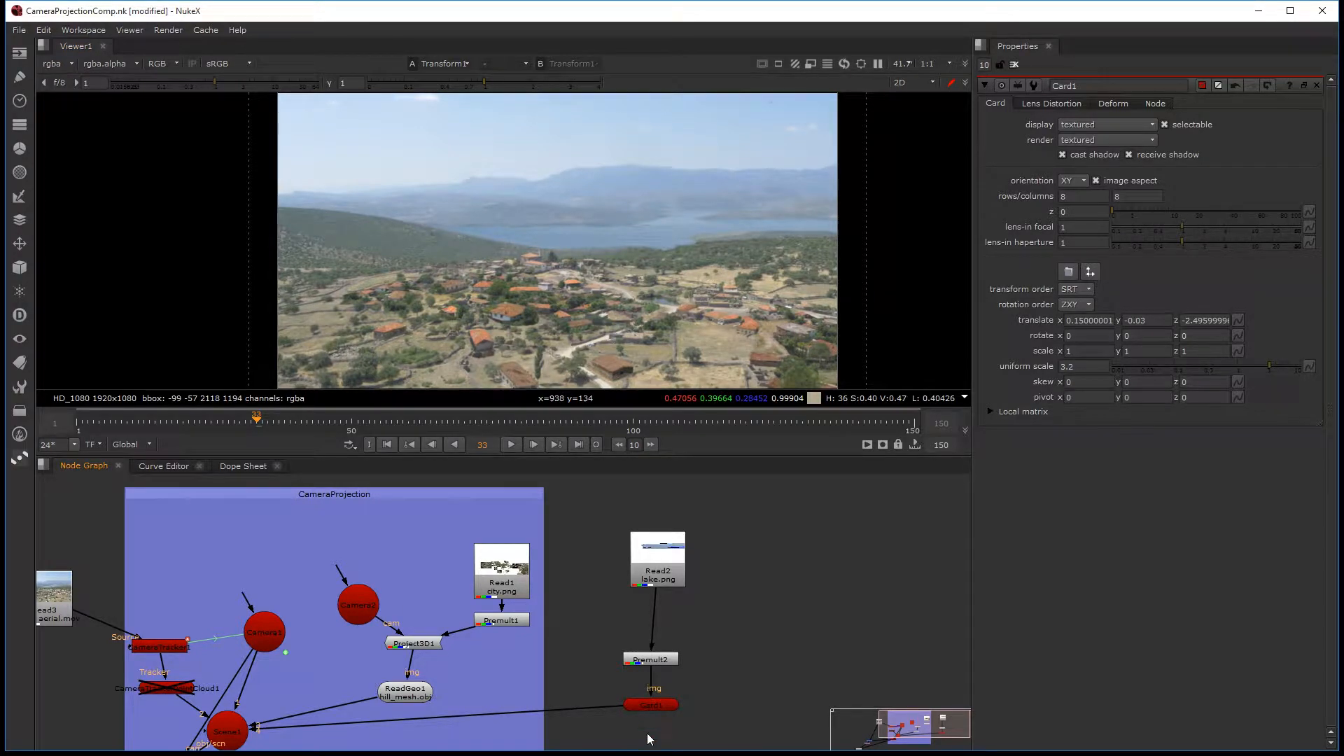
left_click(653, 708)
middle_click_drag(597, 672, 652, 607)
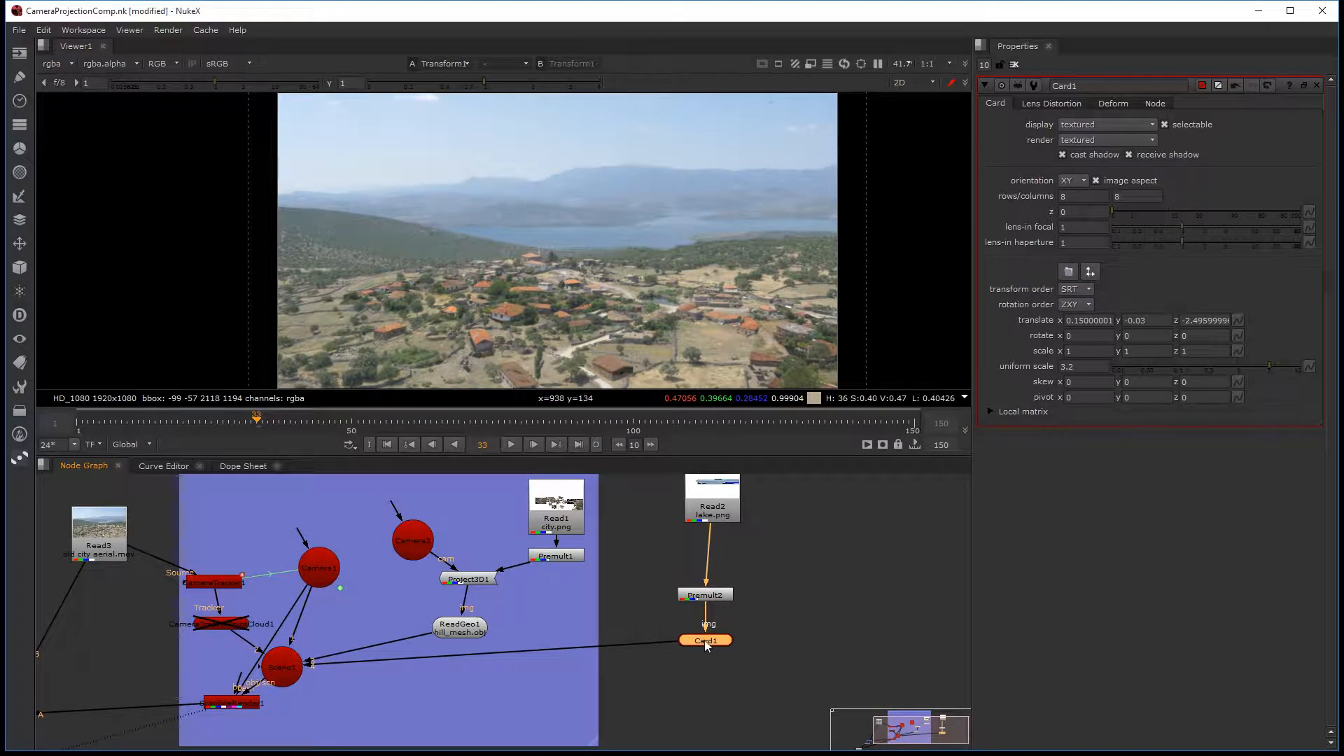
key("Tab")
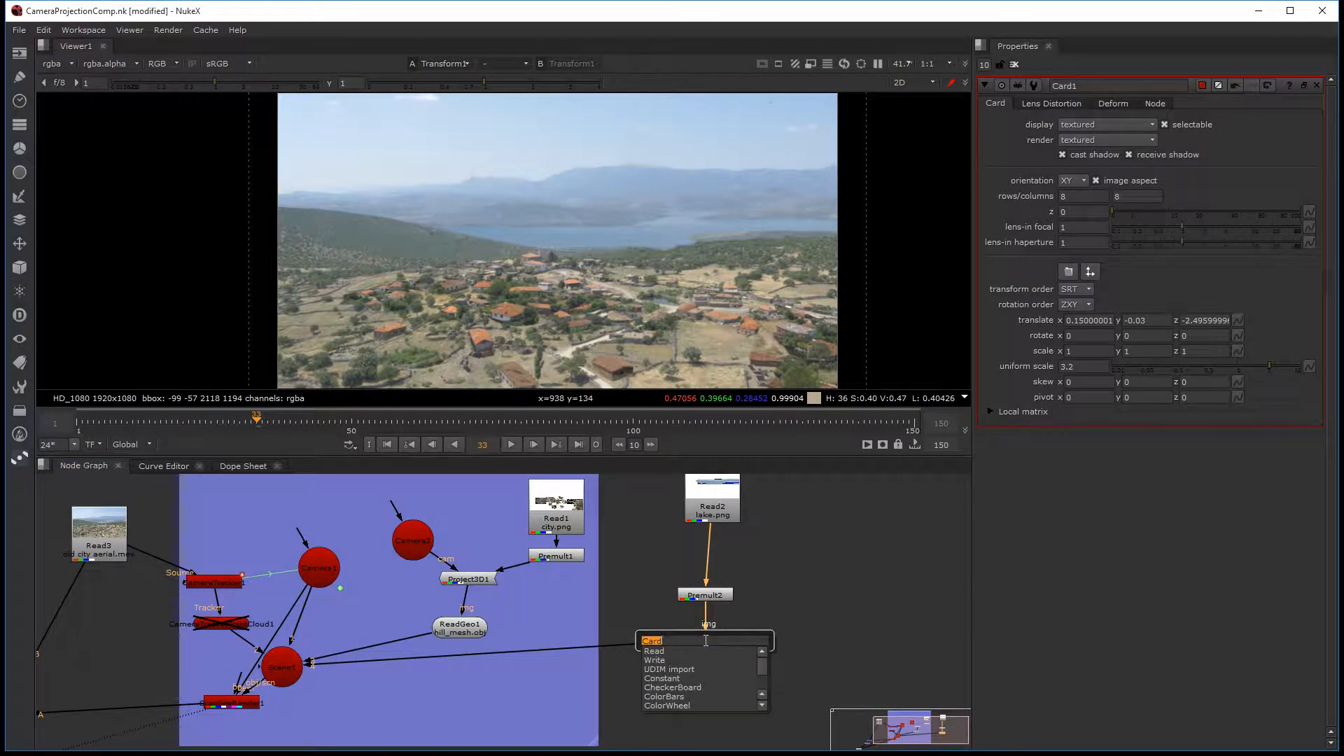
left_click(713, 597)
left_click_drag(714, 594, 721, 569)
key("Tab")
type("mu")
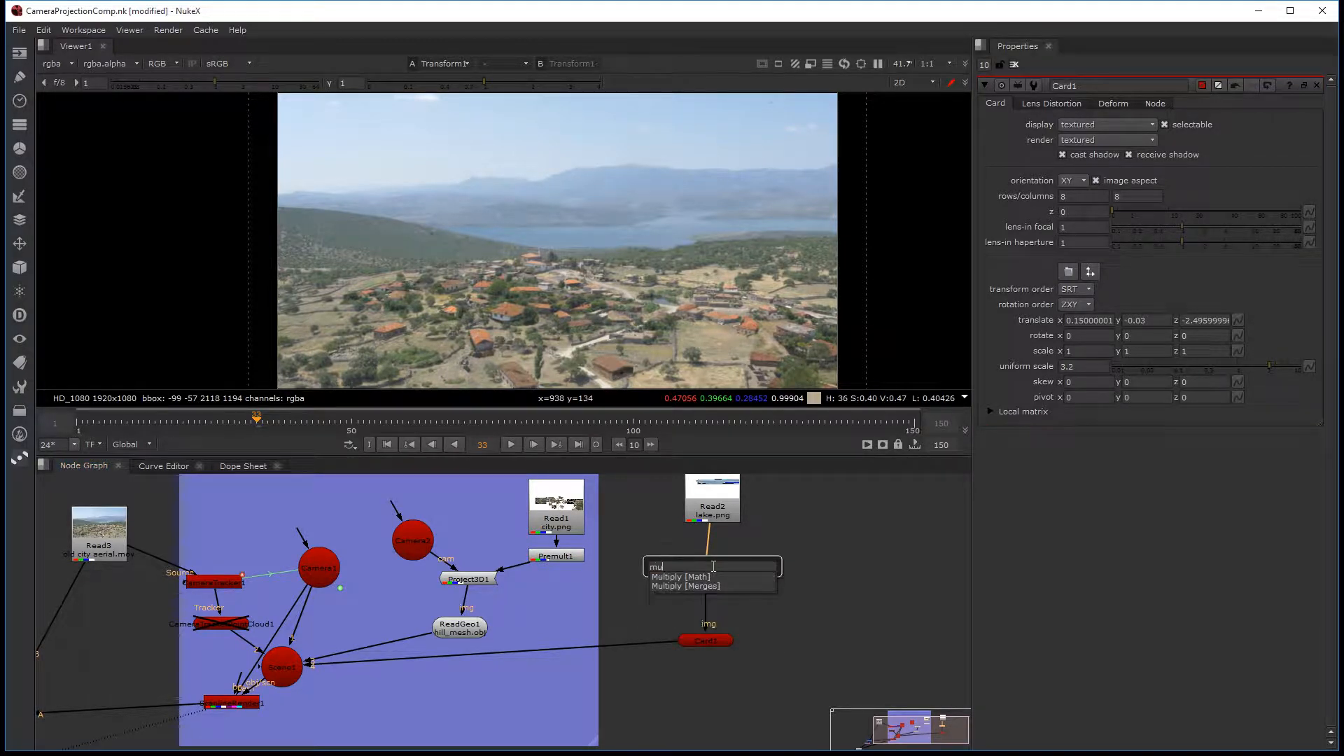
type("ltiply [Math")
key("Return")
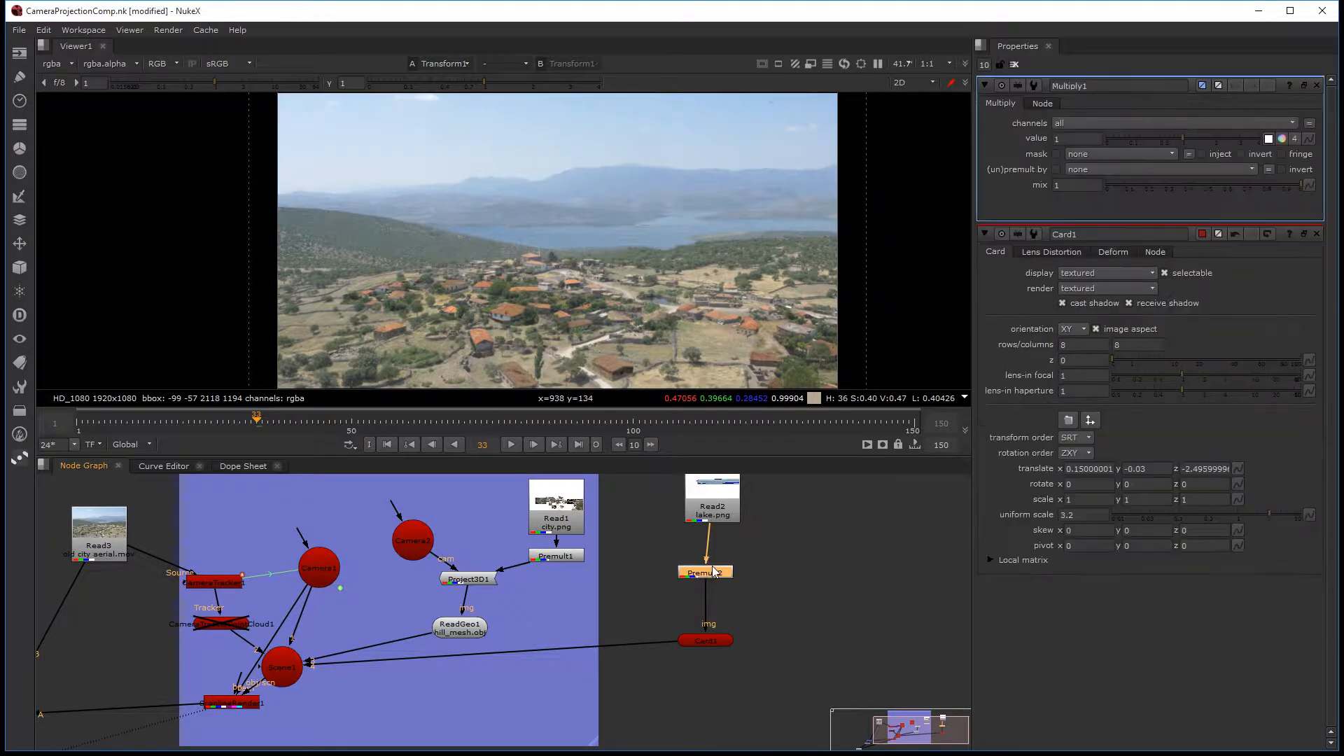
- Set the Multiply node's value to 0.78 and check how the lake blends with the footage
left_click_drag(1179, 138, 1170, 136)
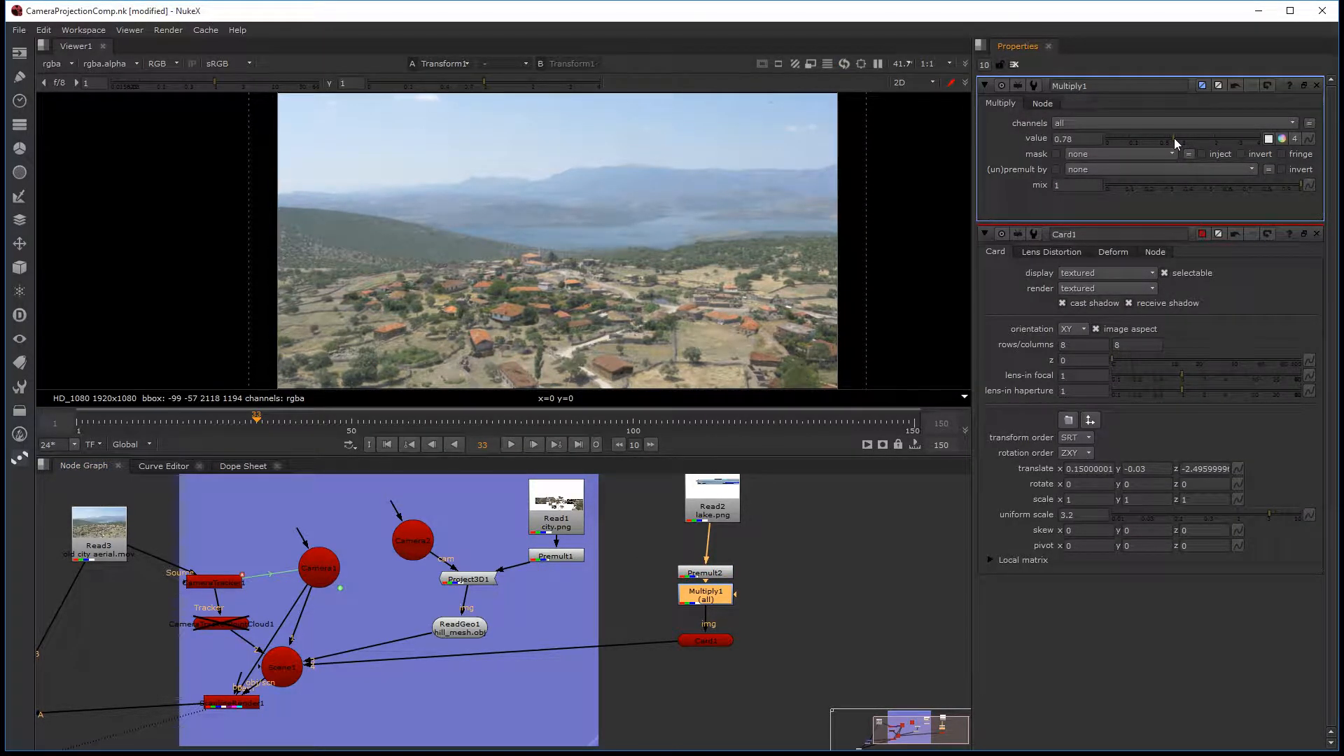
scroll(551, 258, "up", 3)
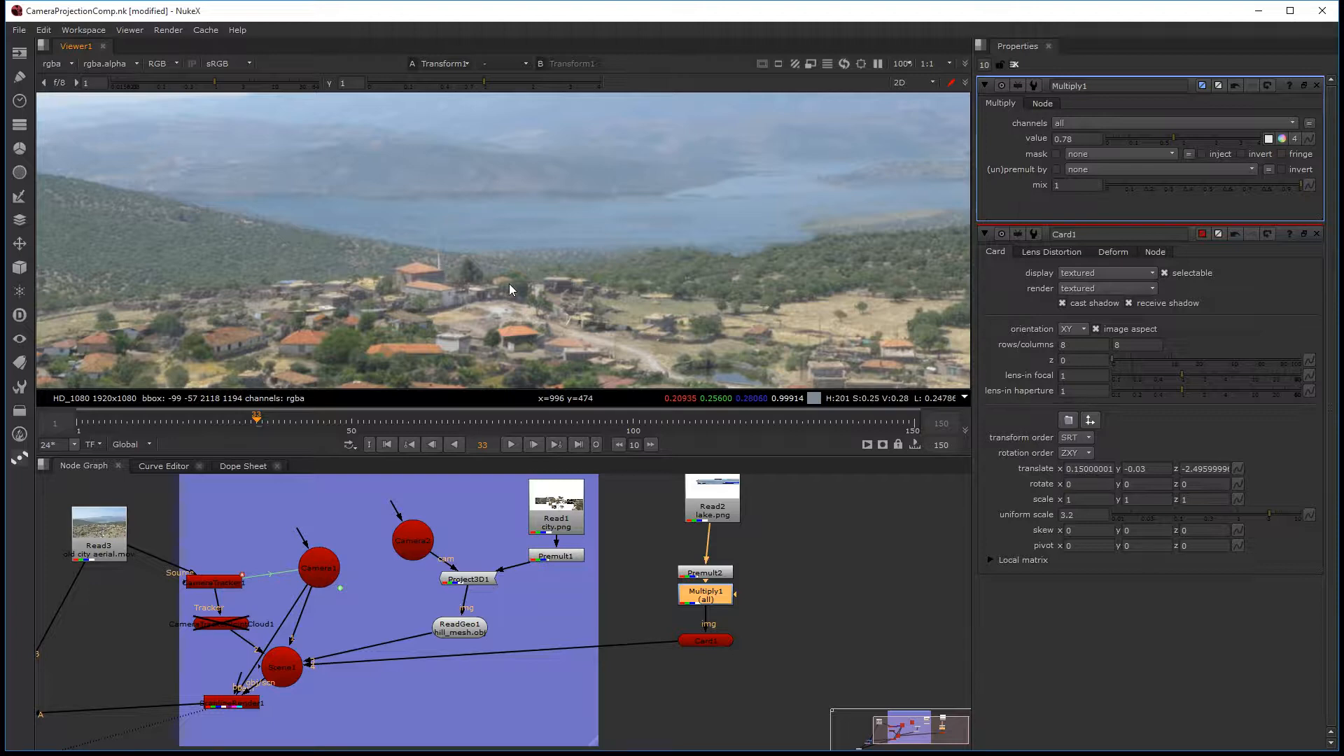
key("minus")
key("minus")
key("h")
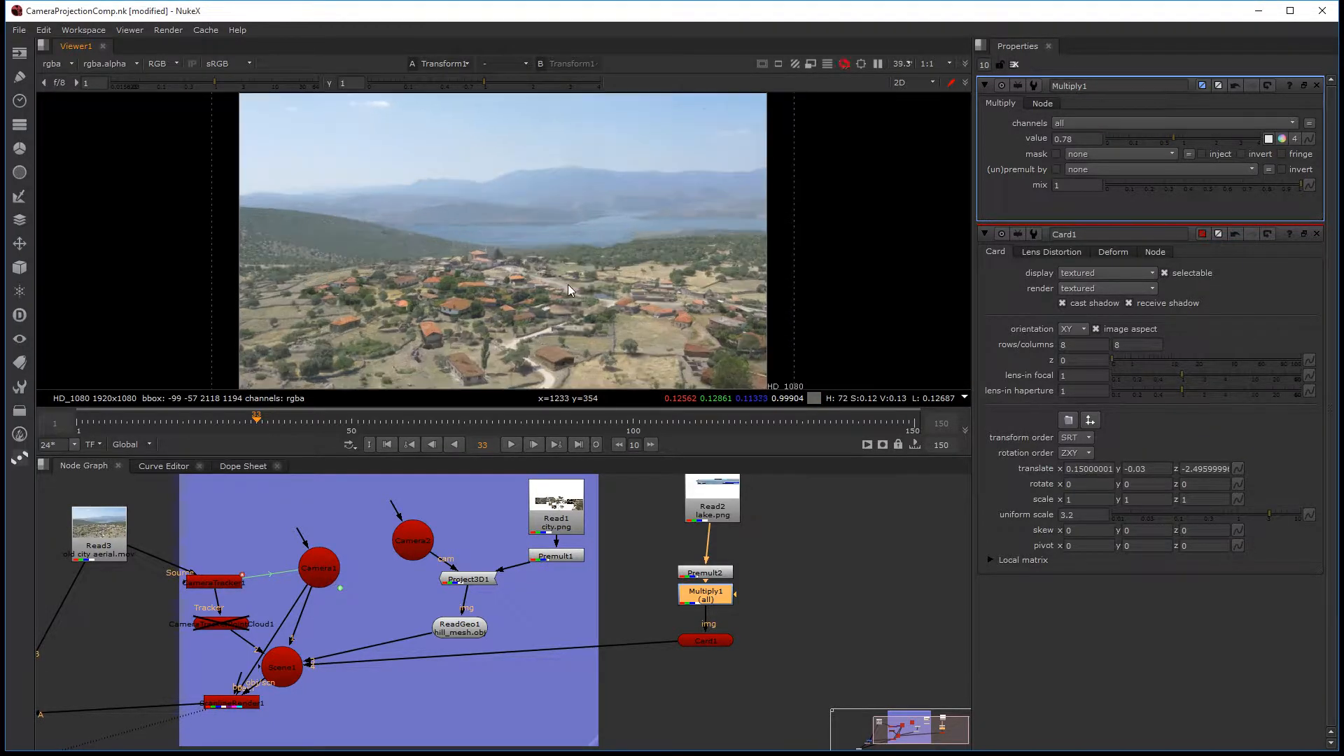
- Maximize the viewer and play the composite from frame 1 to check that the lake stays aligned with the aerial footage
key("space")
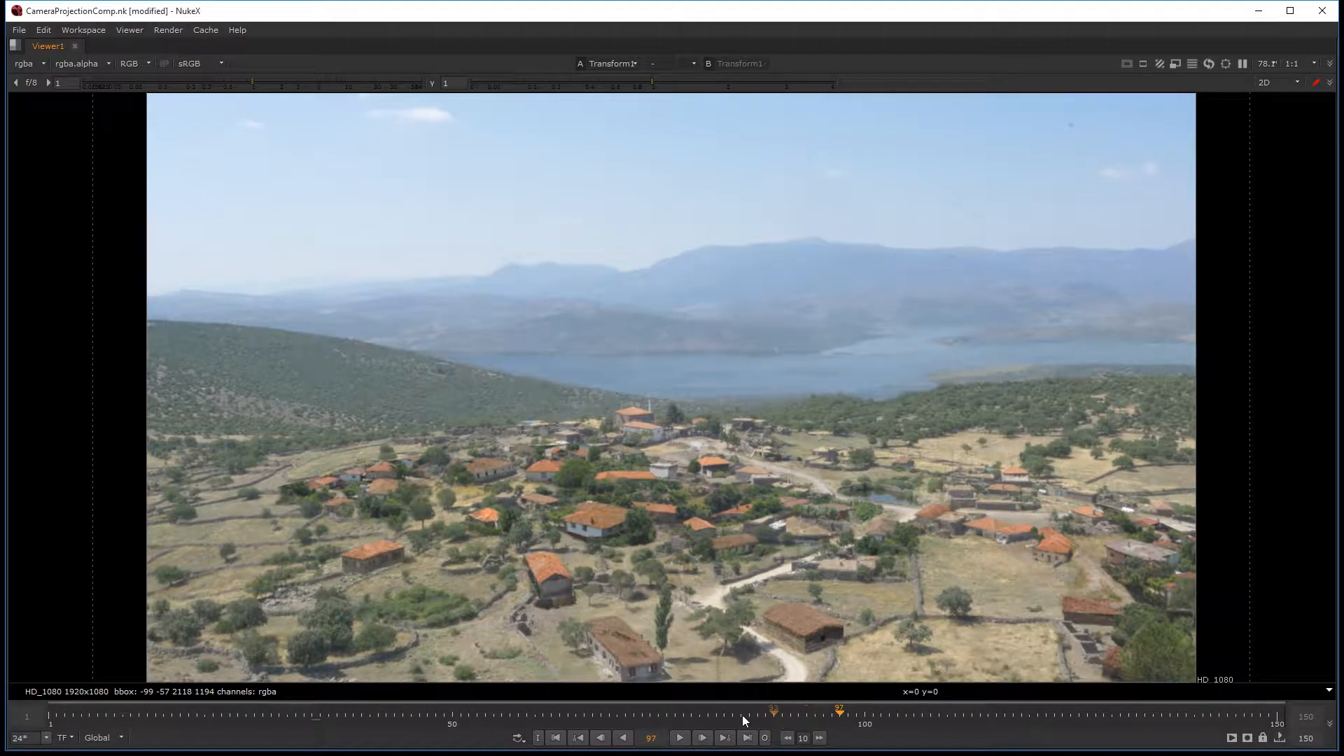
left_click(432, 723)
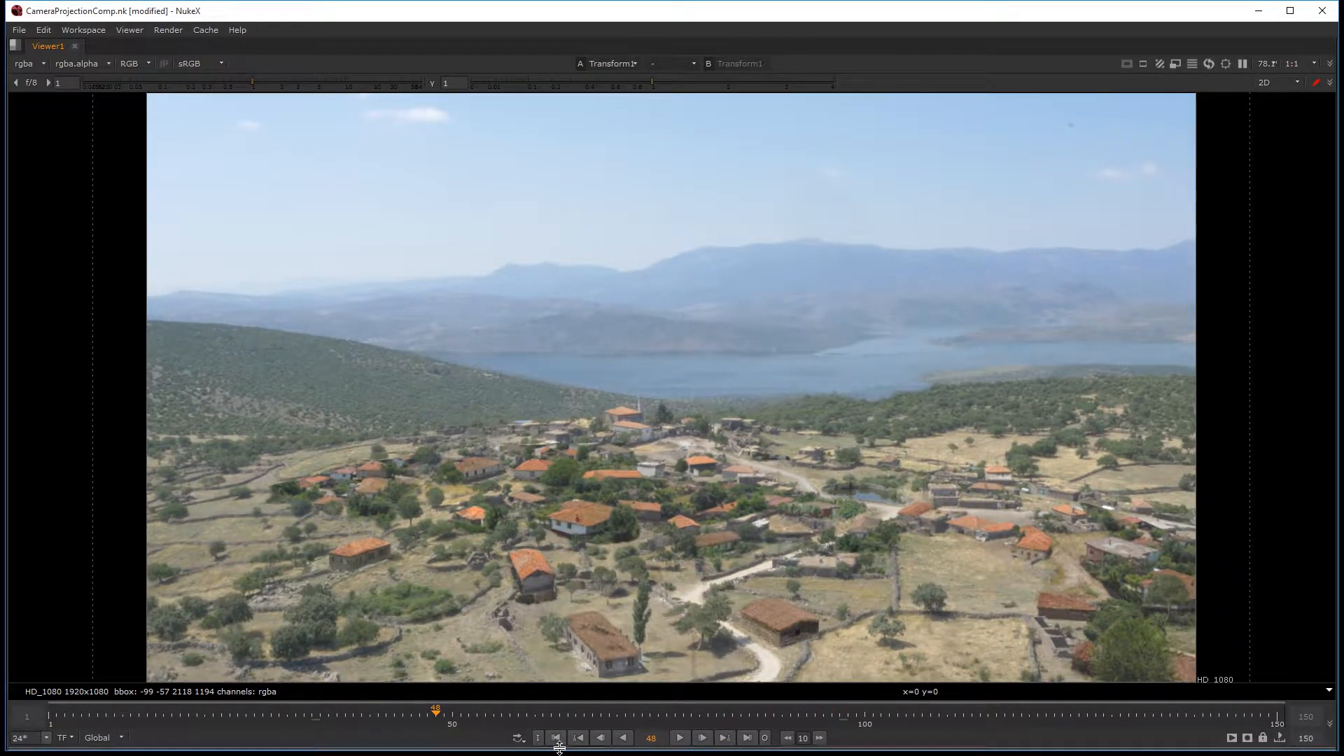
left_click(556, 738)
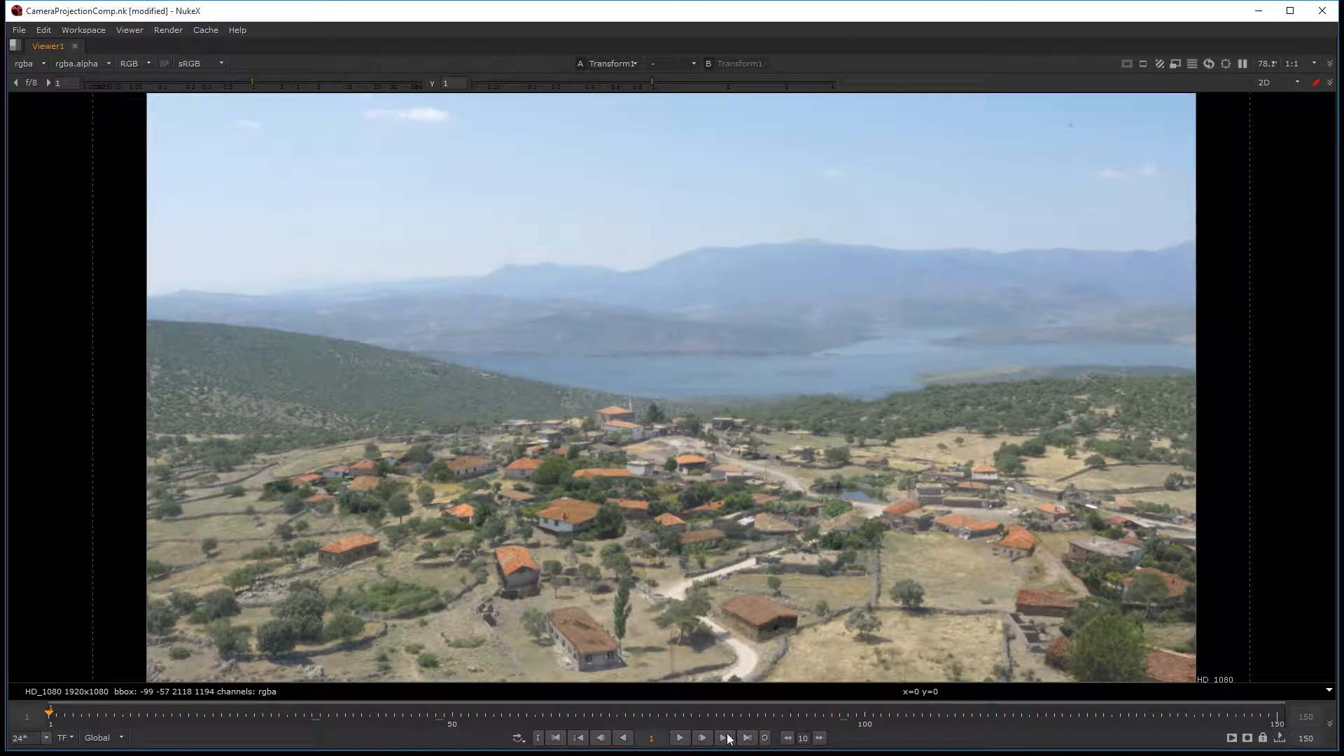
left_click(680, 739)
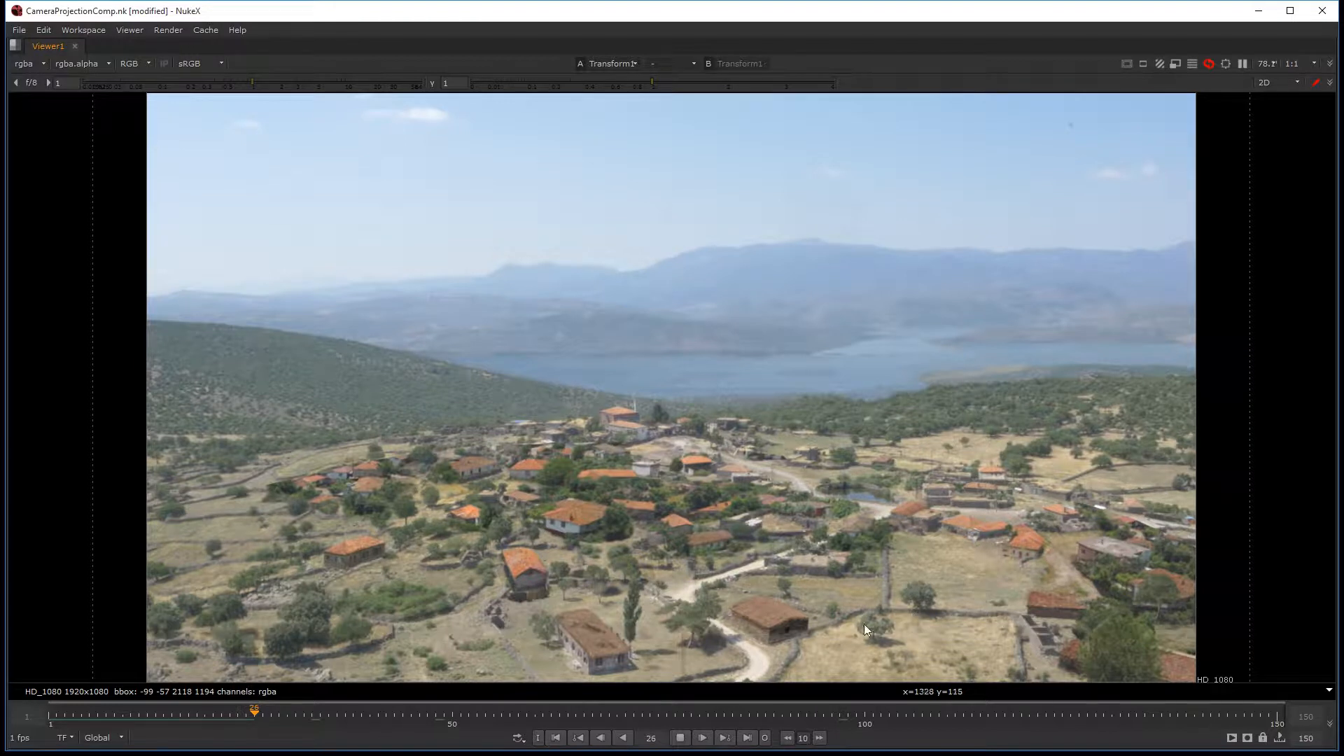
left_click(561, 738)
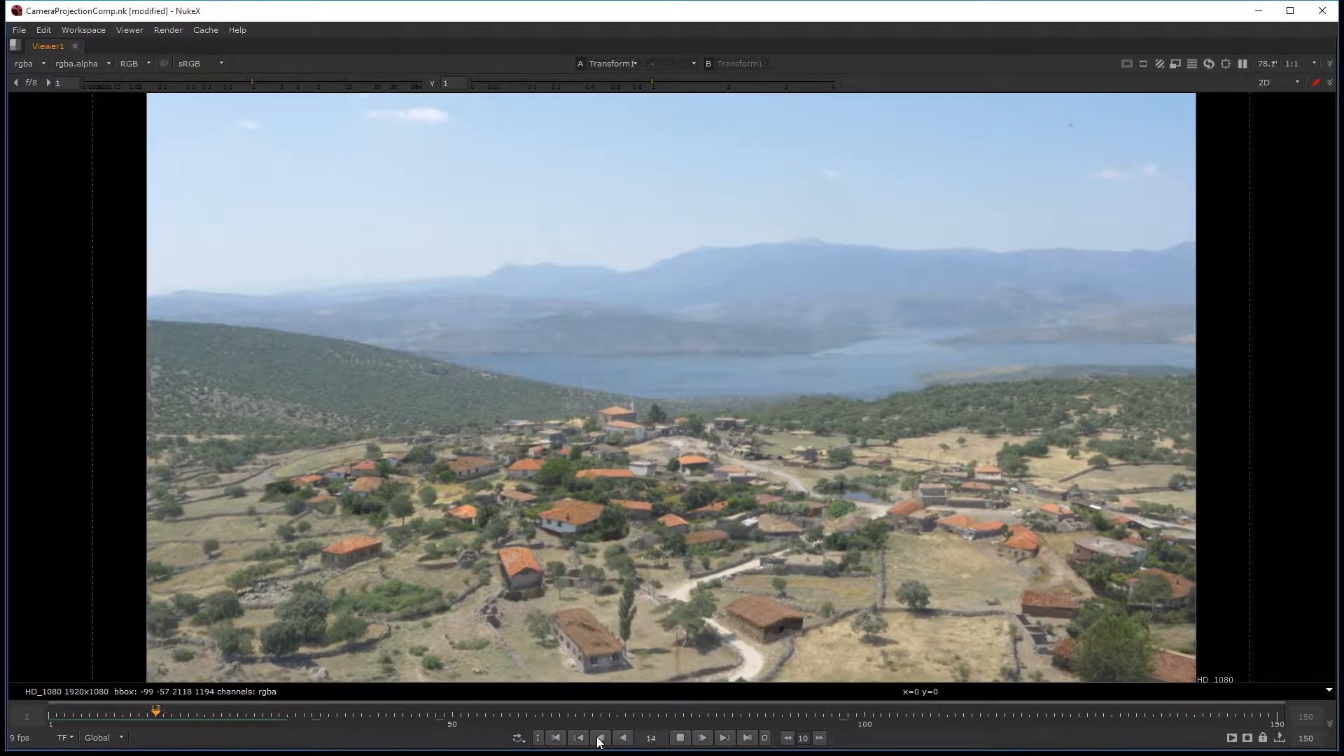
left_click(557, 738)
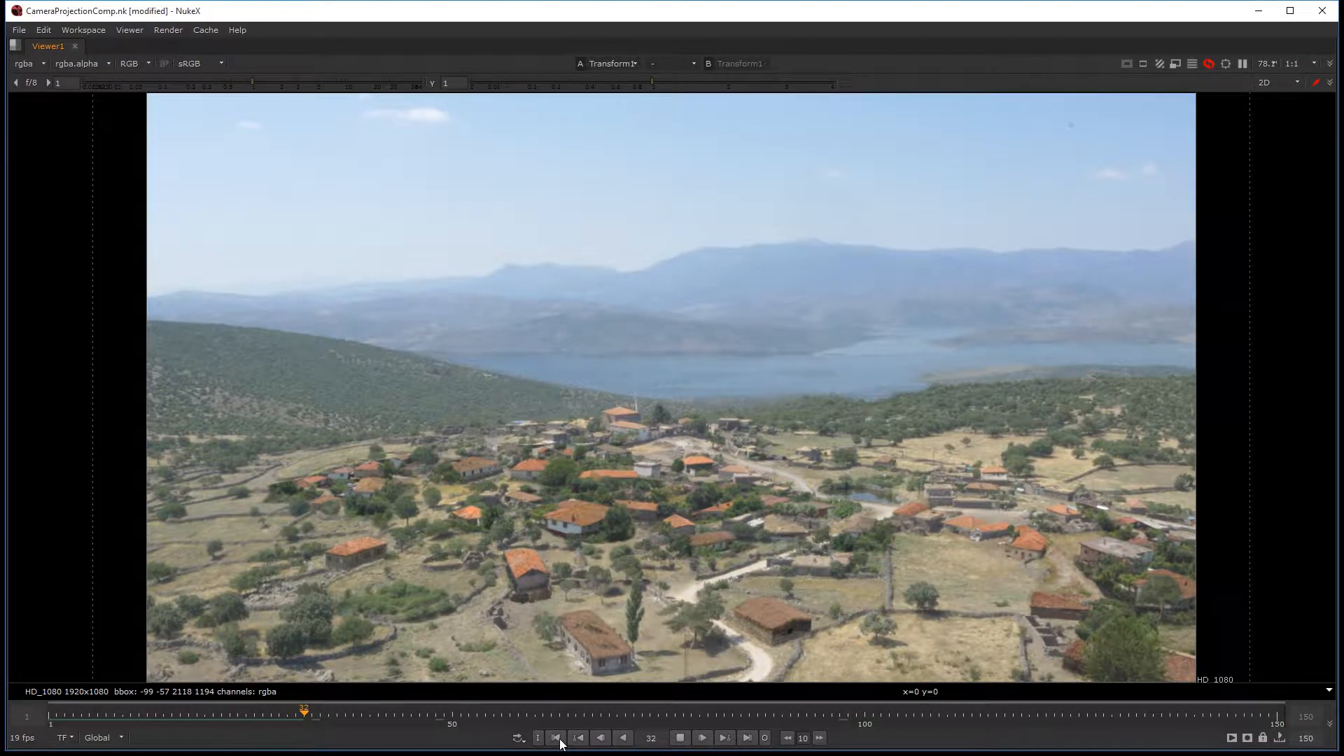
left_click(557, 739)
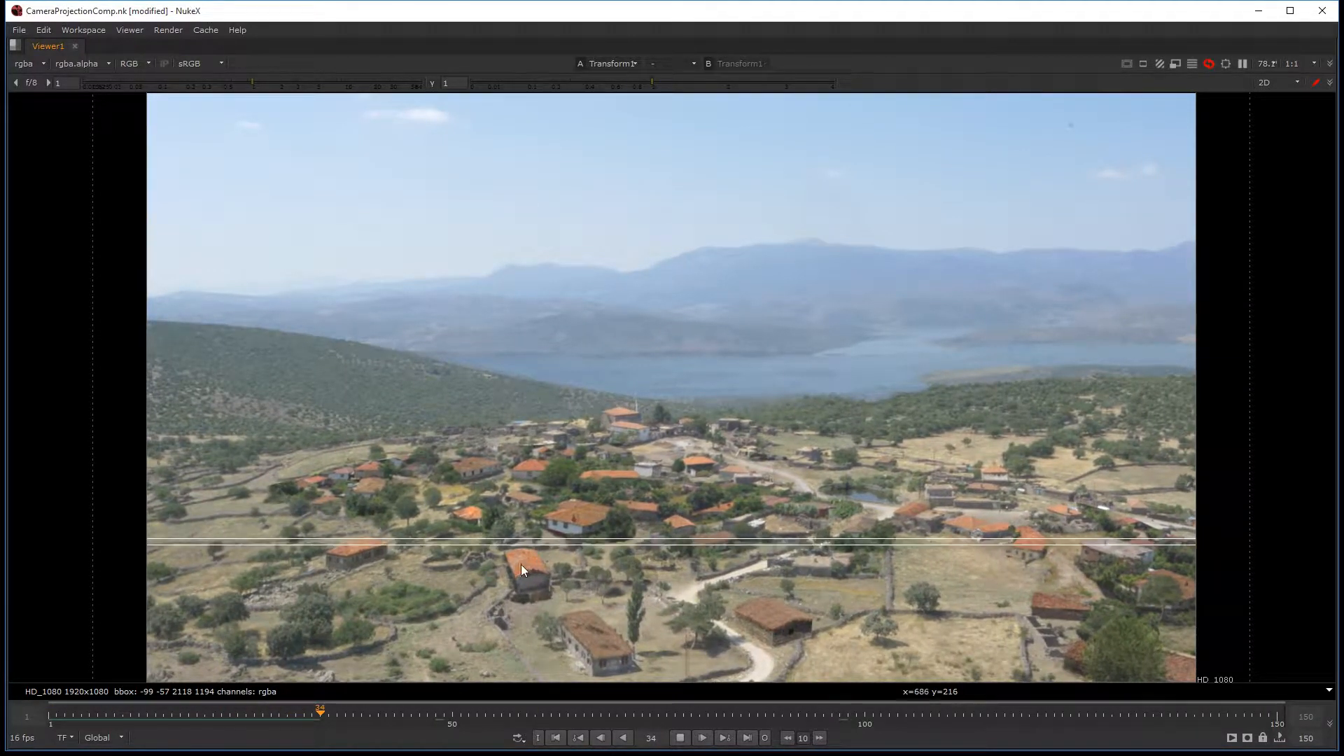
left_click(556, 737)
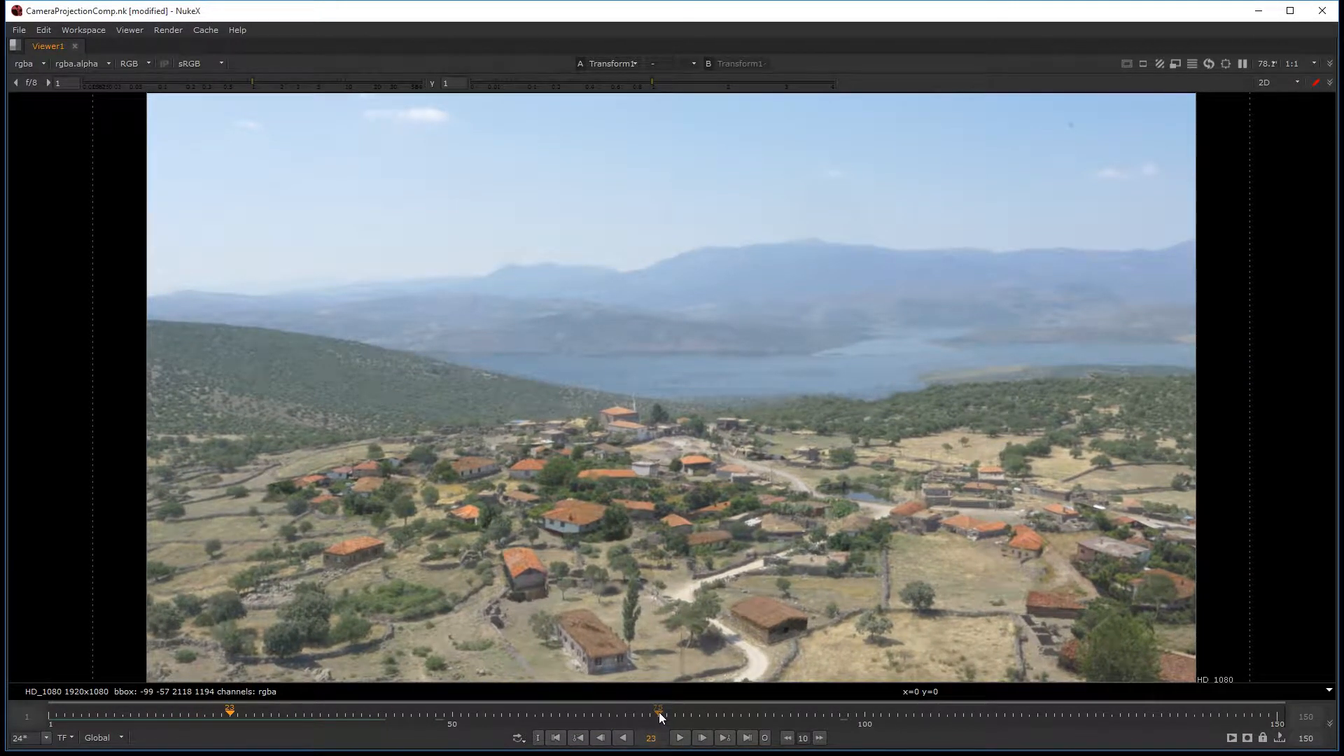
- Switch to File Explorer and open the YuzYillik_nuke_comp_v03 script from the NukeComps folder, without restoring its autosave
key("alt+Tab")
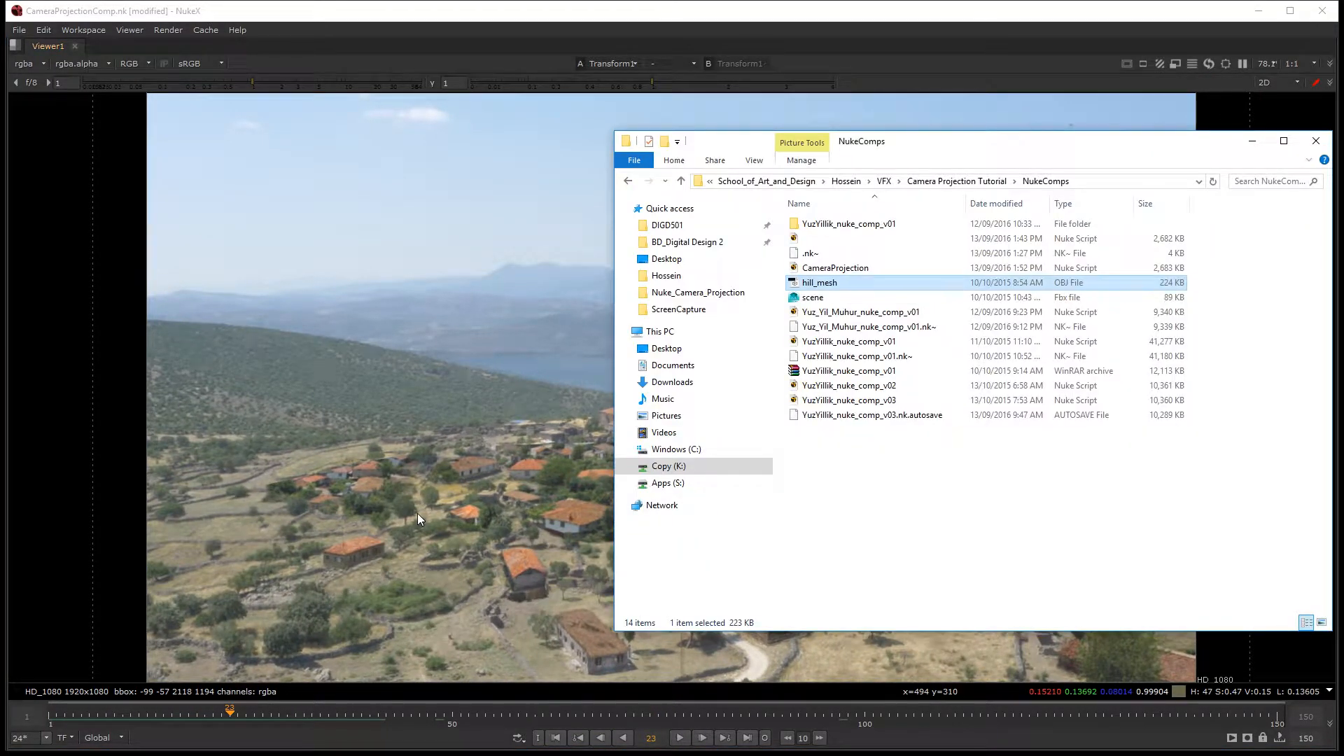
double_click(893, 225)
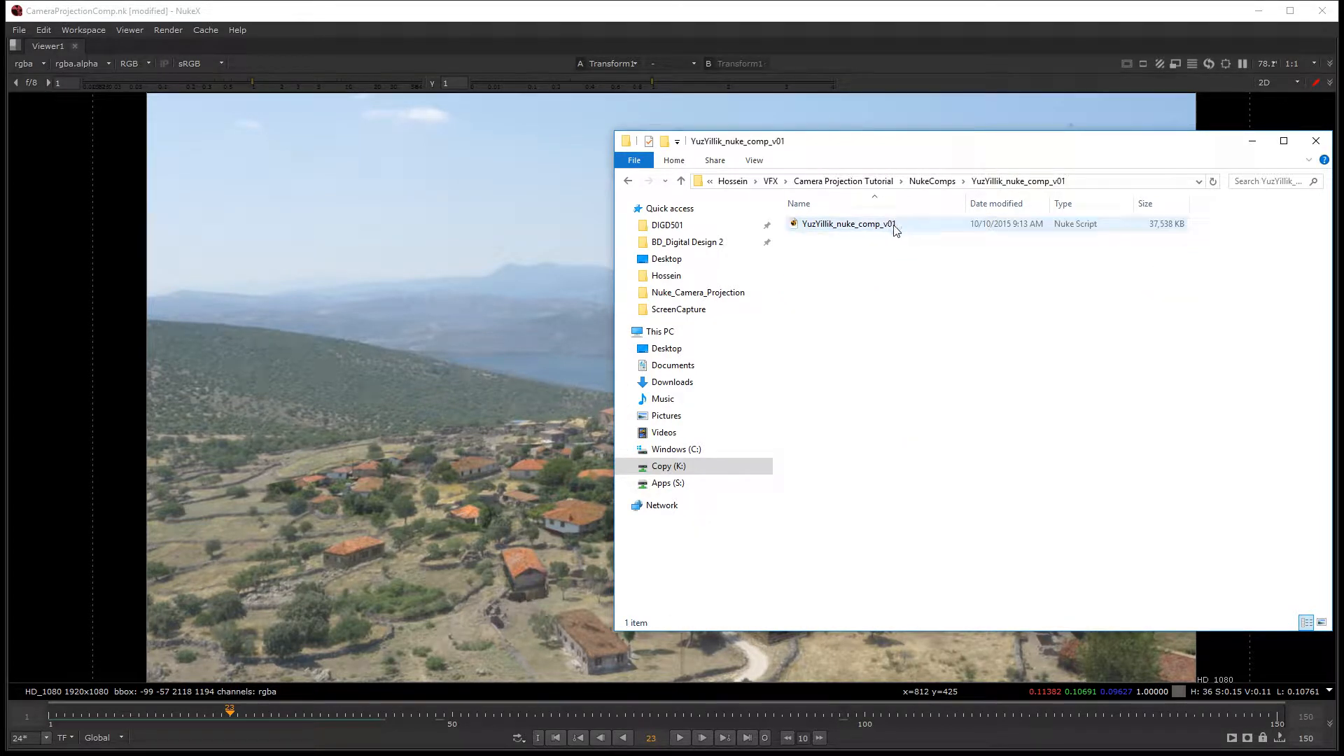
left_click(934, 182)
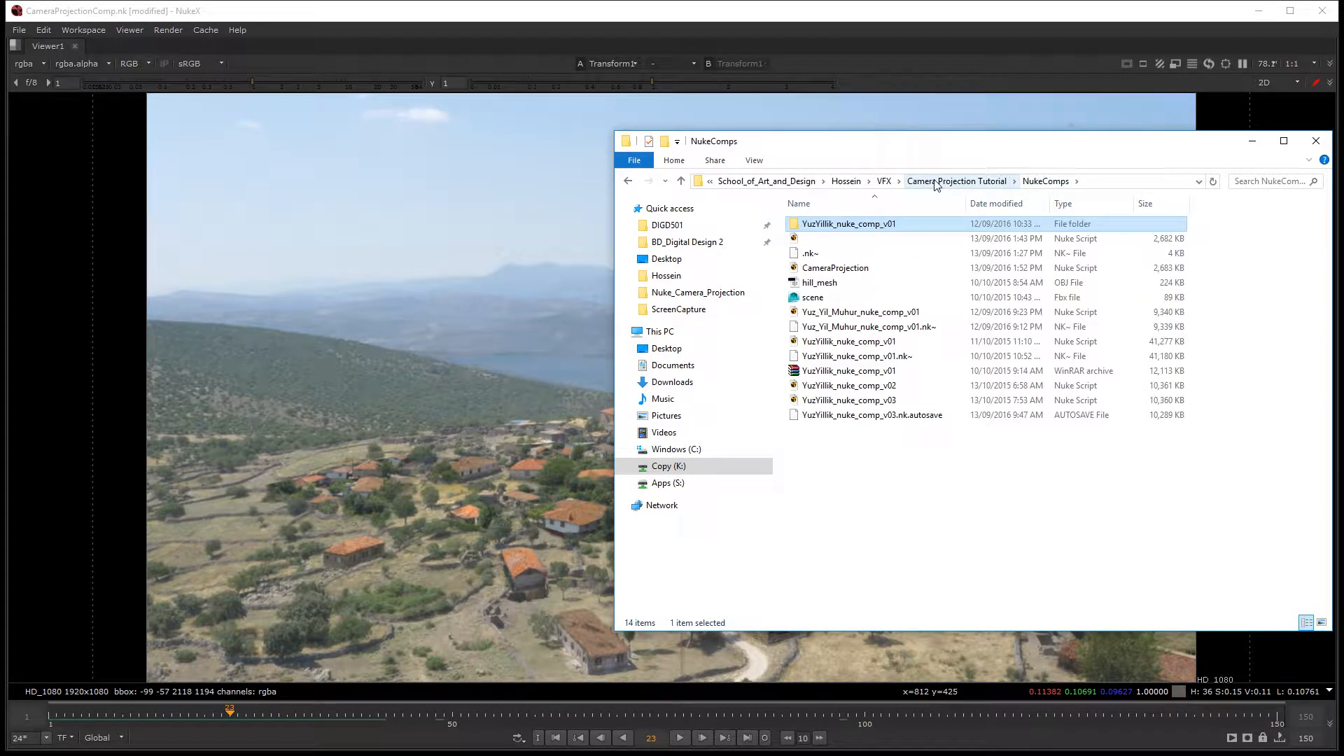
left_click(910, 401)
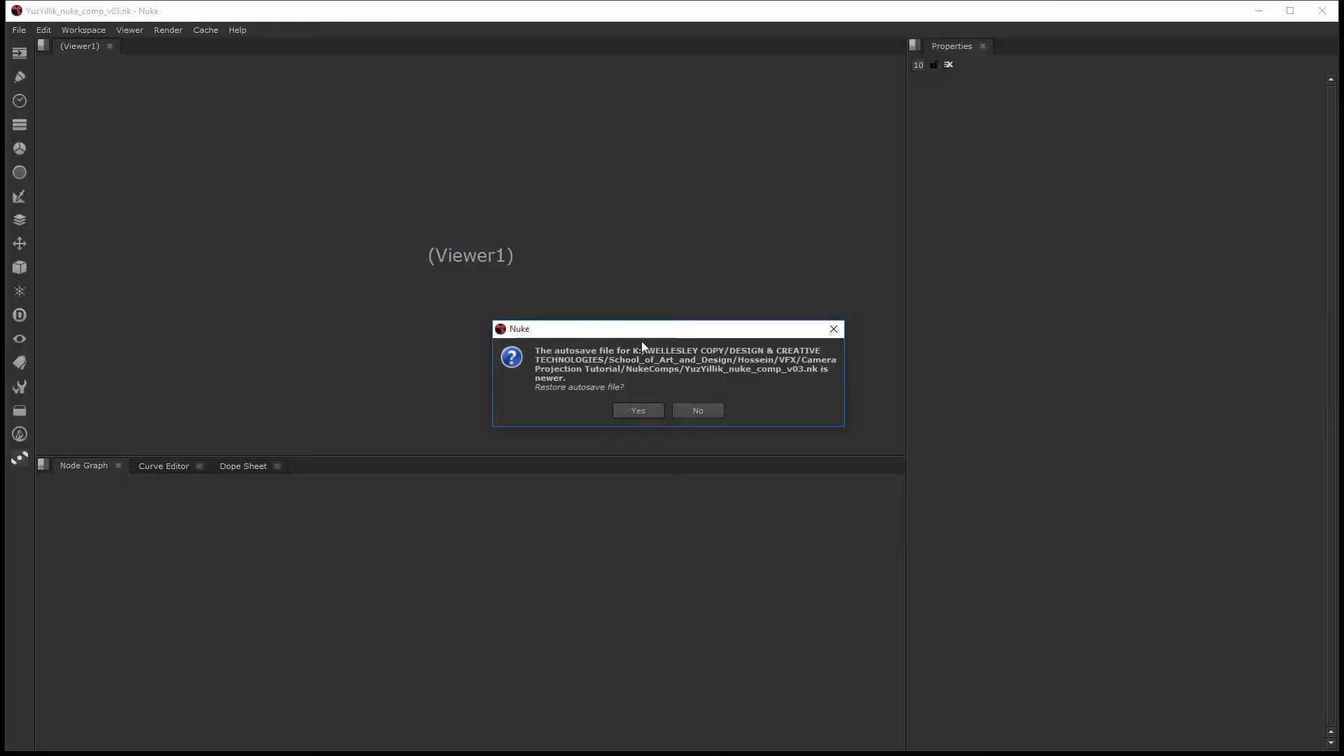
left_click(690, 411)
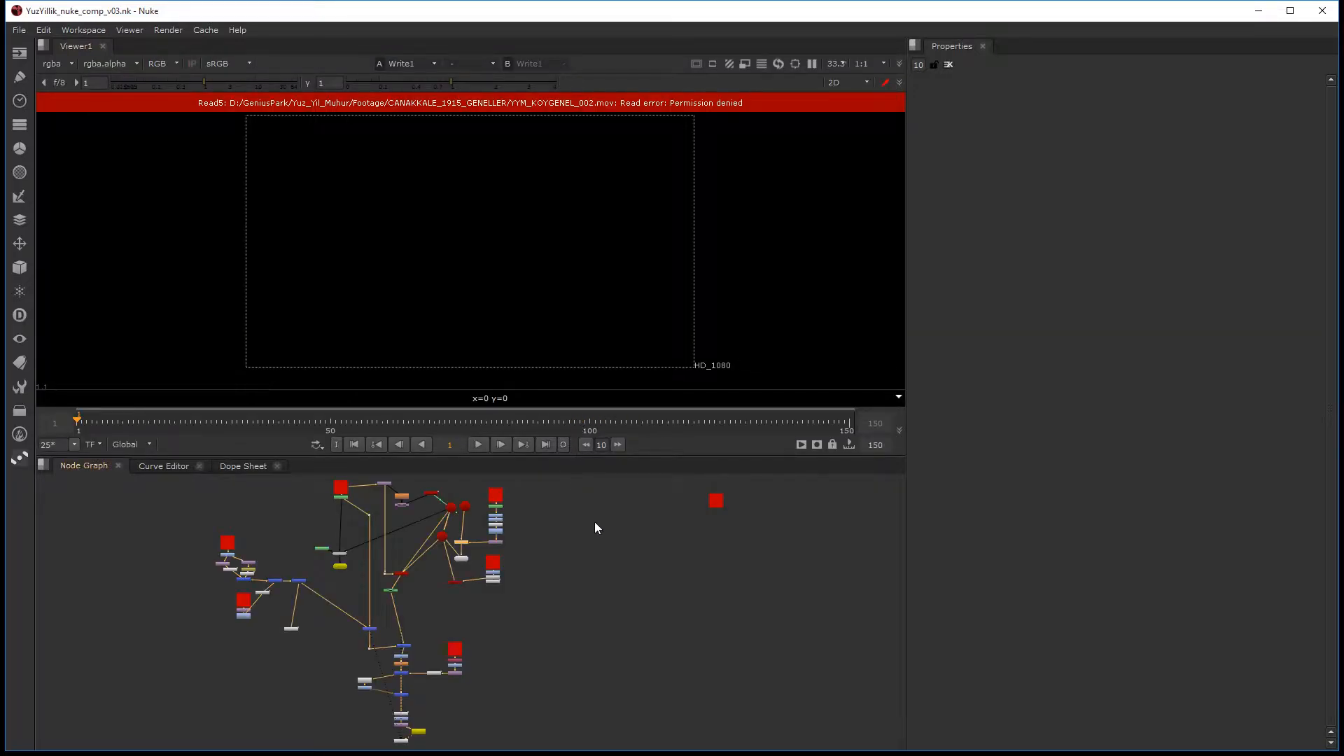
- Maximize the node graph and line up Camera3, Project3D1 and ReadGeo1 in a column between Scene2 and the Read1 branch
right_click(644, 532)
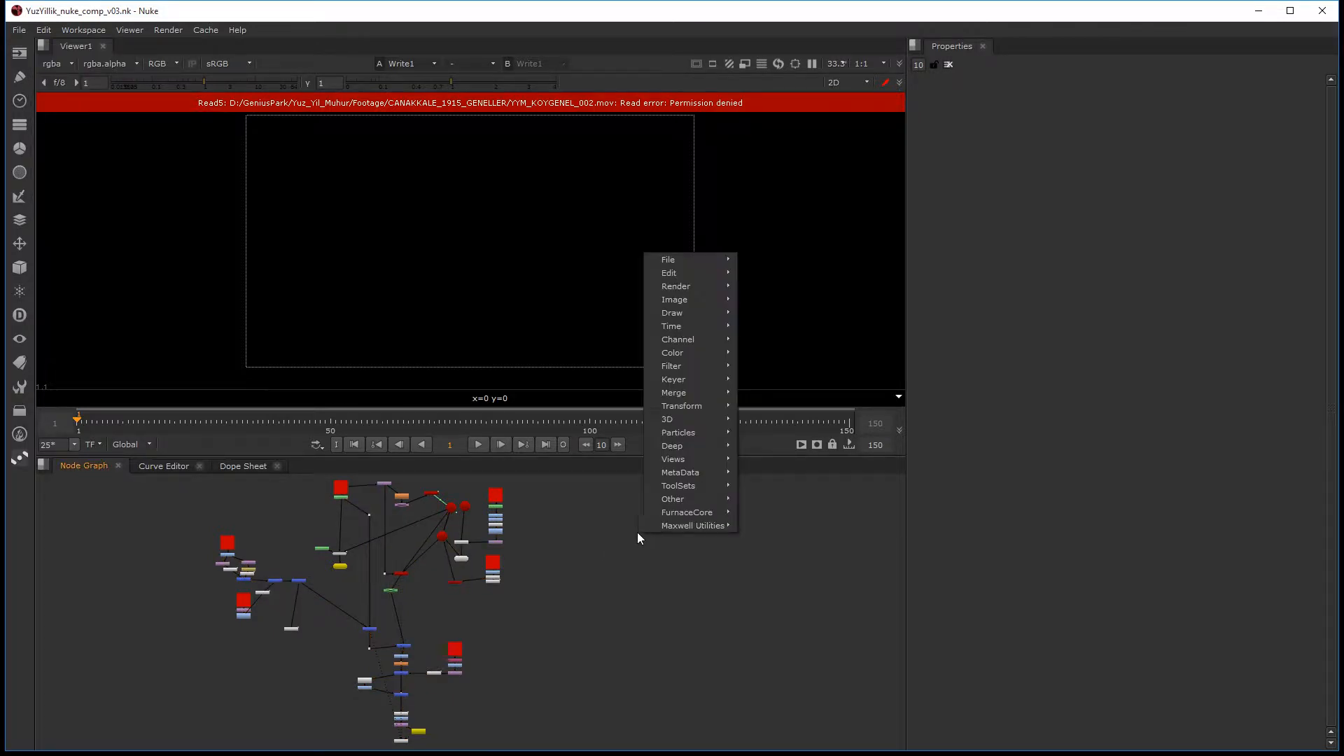
left_click(604, 550)
key("space")
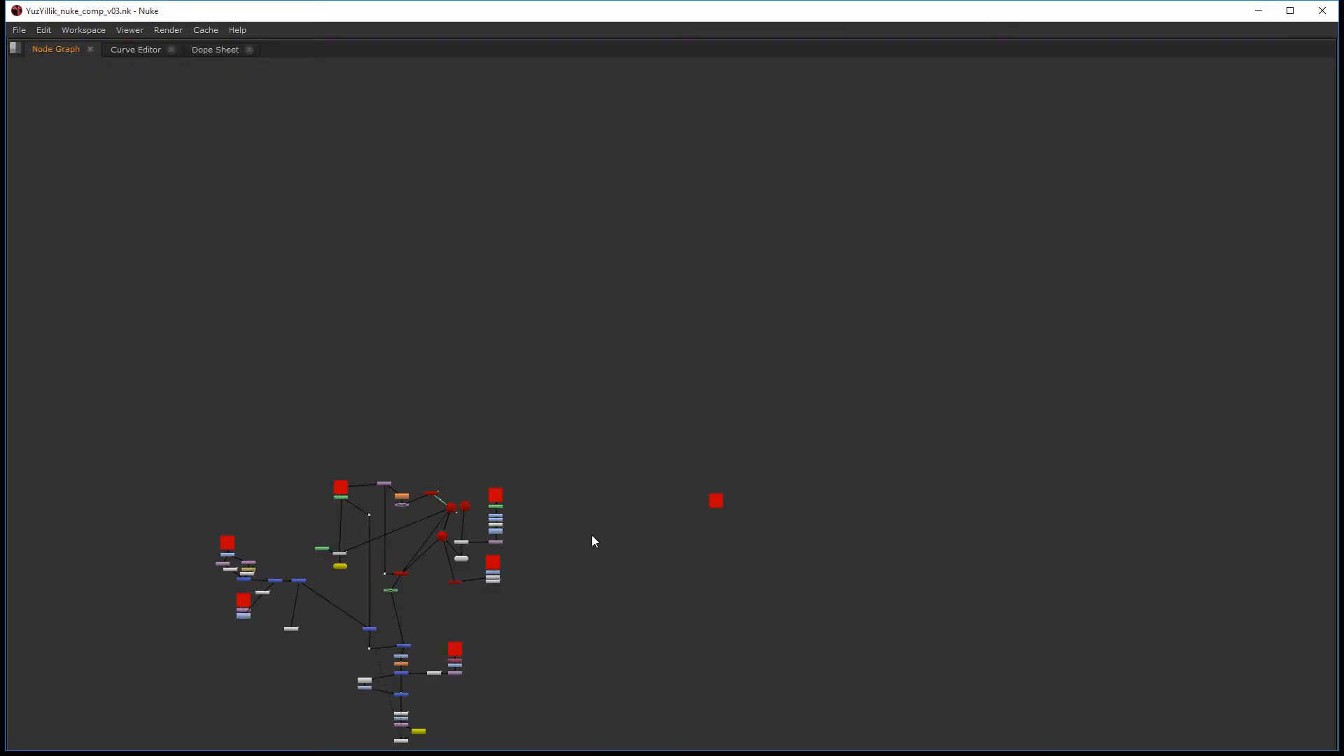
scroll(708, 468, "up", 8)
middle_click_drag(411, 504, 785, 500)
scroll(784, 499, "up", 4)
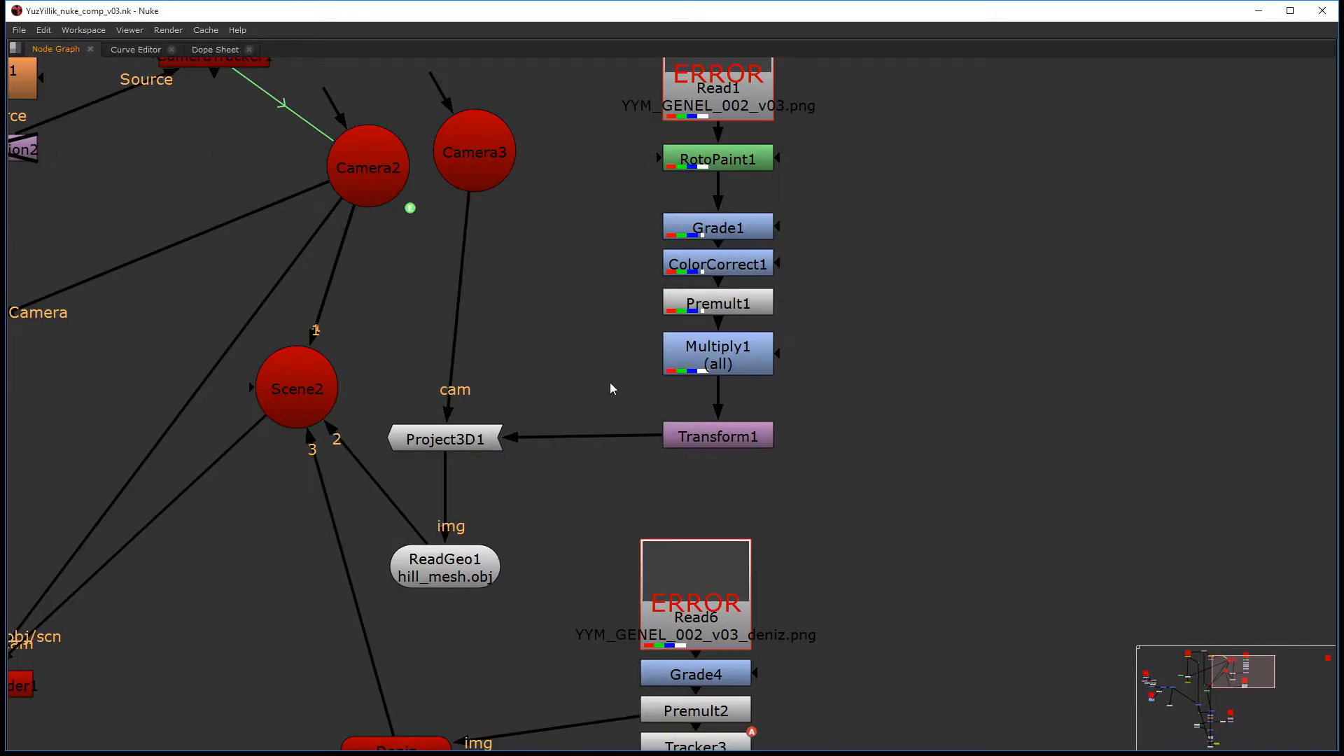
scroll(610, 382, "down", 3)
middle_click_drag(610, 382, 793, 522)
left_click(693, 558)
left_click_drag(693, 560, 741, 504)
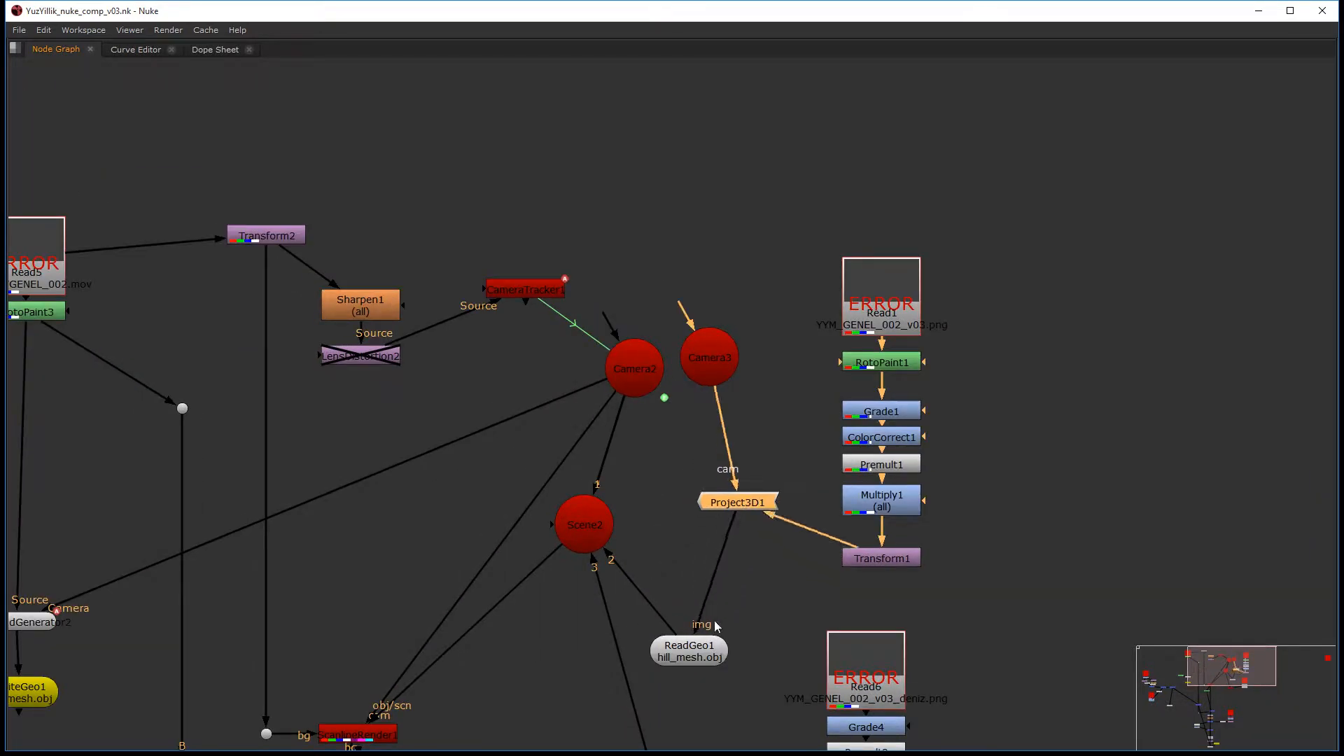
left_click_drag(693, 648, 721, 545)
left_click_drag(719, 364, 739, 374)
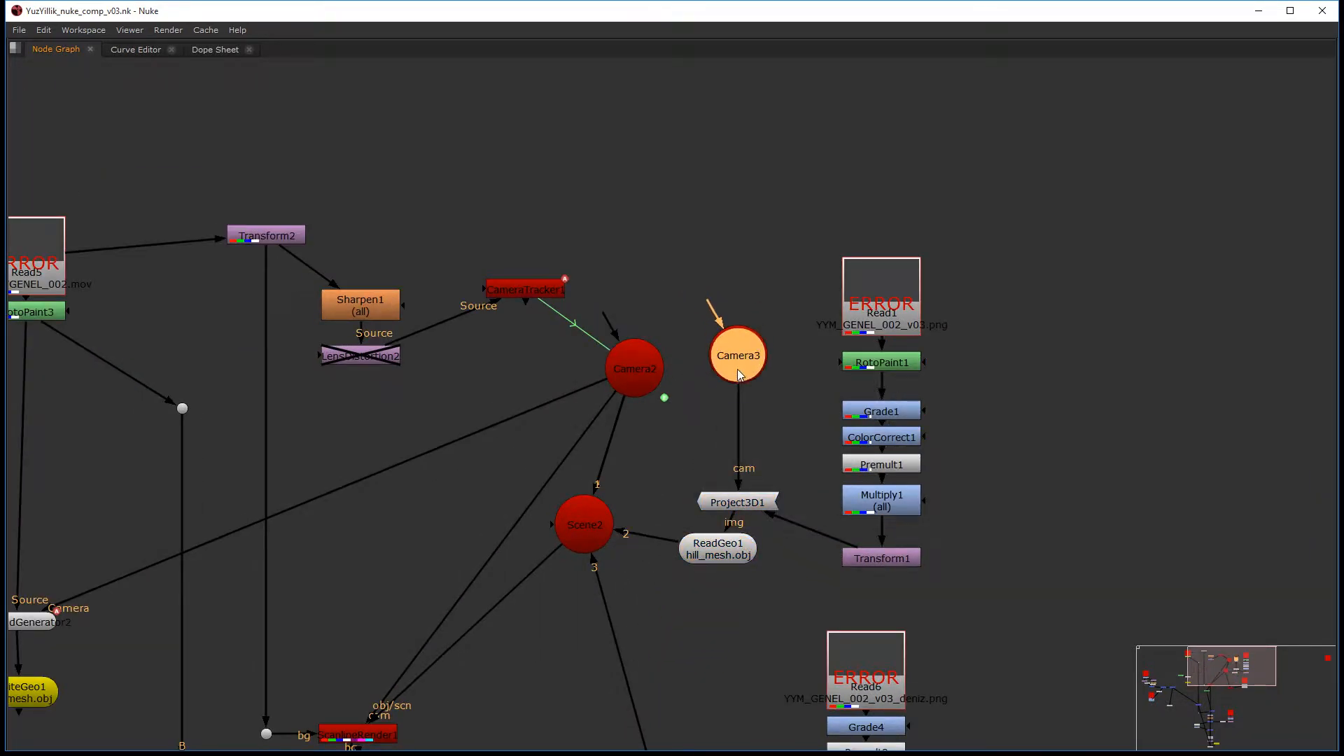
- Move Camera2 above Scene2, shift the Deniz card toward its Read6 branch and select the card with that branch
left_click_drag(604, 383, 535, 424)
scroll(489, 405, "down", 3)
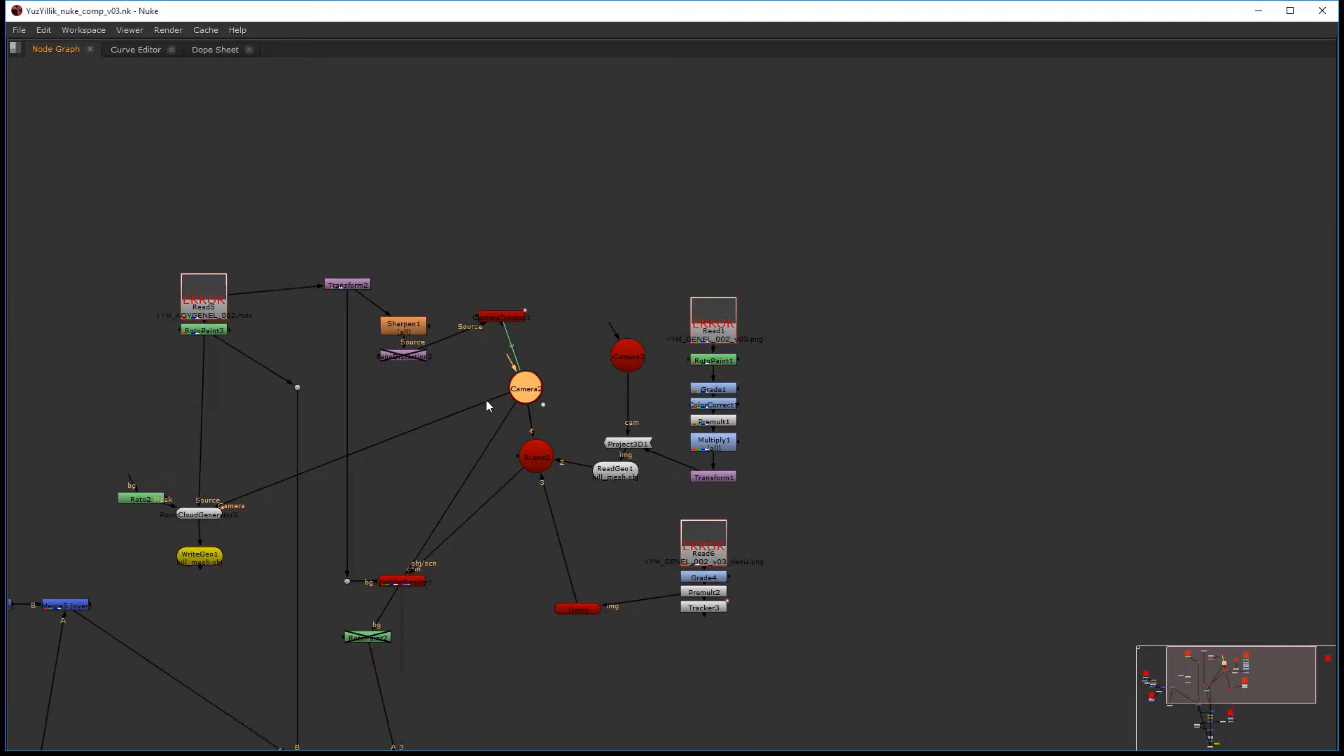
scroll(630, 526, "up", 3)
left_click_drag(638, 641, 675, 635)
left_click_drag(937, 471, 553, 674)
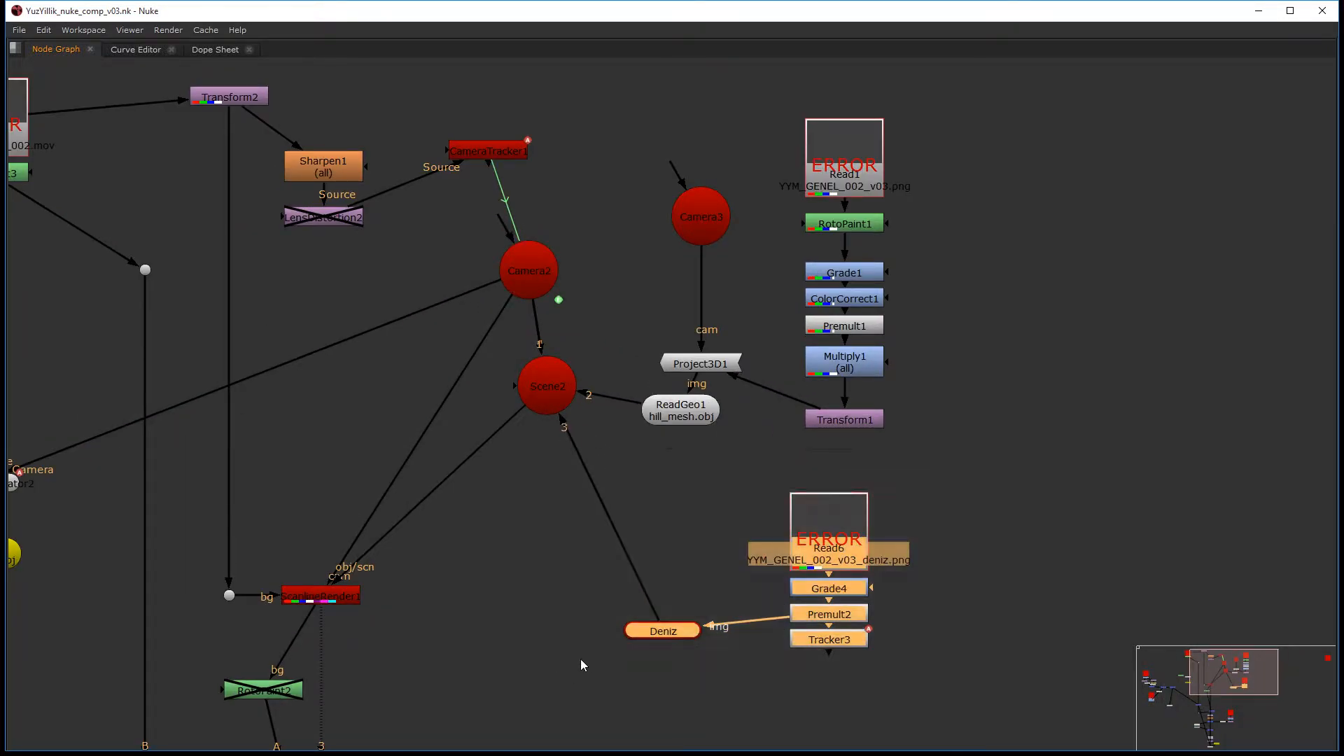
- Examine how the Read5 footage feeds the camera tracker, point cloud generator, projection scene and ScanlineRender
middle_click_drag(401, 576, 736, 619)
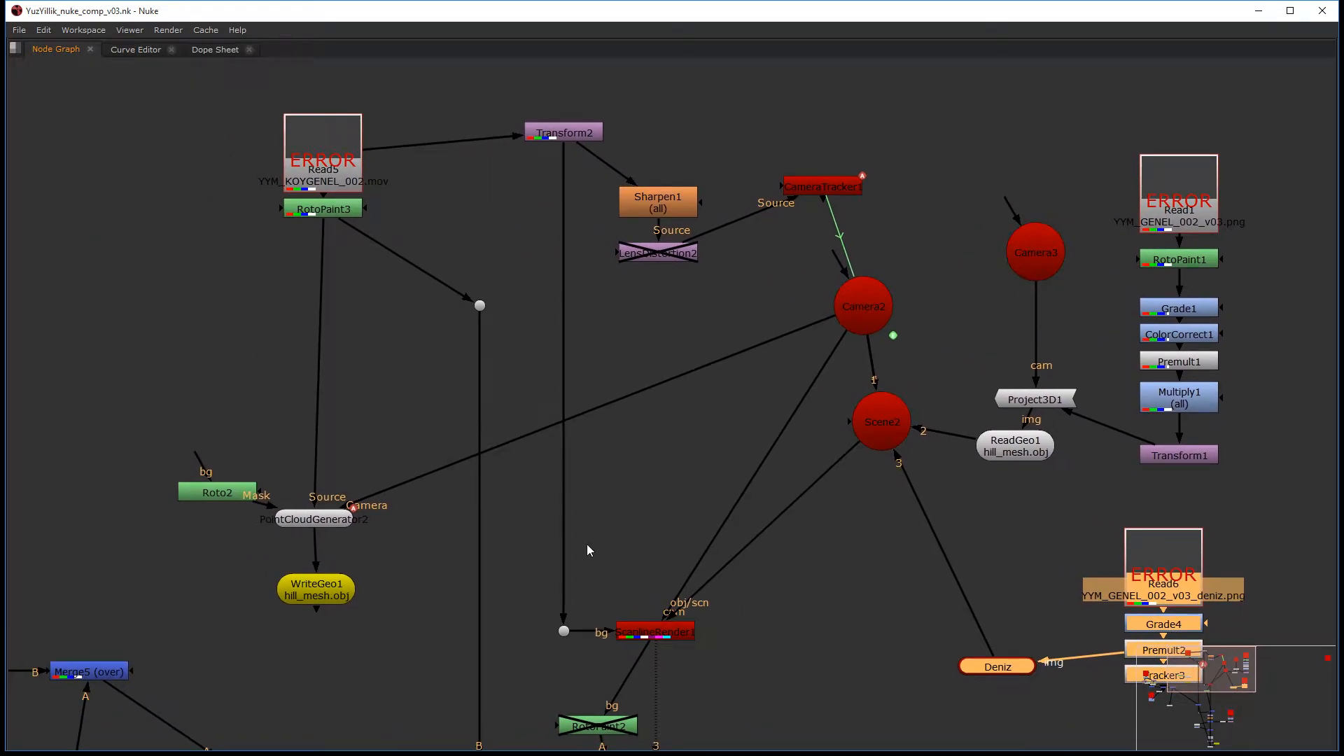
scroll(530, 551, "down", 2)
scroll(435, 455, "up", 2)
scroll(435, 455, "up", 1)
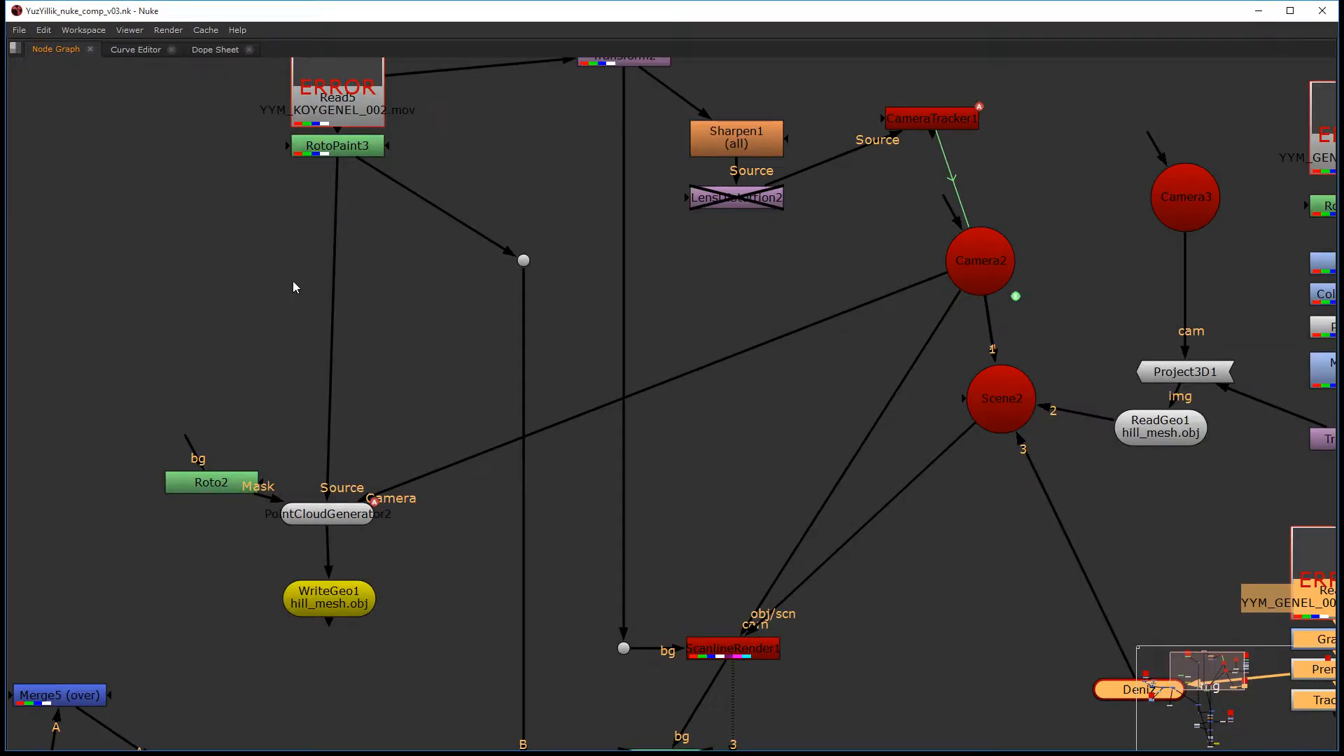
middle_click_drag(392, 235, 376, 305)
middle_click_drag(424, 378, 411, 386)
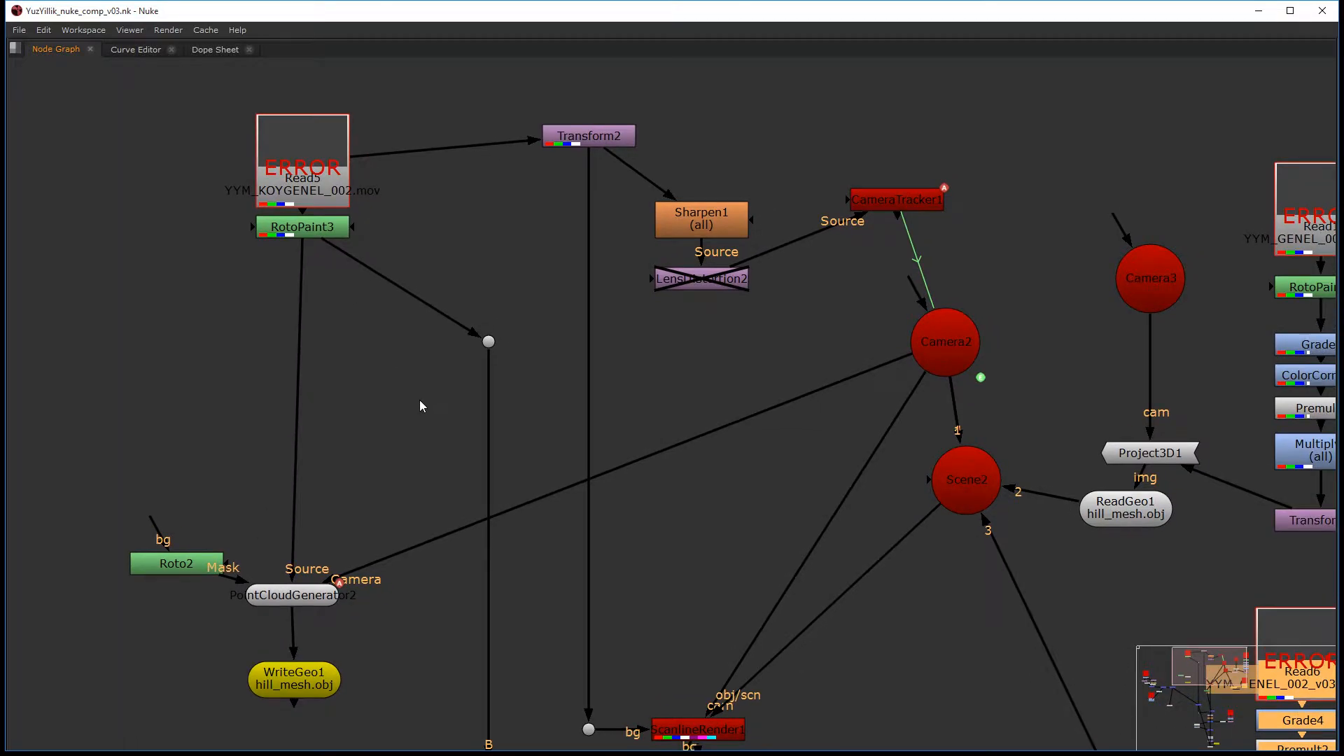
scroll(415, 397, "down", 2)
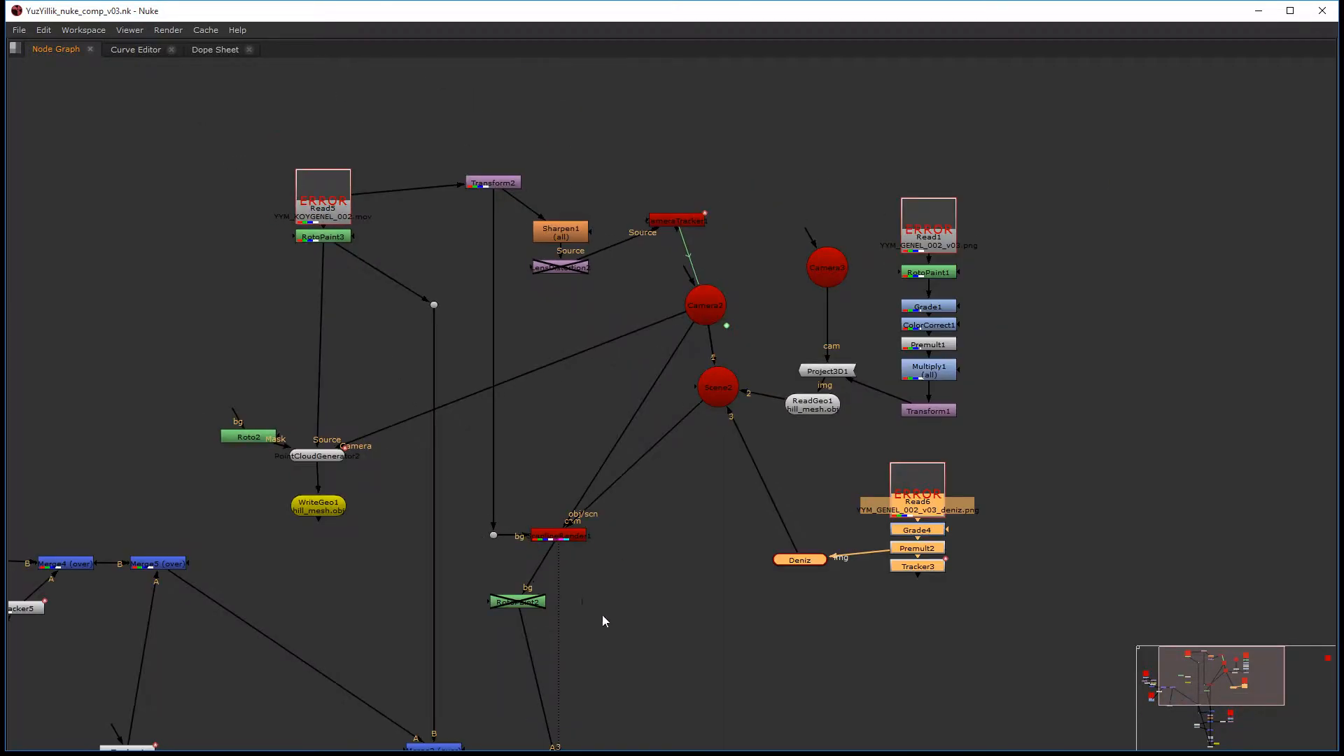
- Examine how the smoke and kusler bird branches, god rays and flare are merged down to the Write and Viewer nodes
middle_click_drag(616, 586, 656, 452)
middle_click_drag(660, 599, 595, 414)
scroll(732, 551, "up", 3)
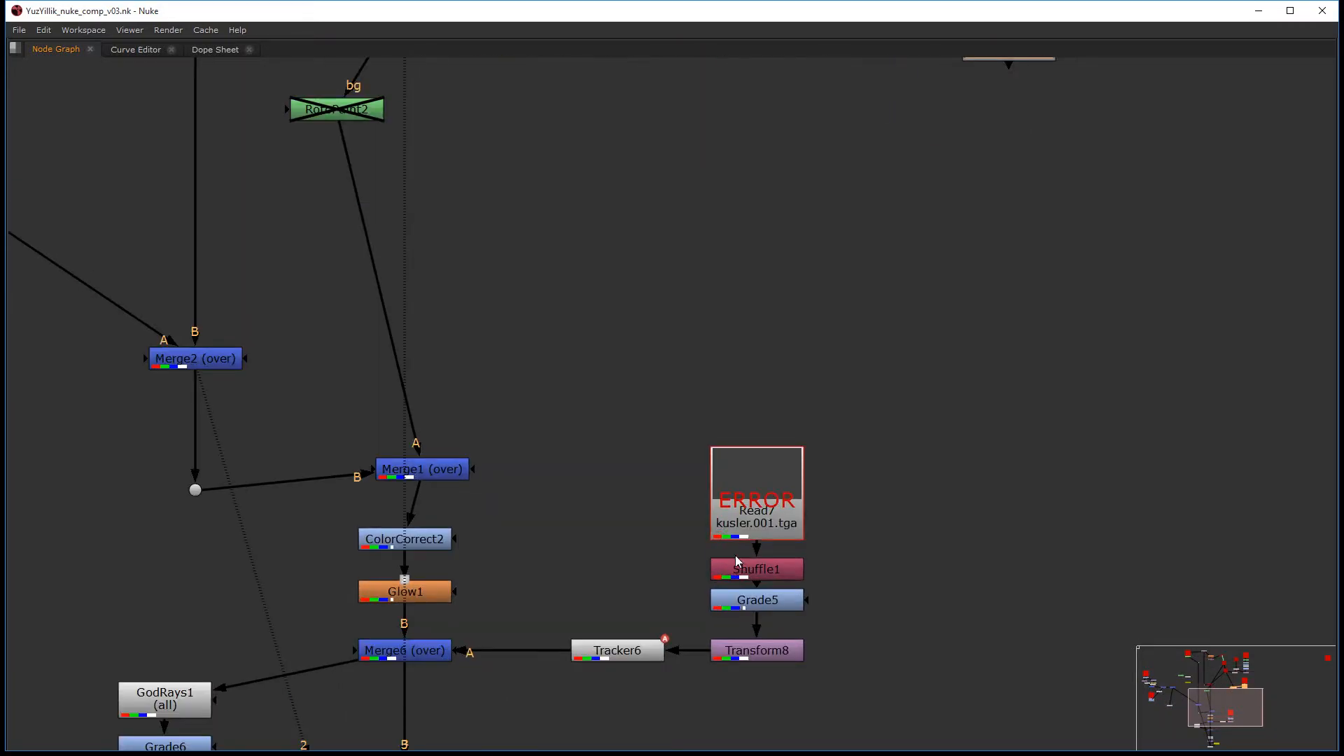
scroll(505, 508, "down", 3)
middle_click_drag(364, 482, 738, 546)
scroll(294, 280, "up", 3)
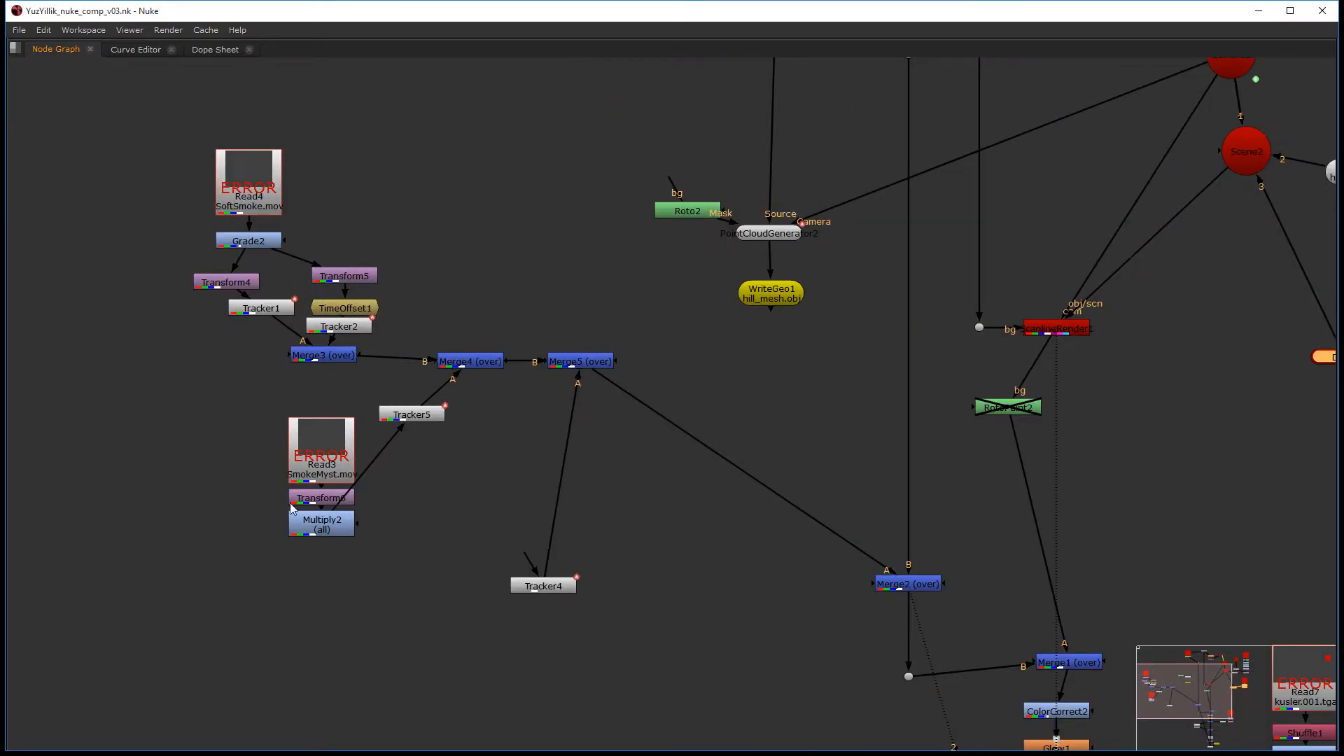
middle_click_drag(619, 548, 218, 373)
middle_click_drag(827, 676, 721, 514)
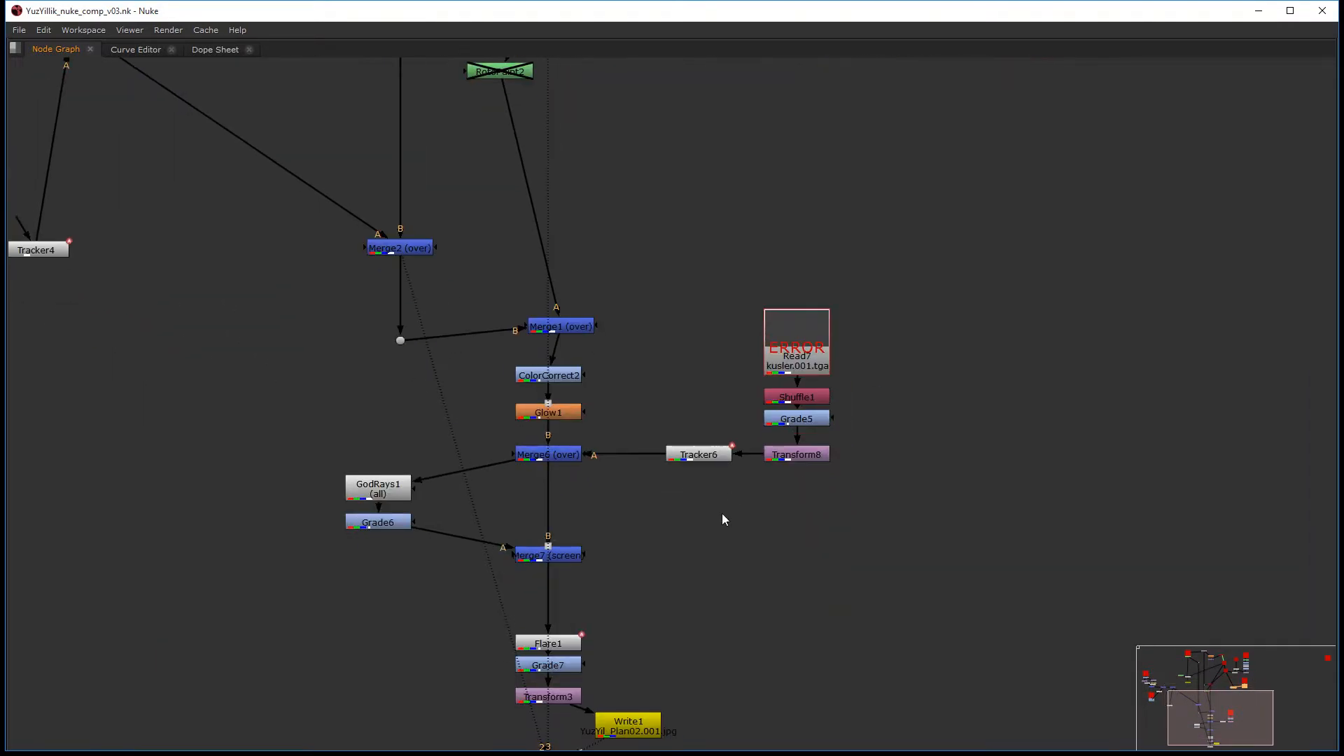
middle_click_drag(671, 577, 680, 513)
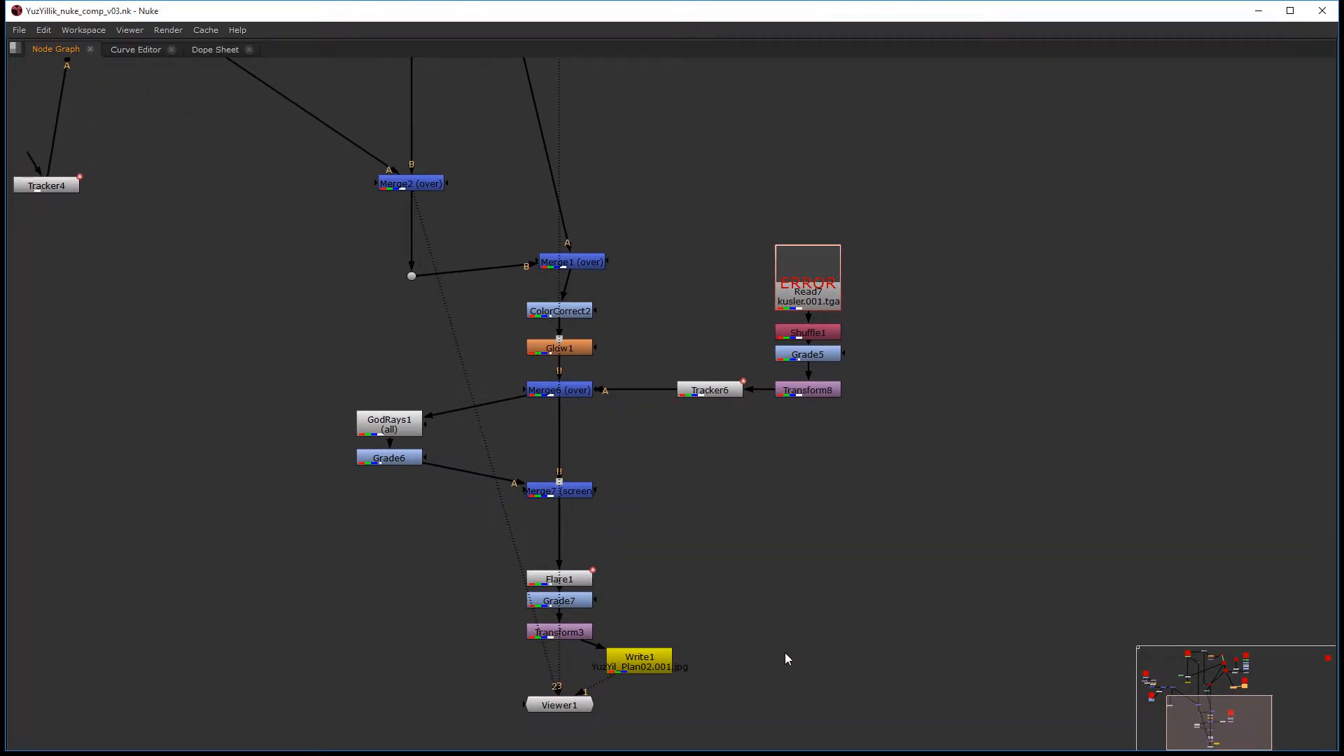
- Switch back to the CameraProjectionComp script and restore its full pane layout with the projection nodes in view
key("alt+Tab")
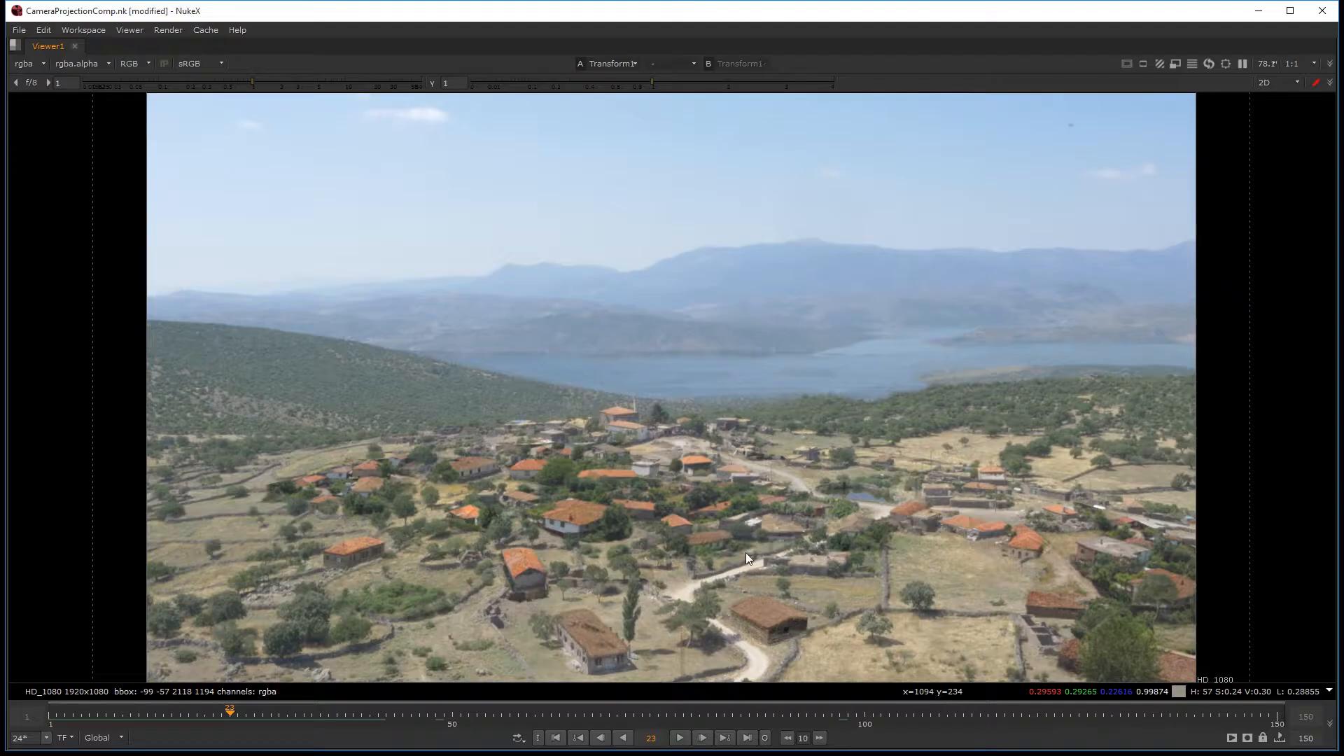
key("space")
middle_click_drag(602, 528, 641, 574)
scroll(640, 573, "down", 1)
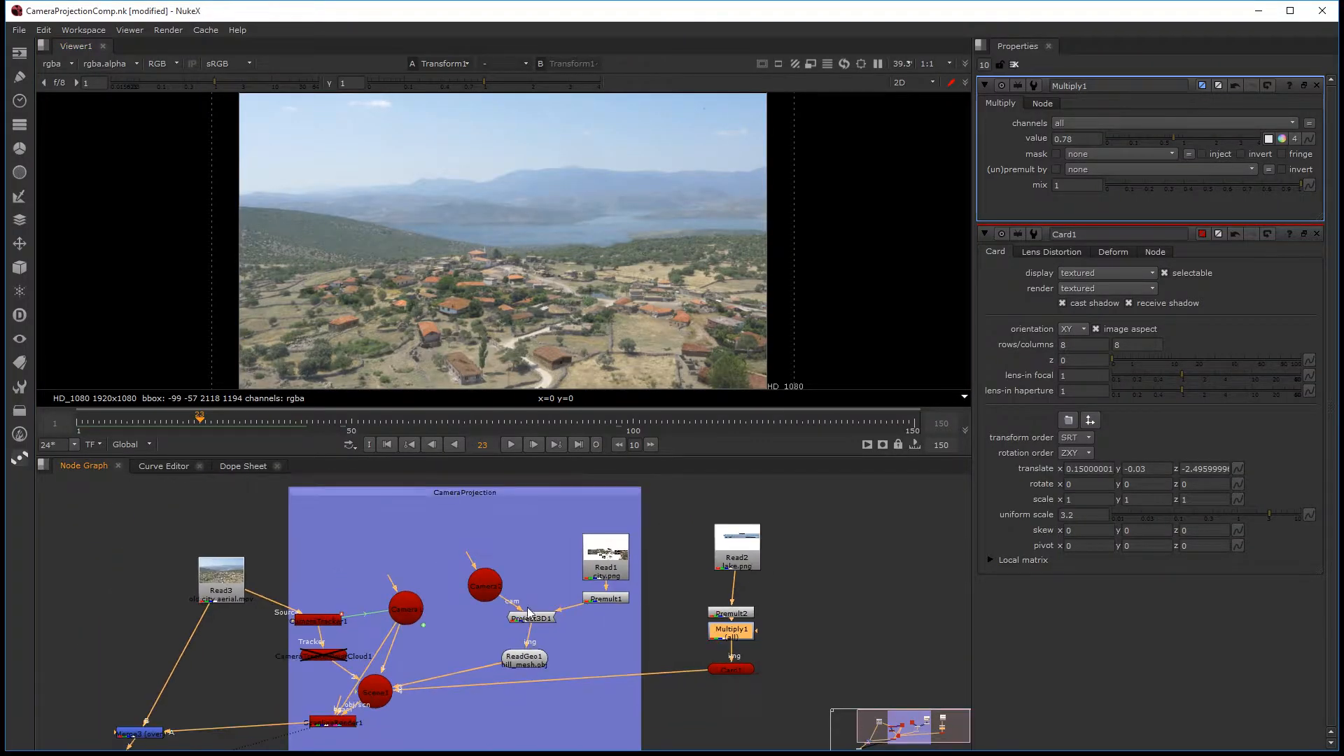
middle_click_drag(507, 619, 592, 600)
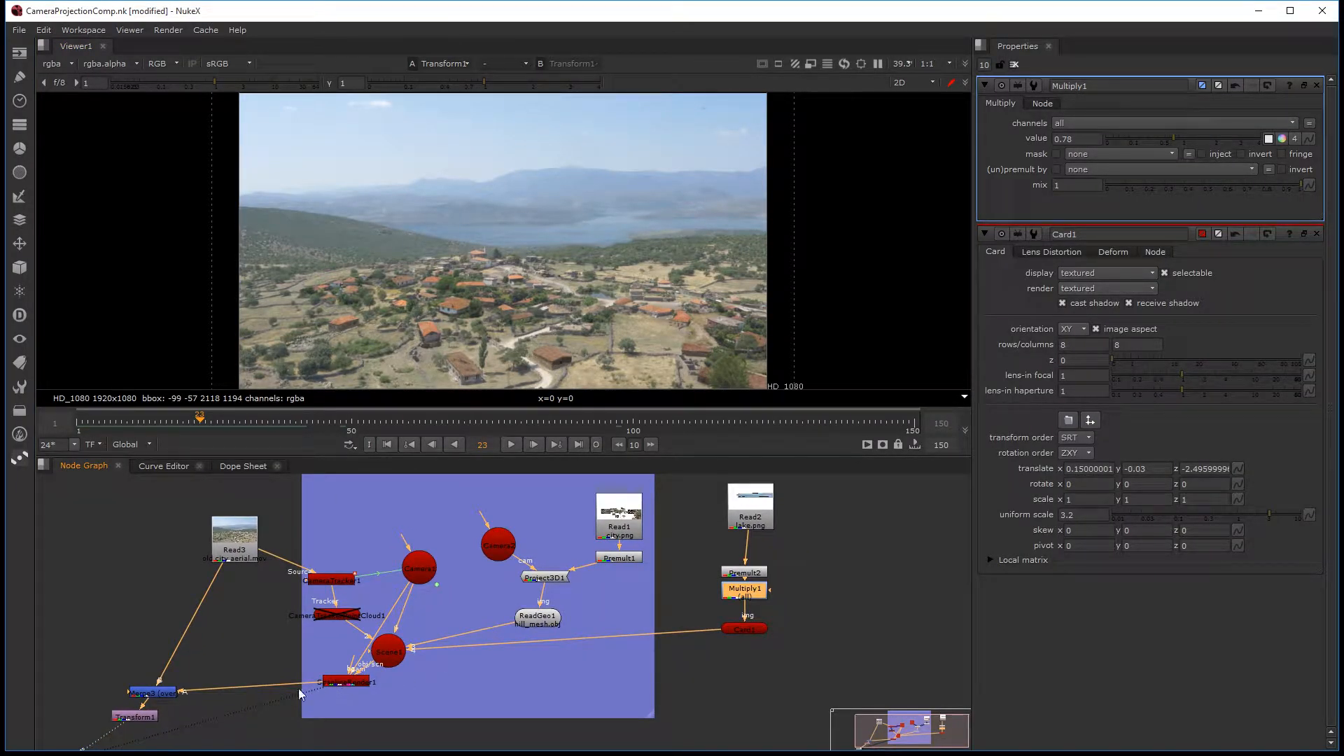
- Read the kusler.###.tga 1-250 bird sequence from the Birds folder into the comp as a new, unconnected node
left_click(304, 750)
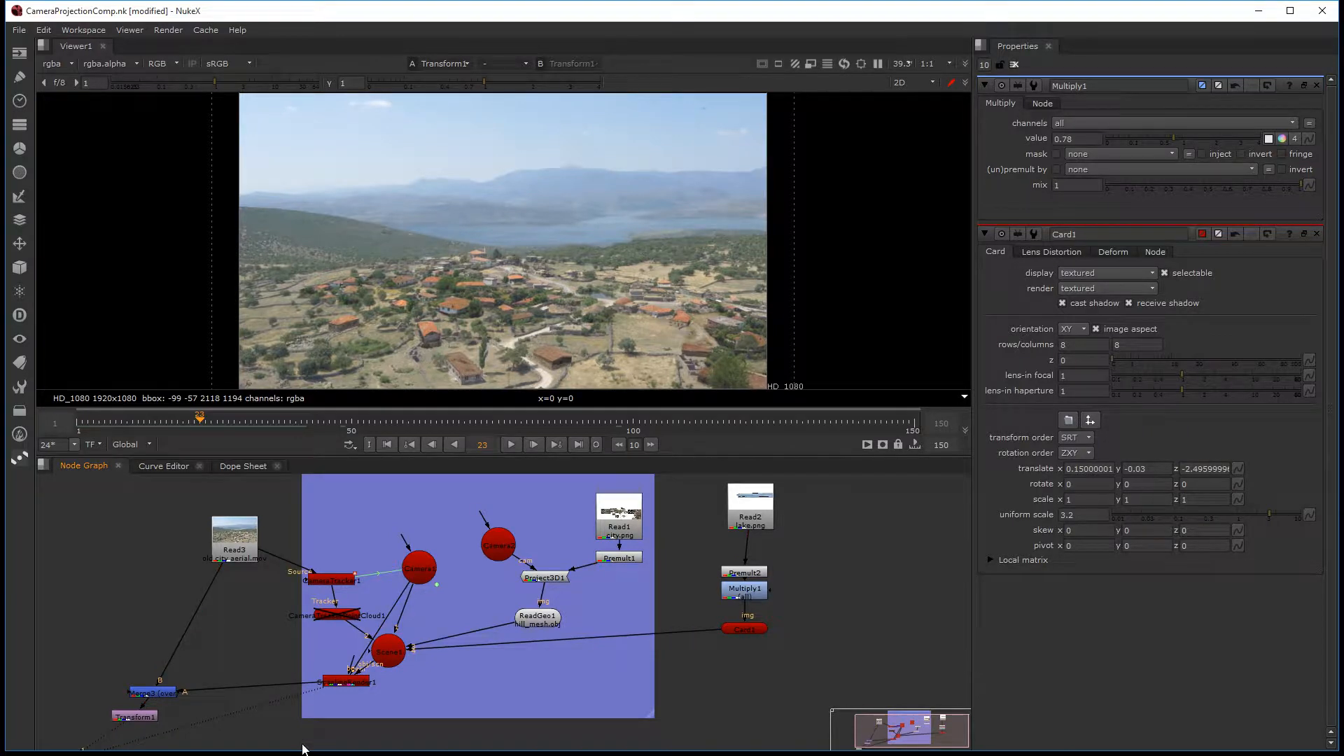
key("r")
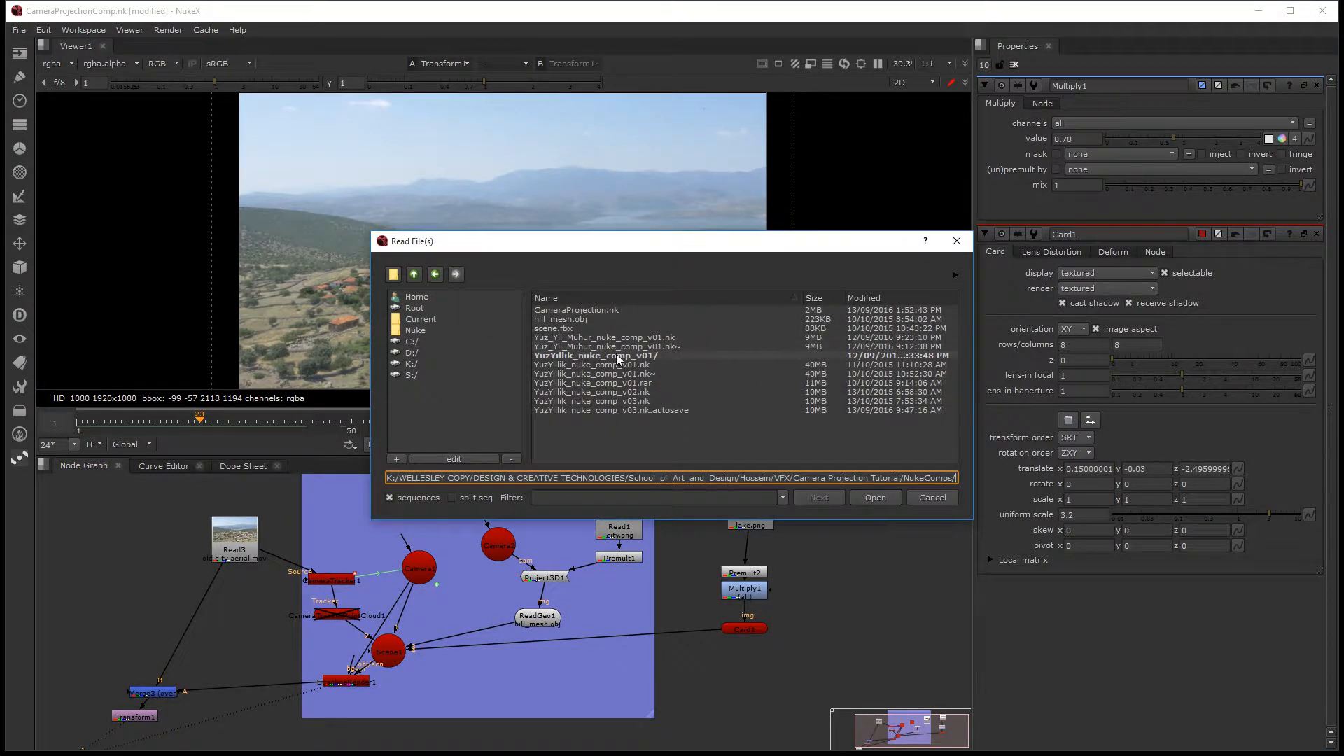
left_click(414, 274)
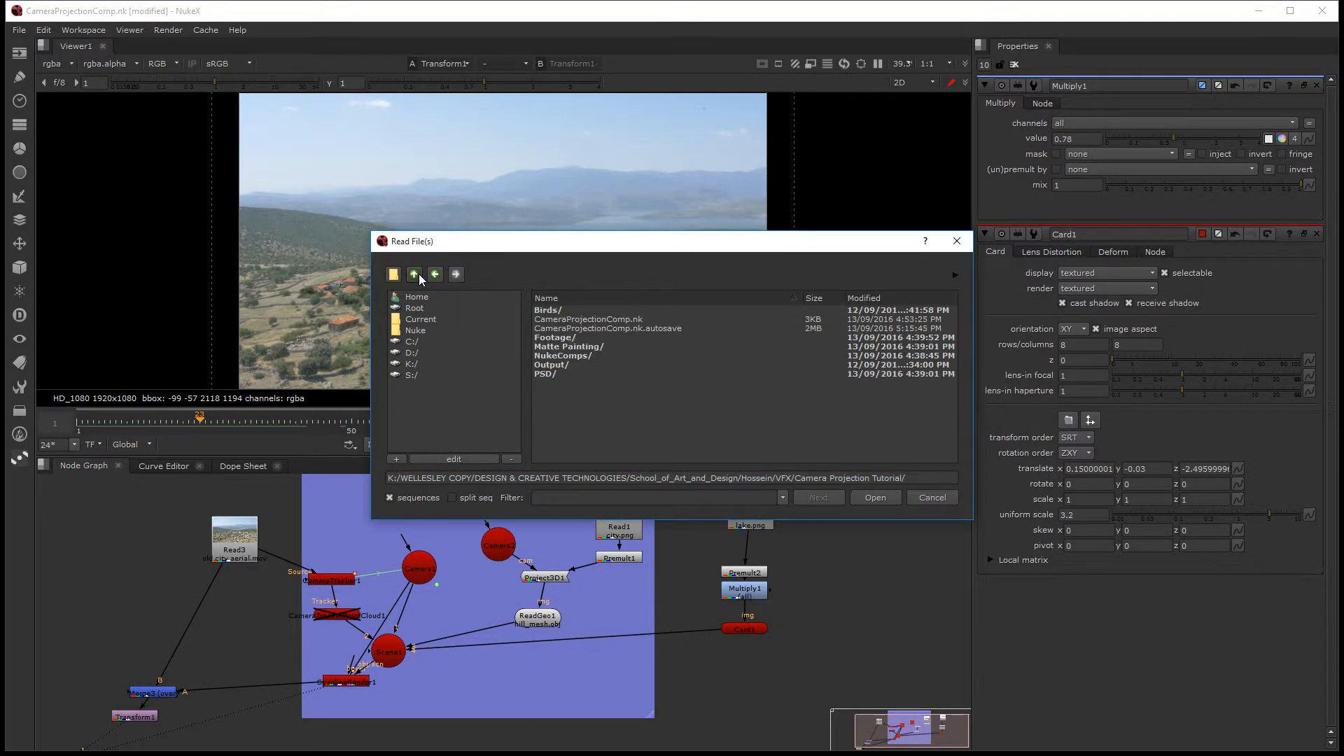
double_click(556, 312)
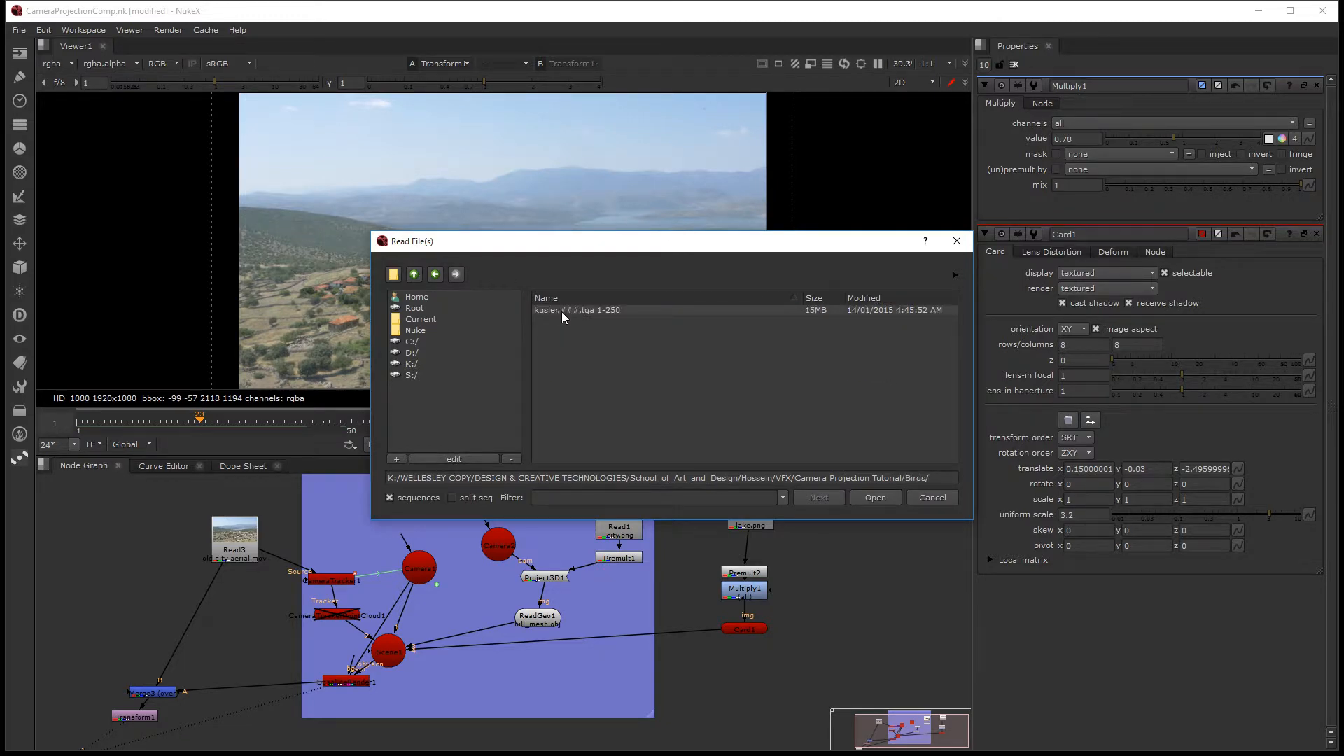
double_click(560, 310)
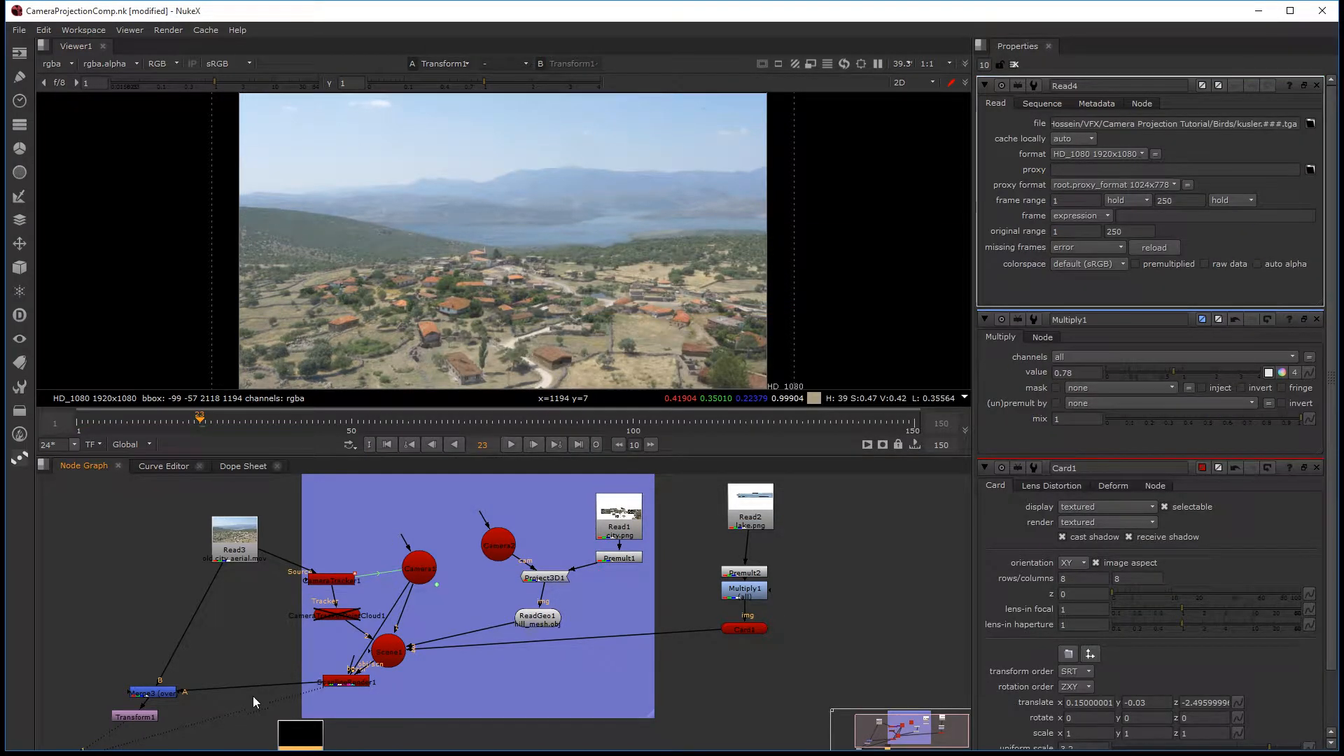
- Move the bird sequence's Read4 node next to the Read3 aerial footage, outside the CameraProjection backdrop
middle_click_drag(253, 695, 384, 644)
scroll(358, 627, "down", 3)
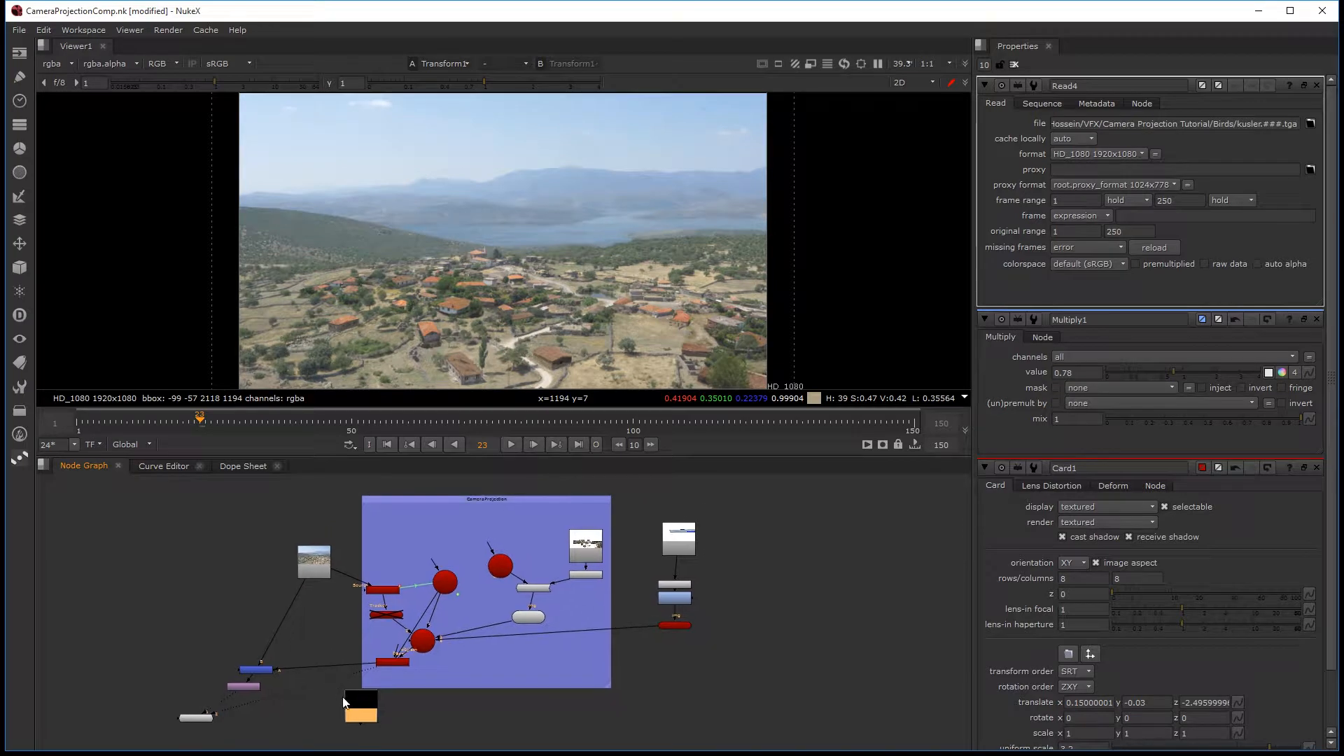
left_click_drag(389, 697, 172, 576)
scroll(203, 608, "up", 3)
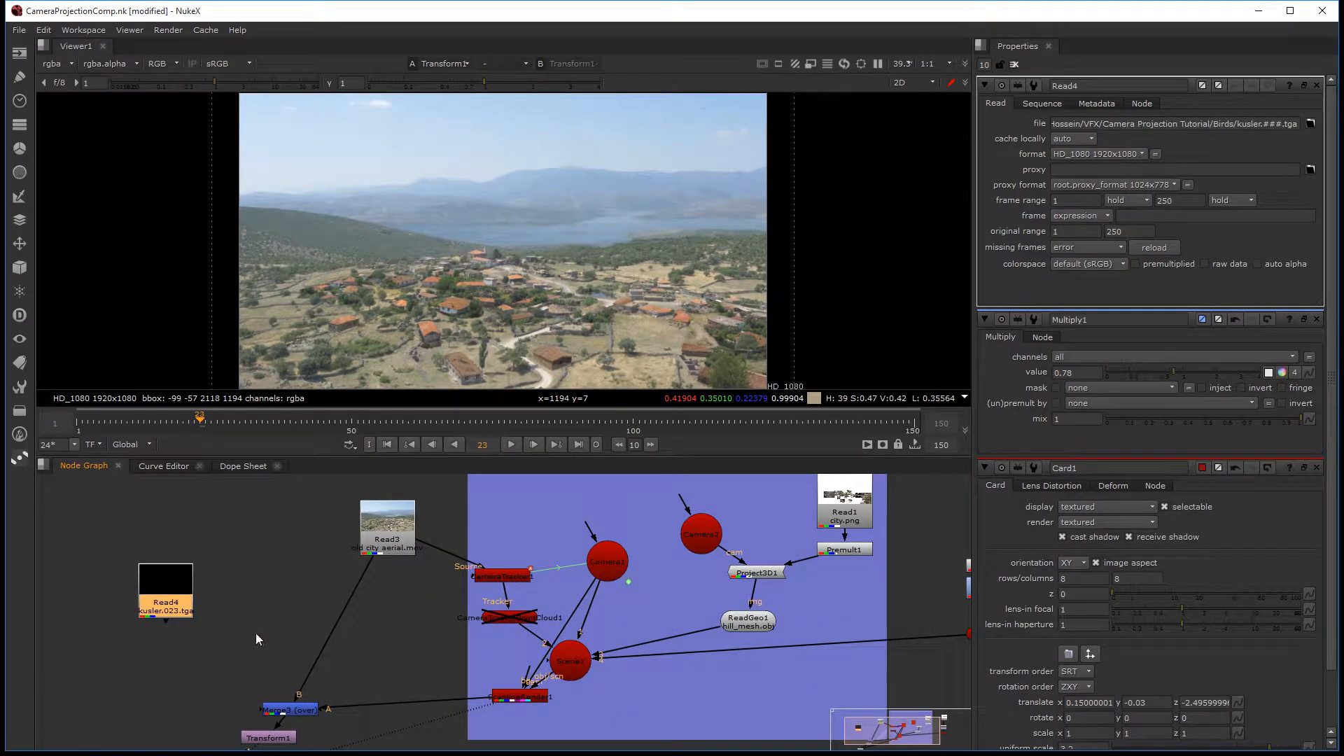
- Merge the bird sequence over the output of Transform1 with an over Merge node and make room above Viewer1
middle_click_drag(264, 633, 326, 556)
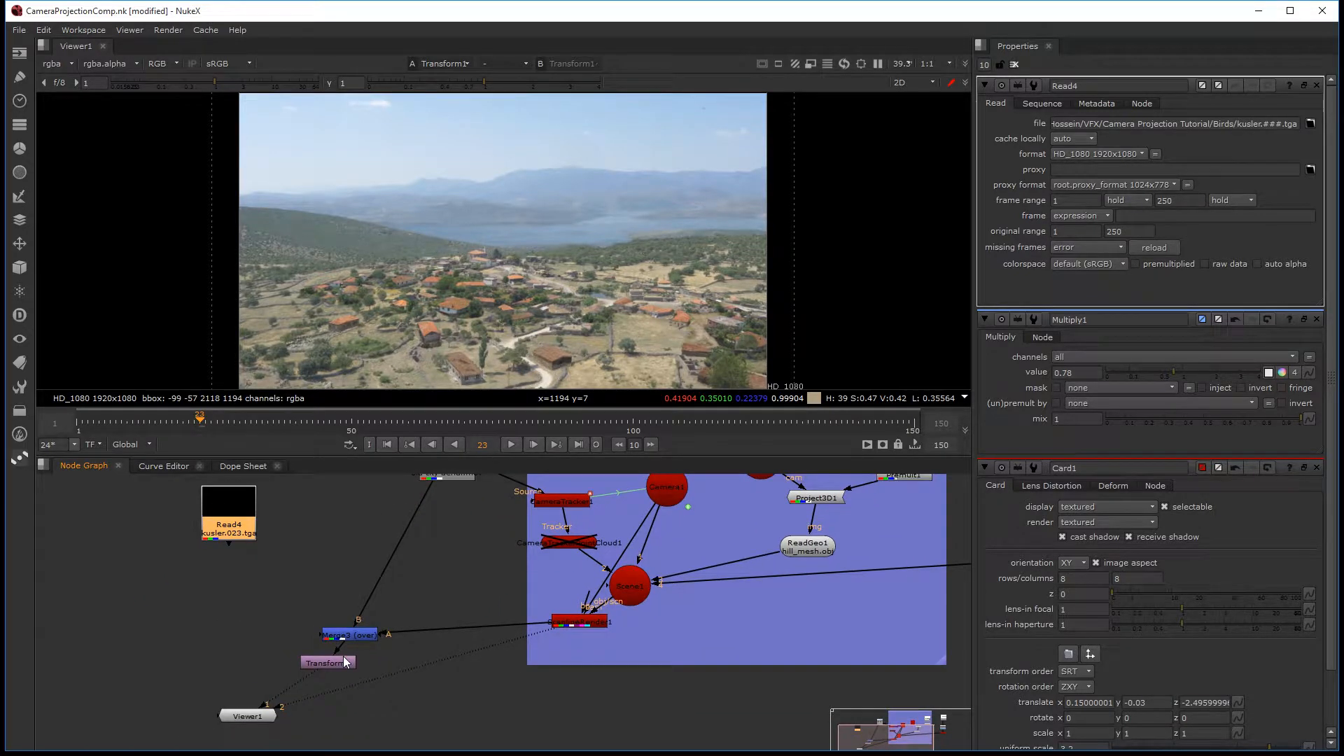
left_click(345, 657)
left_click_drag(244, 519, 238, 541)
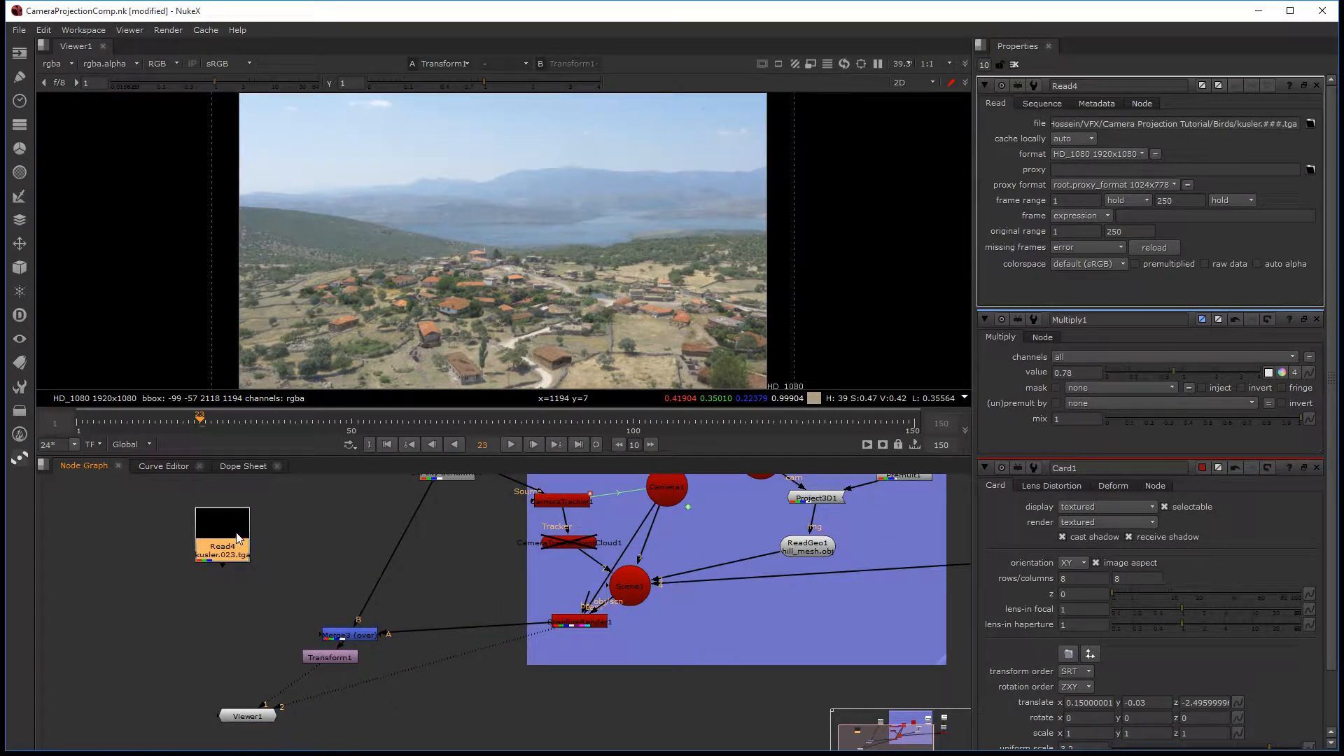
key("m")
left_click_drag(290, 678, 335, 744)
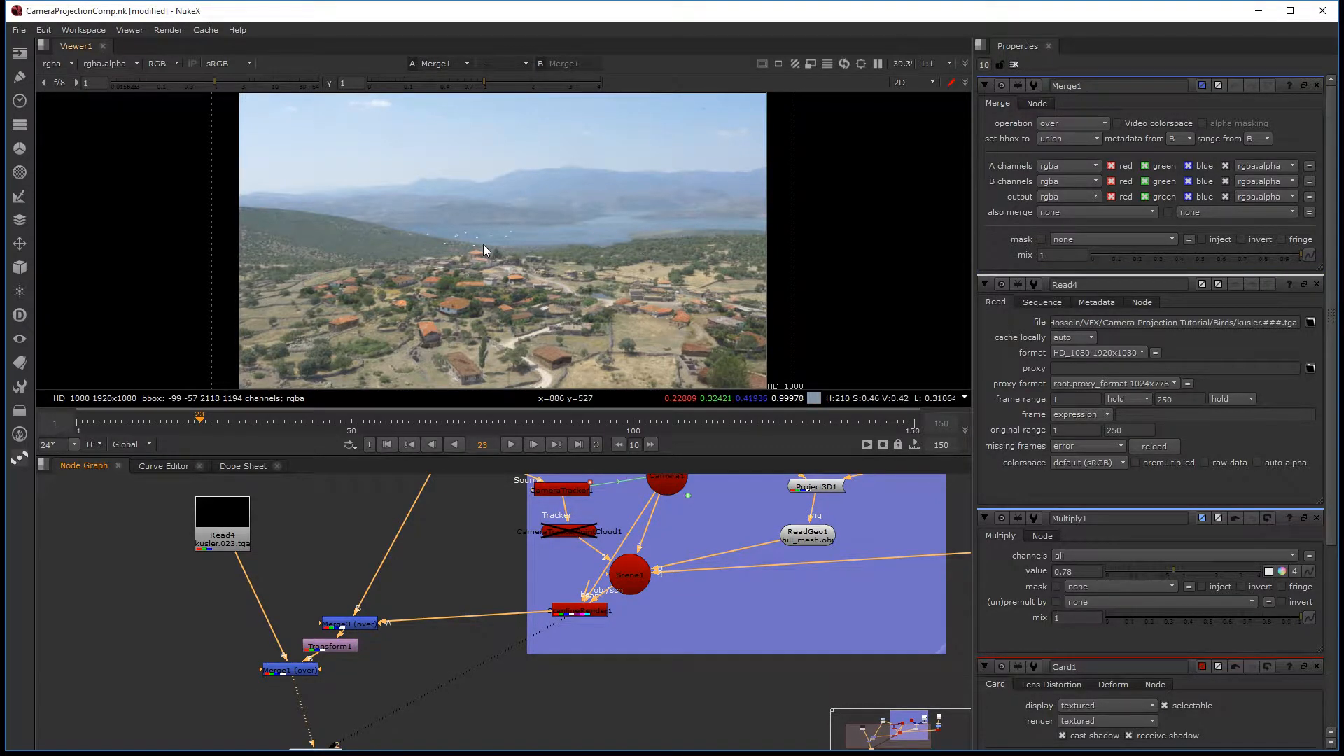
- Check the birds over the lake in the enlarged viewer and scrub the timeline to frame 70
key("space")
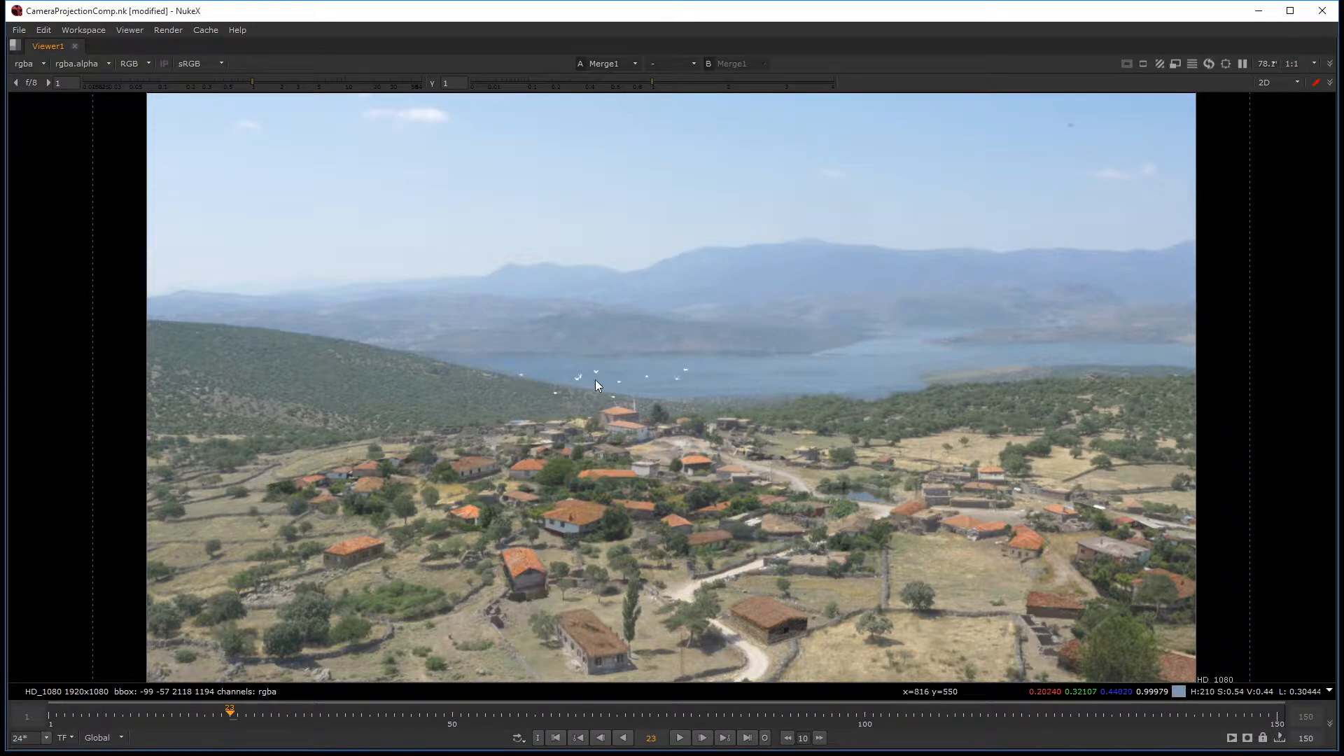
key("space")
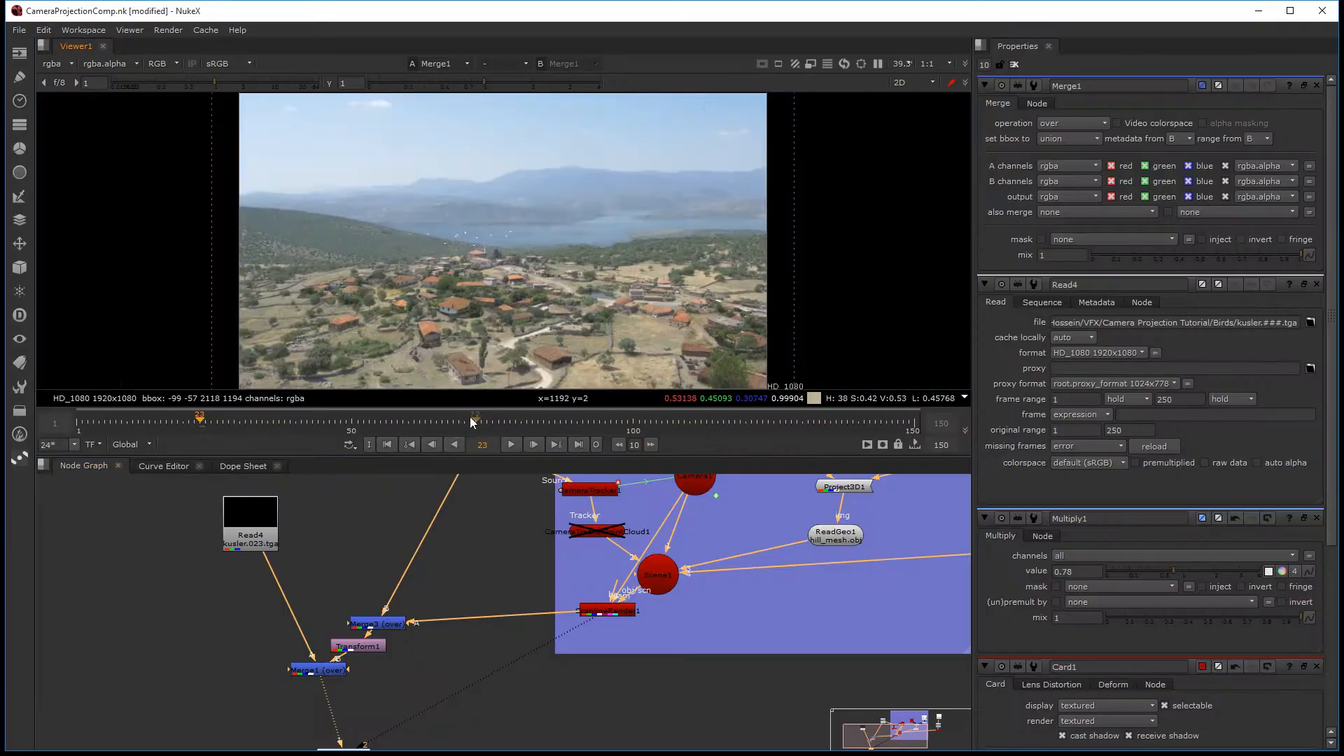
left_click_drag(319, 421, 463, 423)
- Try a Premult node between the bird sequence's Read4 node and the Merge
left_click_drag(254, 532, 236, 550)
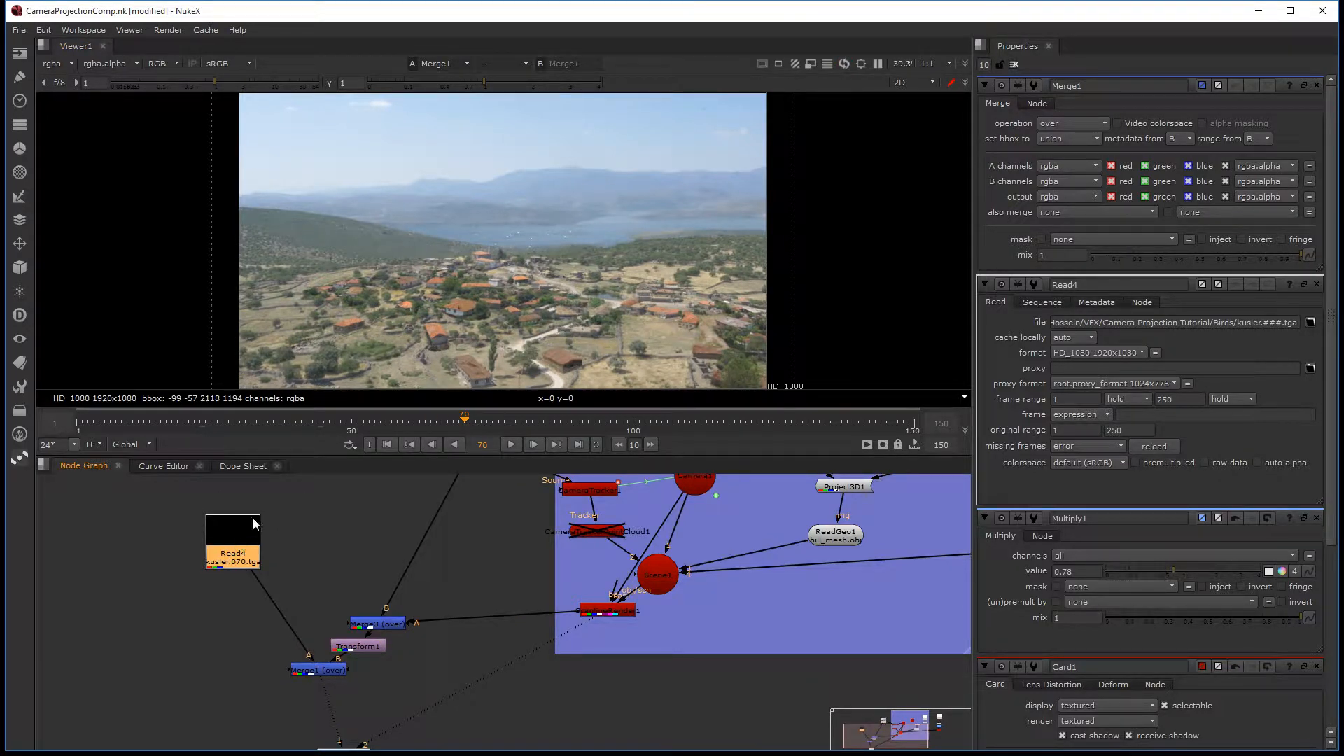
key("Tab")
type("premult")
key("Return")
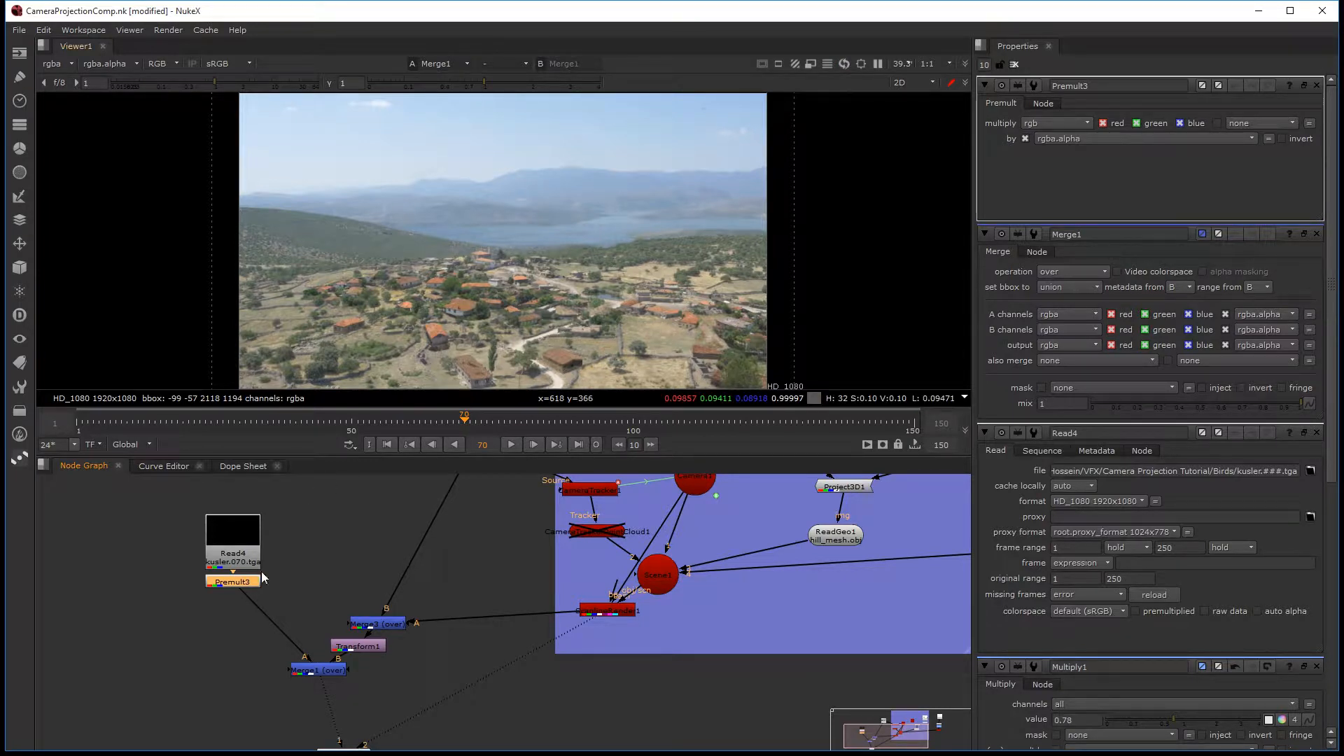
key("Delete")
- Insert a Shuffle node between the bird sequence's Read4 node and the Merge
key("Tab")
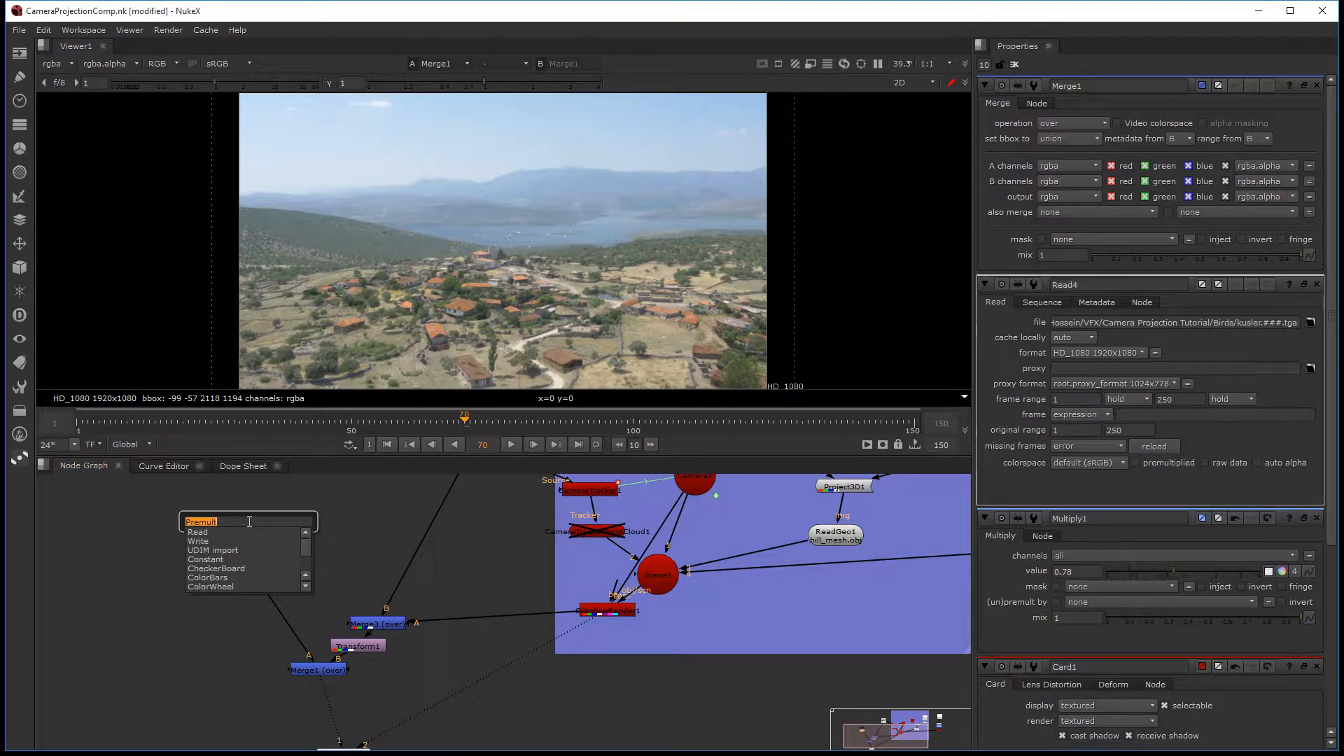
type("shu")
key("Down")
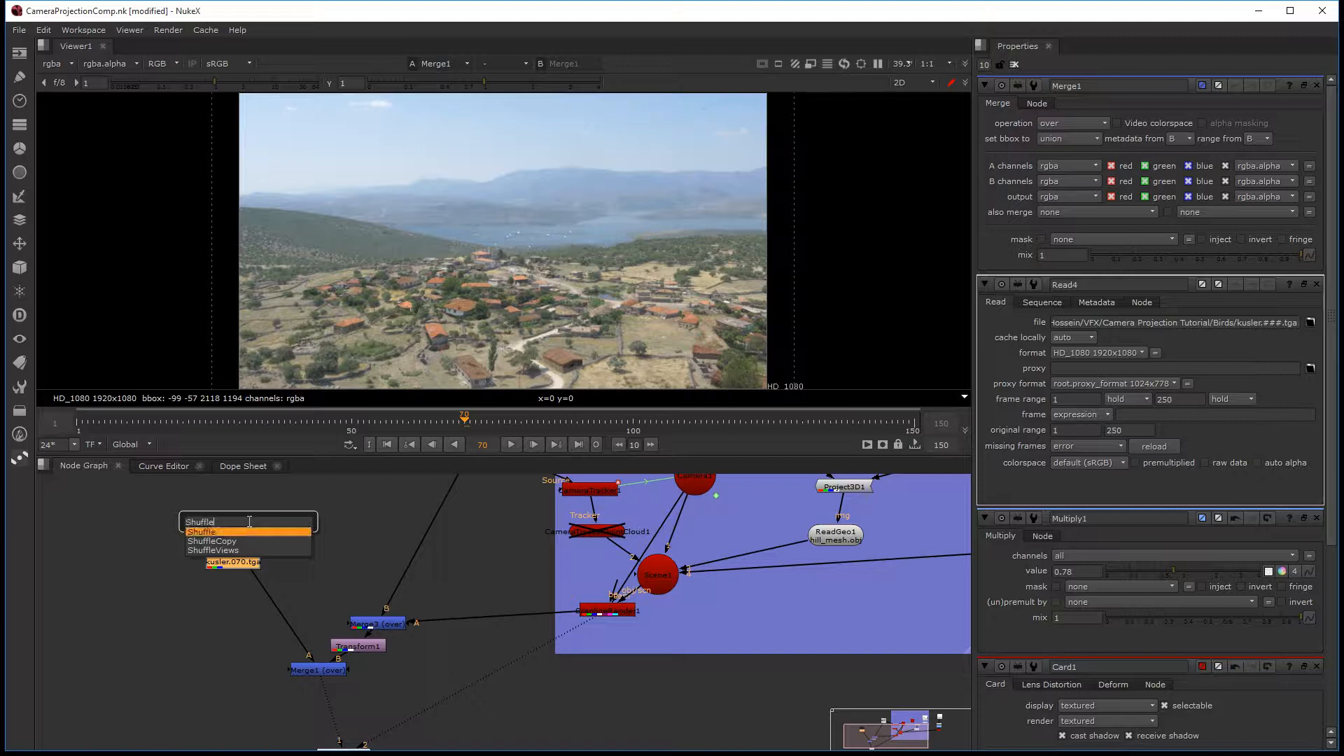
key("Return")
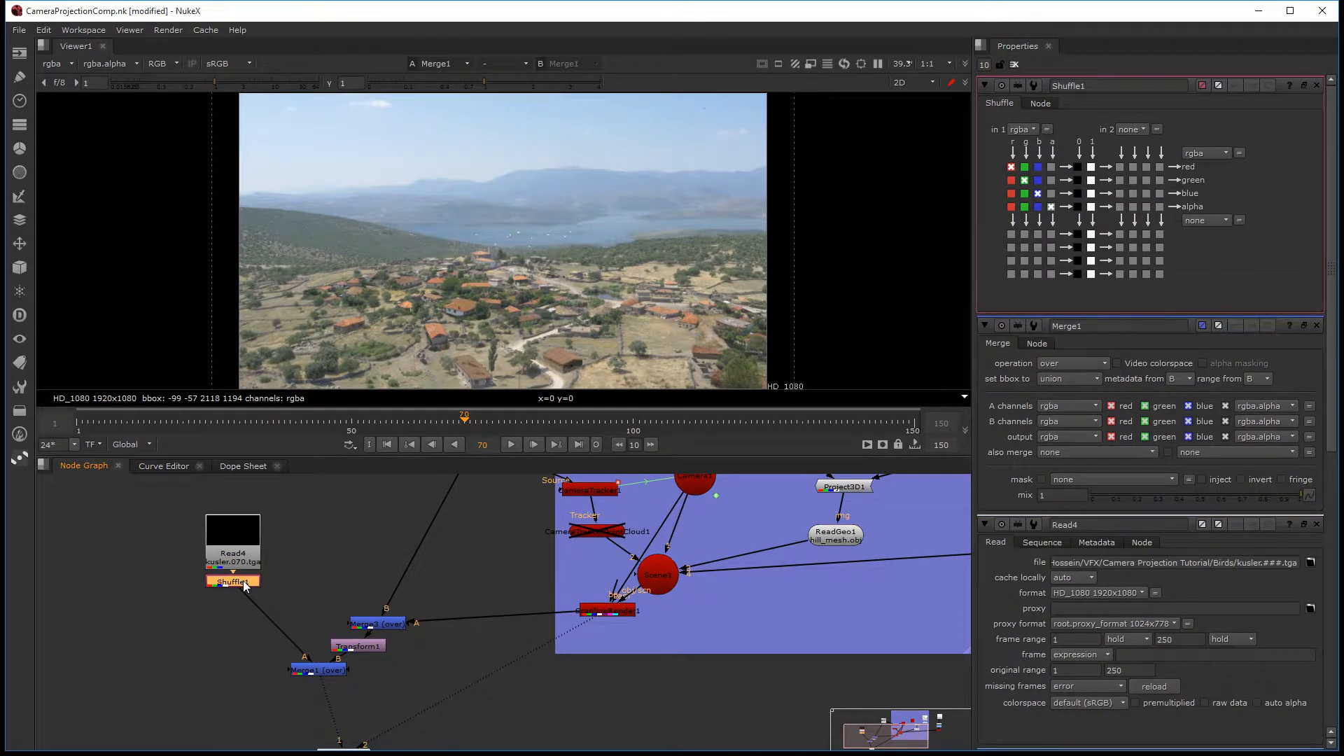
- Insert a Transform node after Shuffle1 on the bird sequence and set its scale to 0.62
key("t")
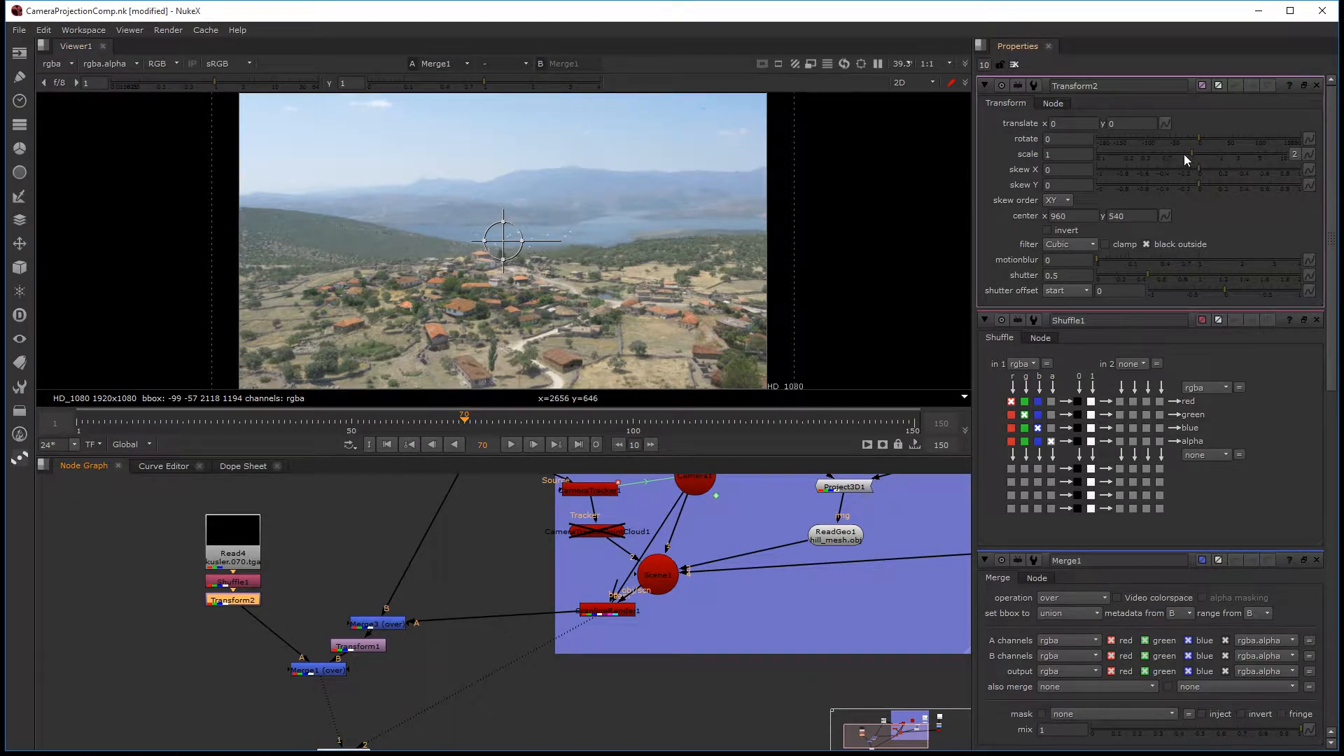
left_click_drag(1183, 154, 1174, 154)
key("space")
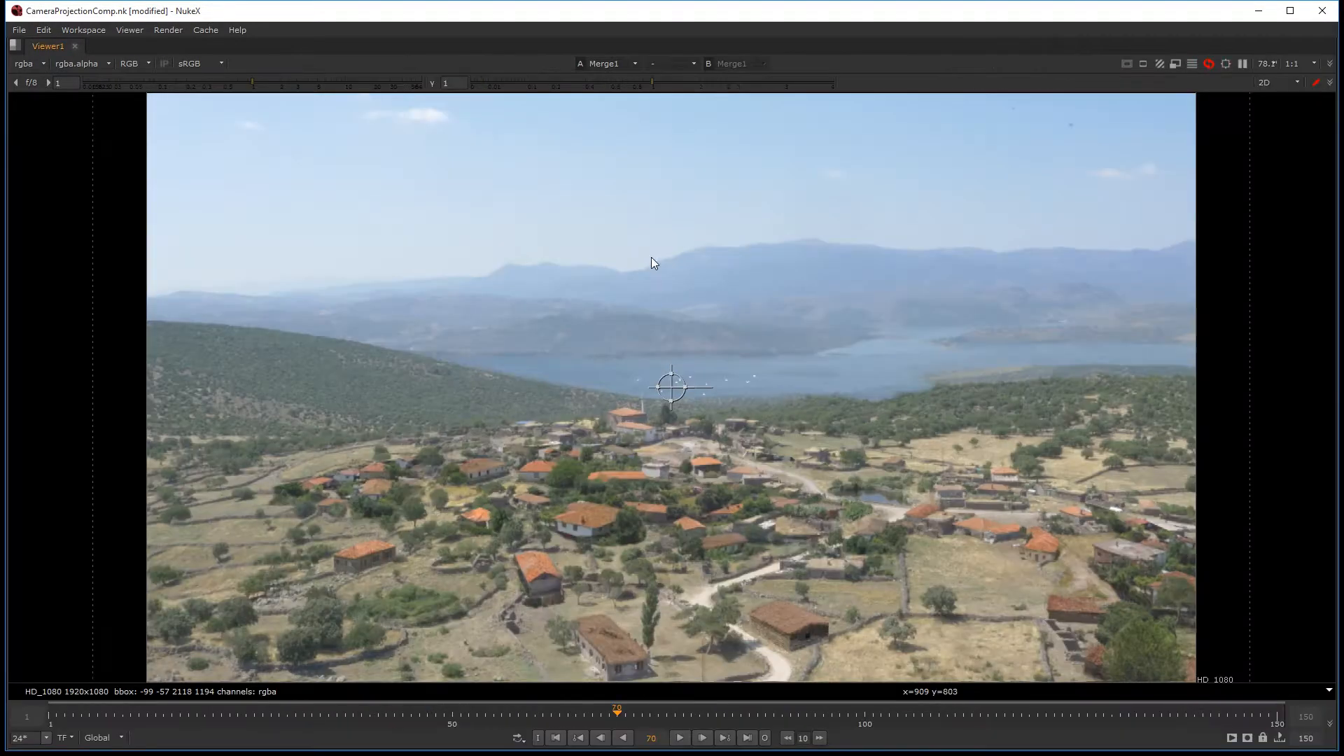
key("space")
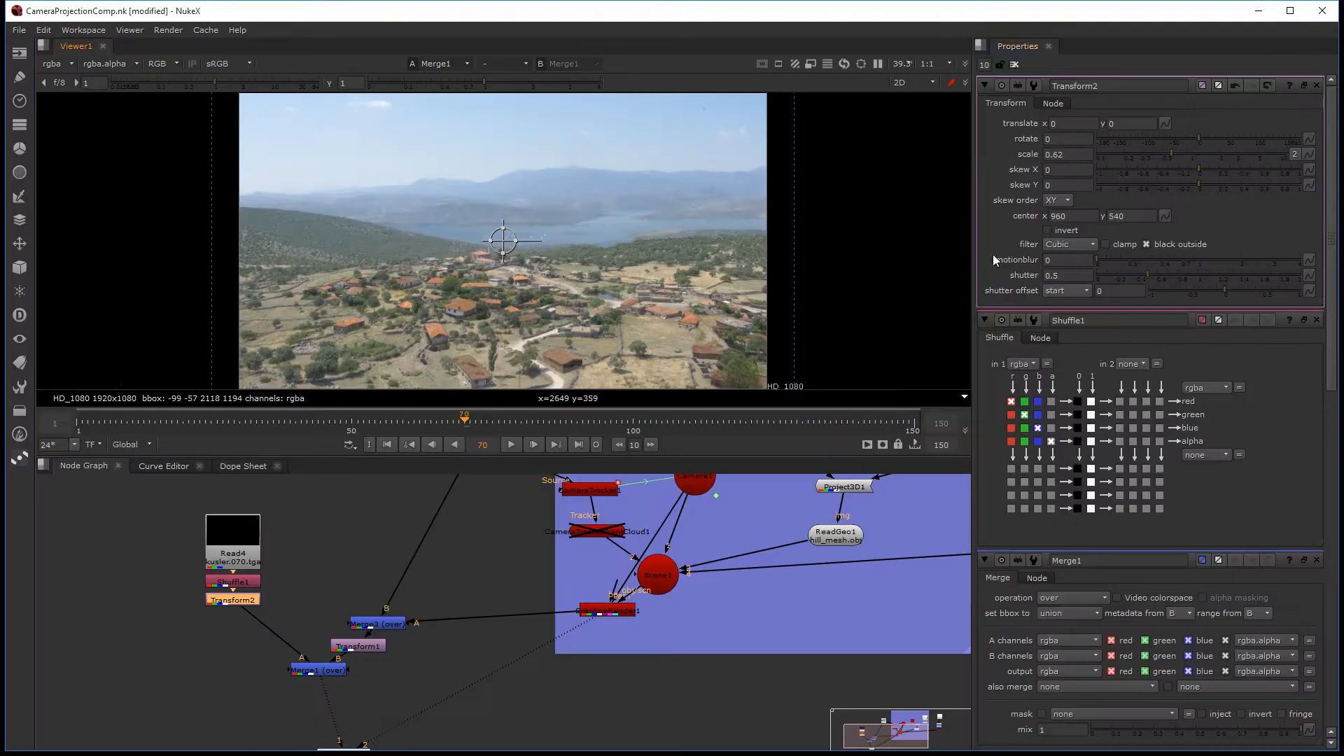
left_click(1317, 85)
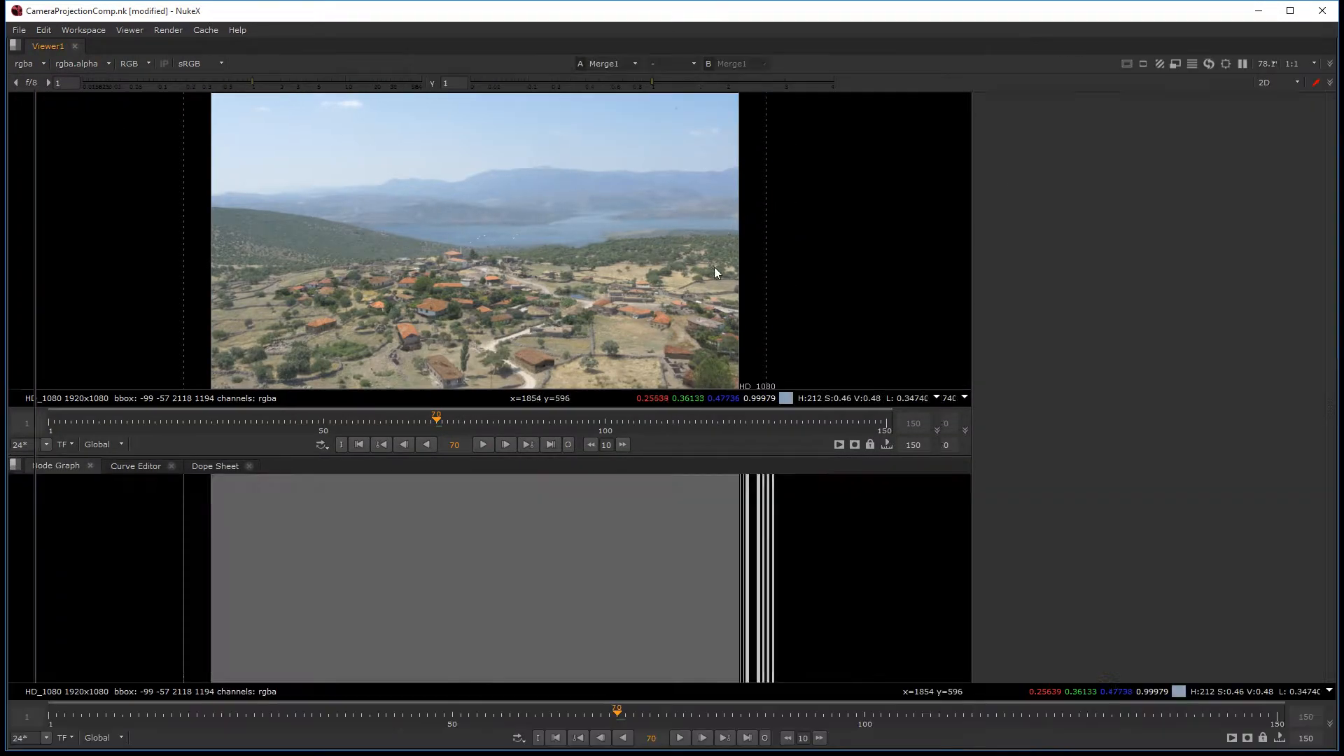
- Play the comp from frame 20 in the enlarged viewer to check the scaled birds, stopping at frame 43
key("space")
left_click(459, 711)
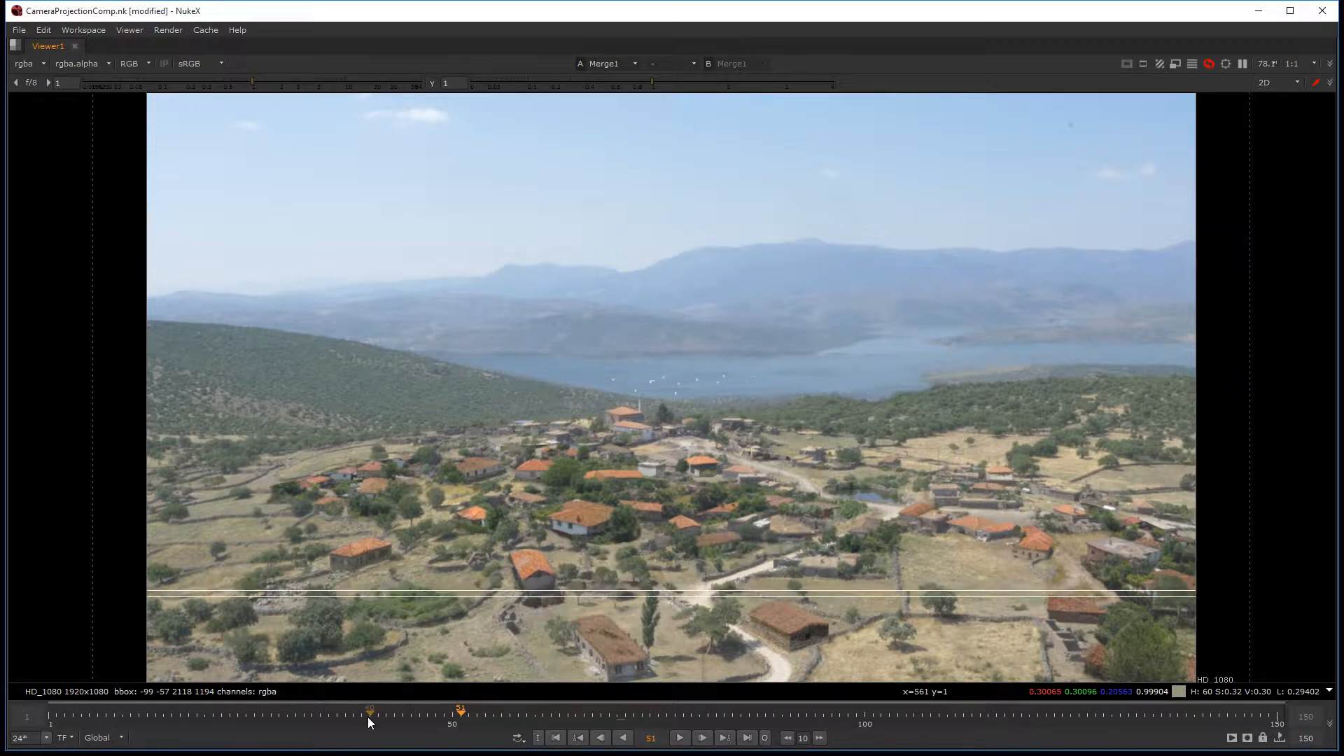
left_click(353, 714)
left_click(202, 720)
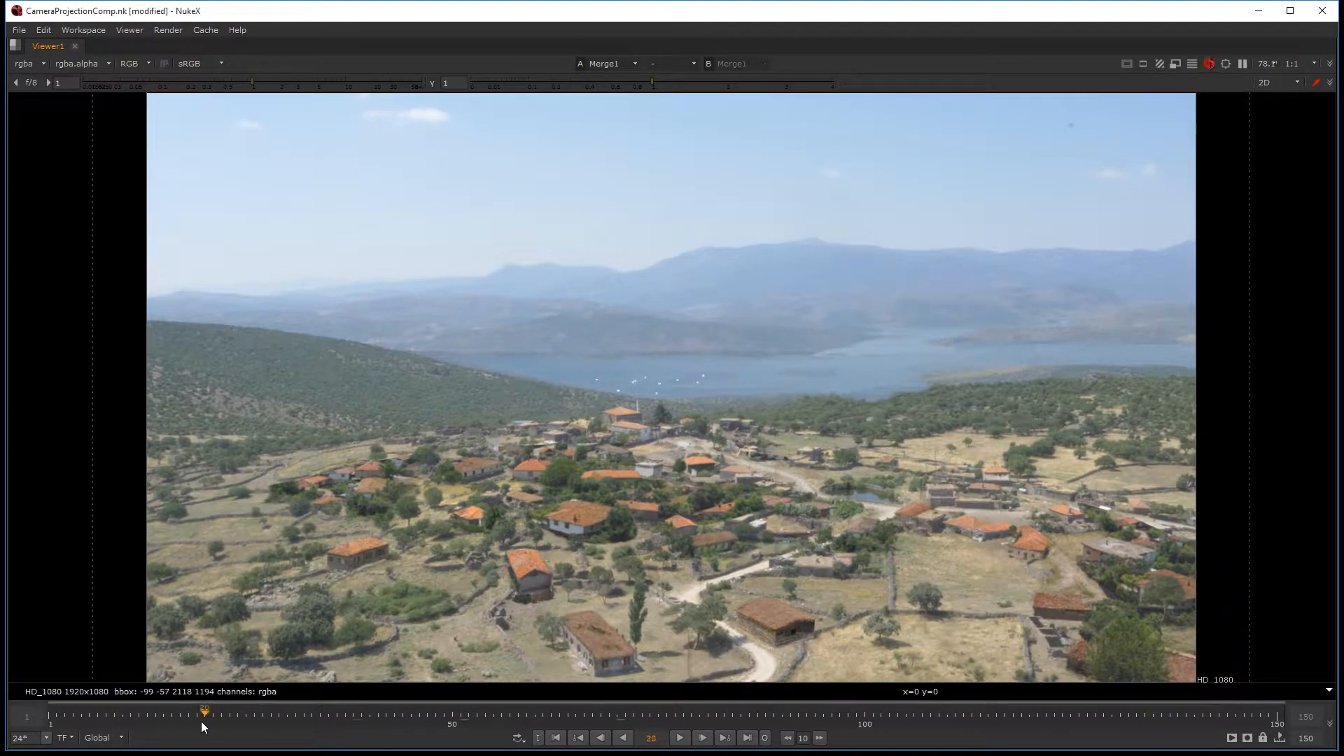
left_click(679, 739)
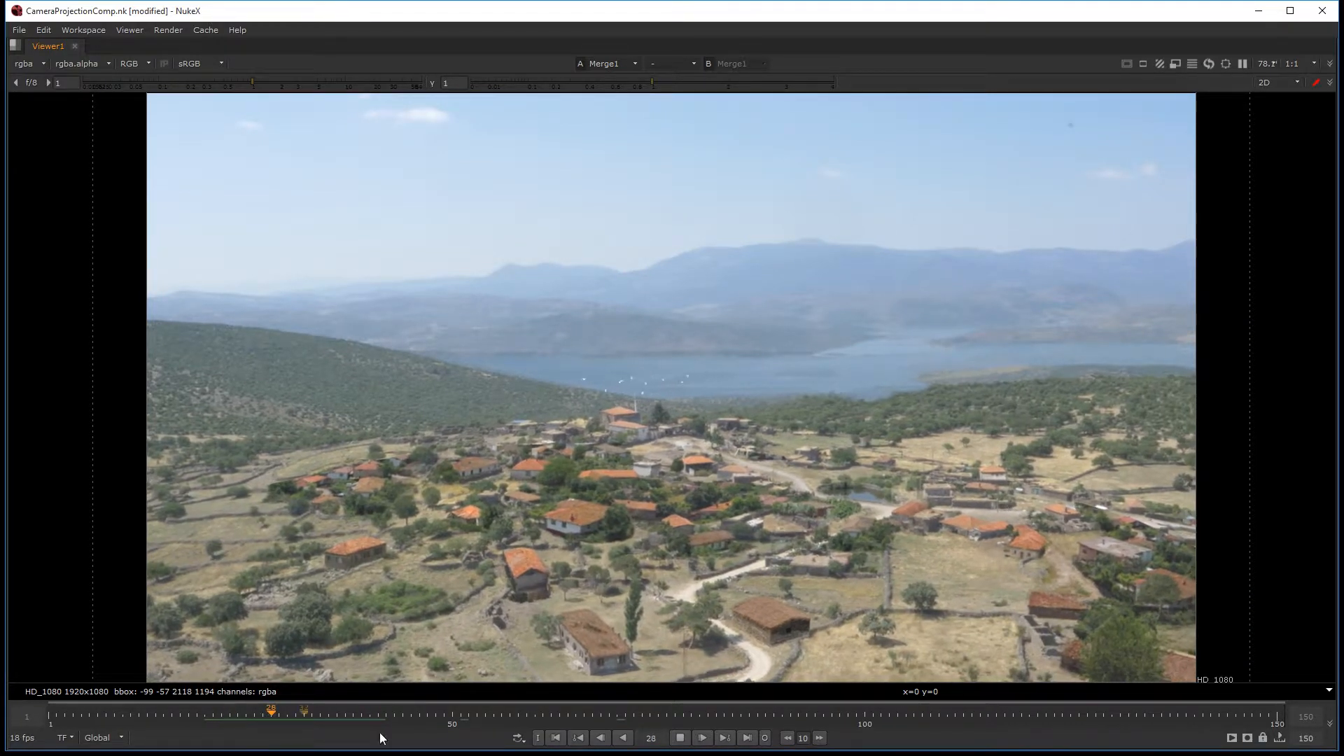
left_click(681, 739)
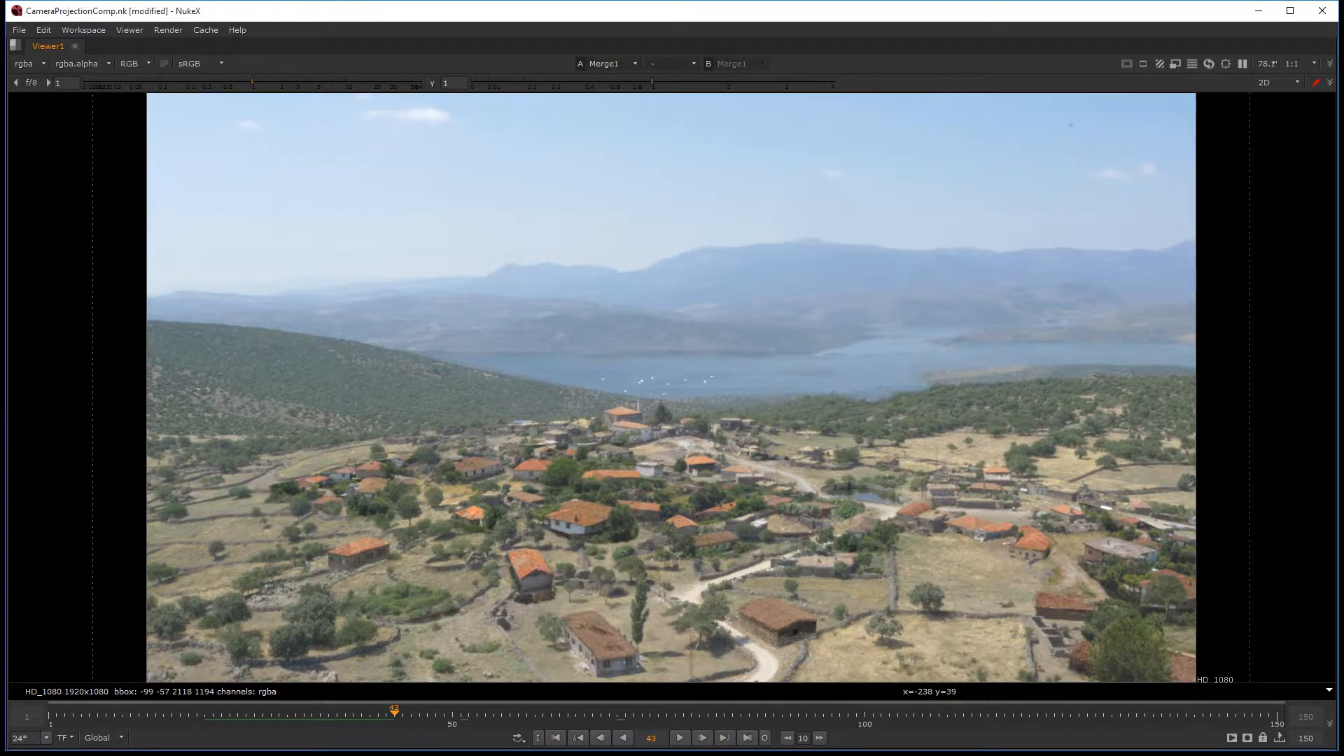
- Switch to File Explorer and select the YuzYil_Plan02.001 movie in the Camera Projection Tutorial's Output\JPG_Shot02 folder
key("alt+Tab")
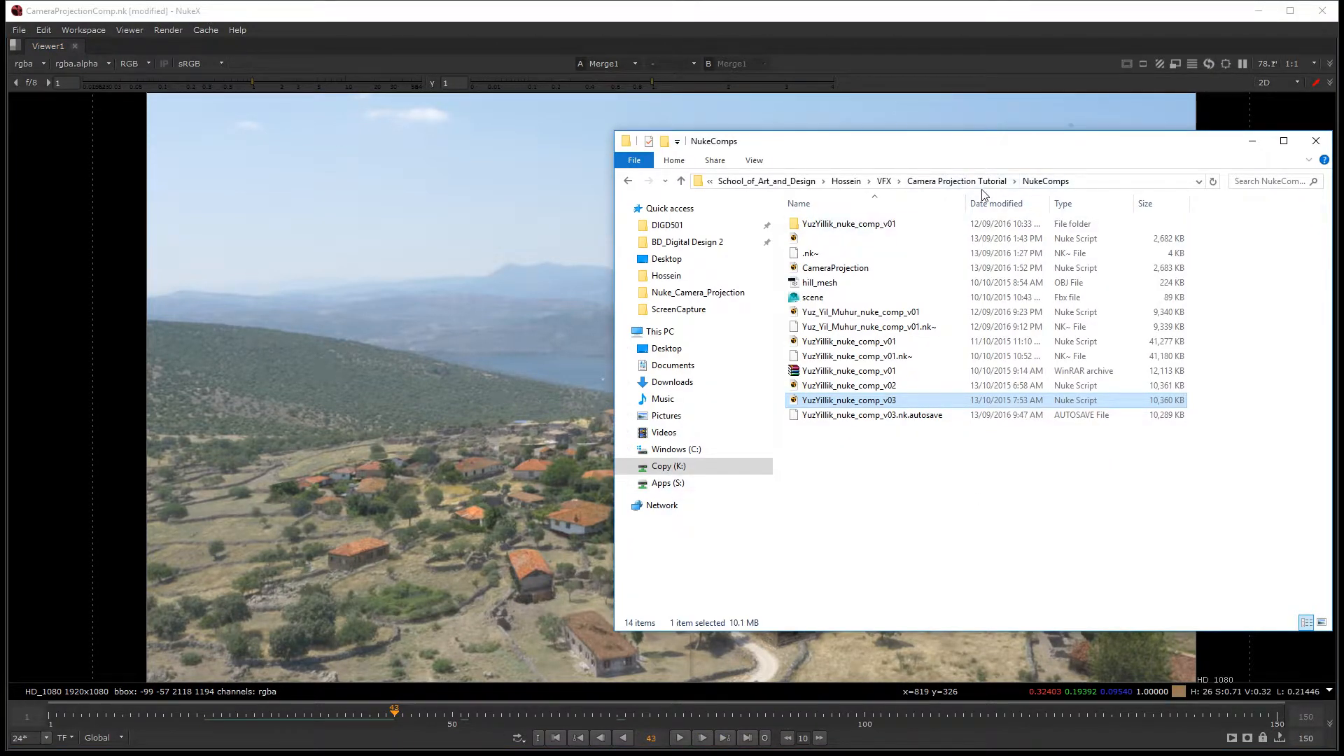
left_click(954, 181)
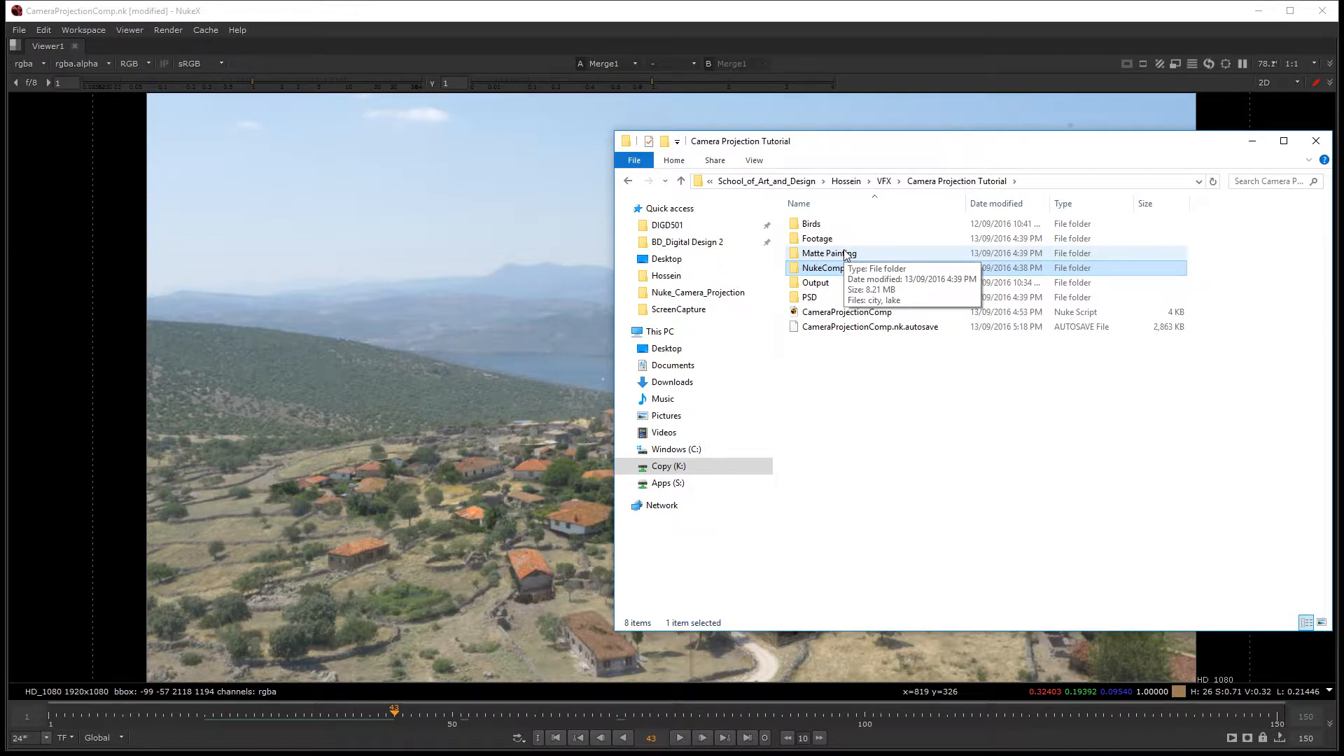
mouse_move(854, 240)
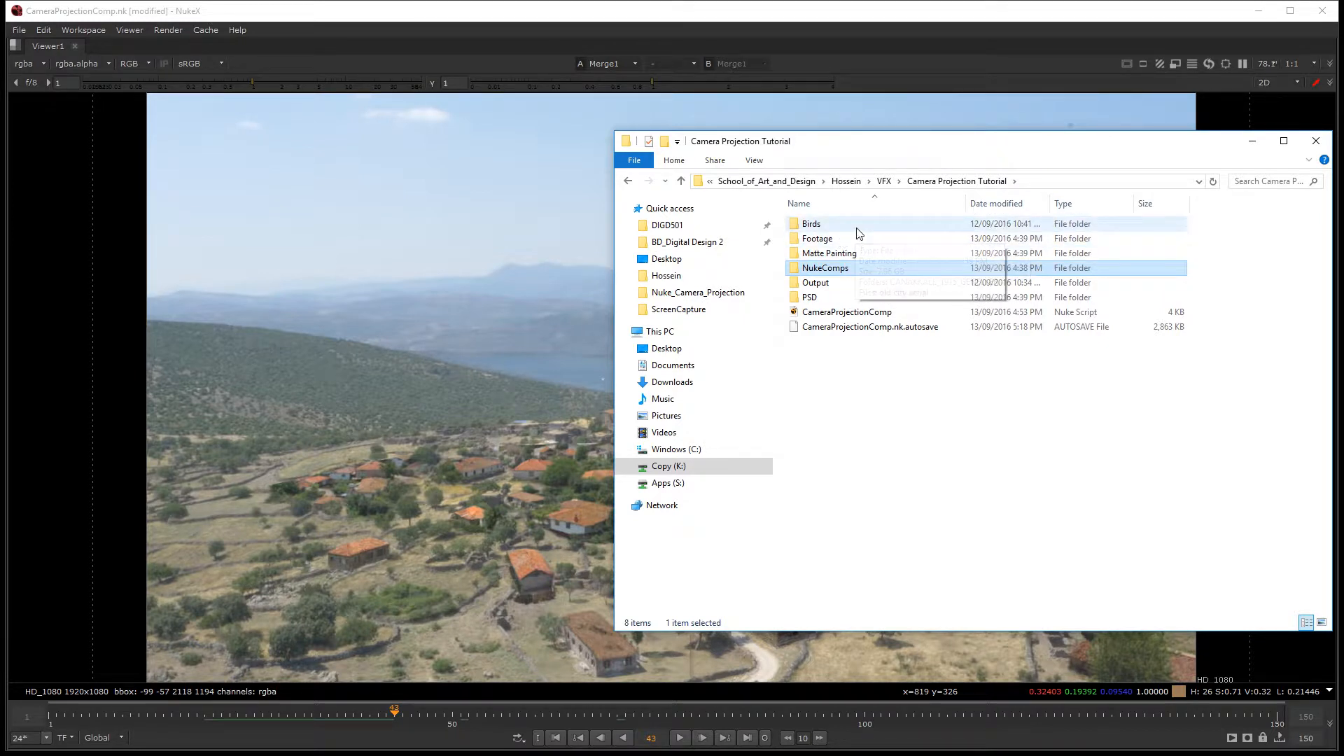
double_click(833, 283)
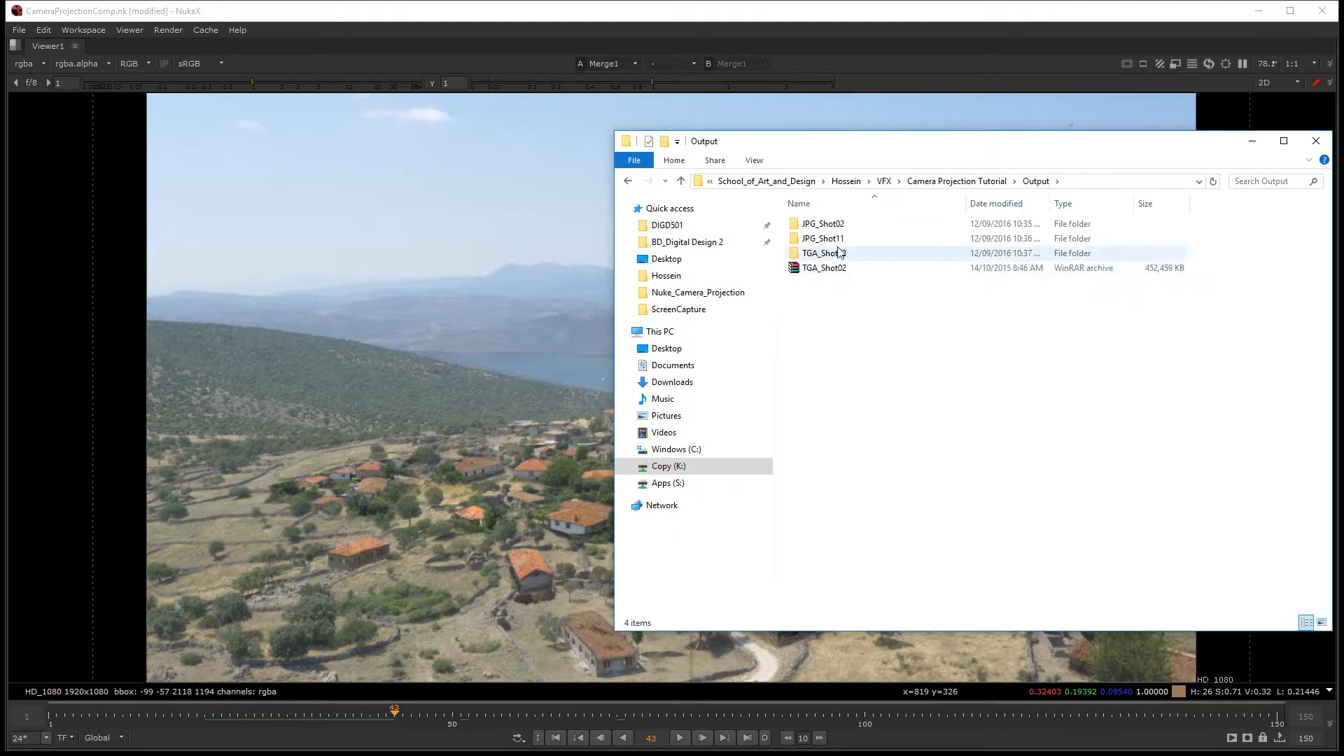
double_click(833, 223)
left_click(840, 238)
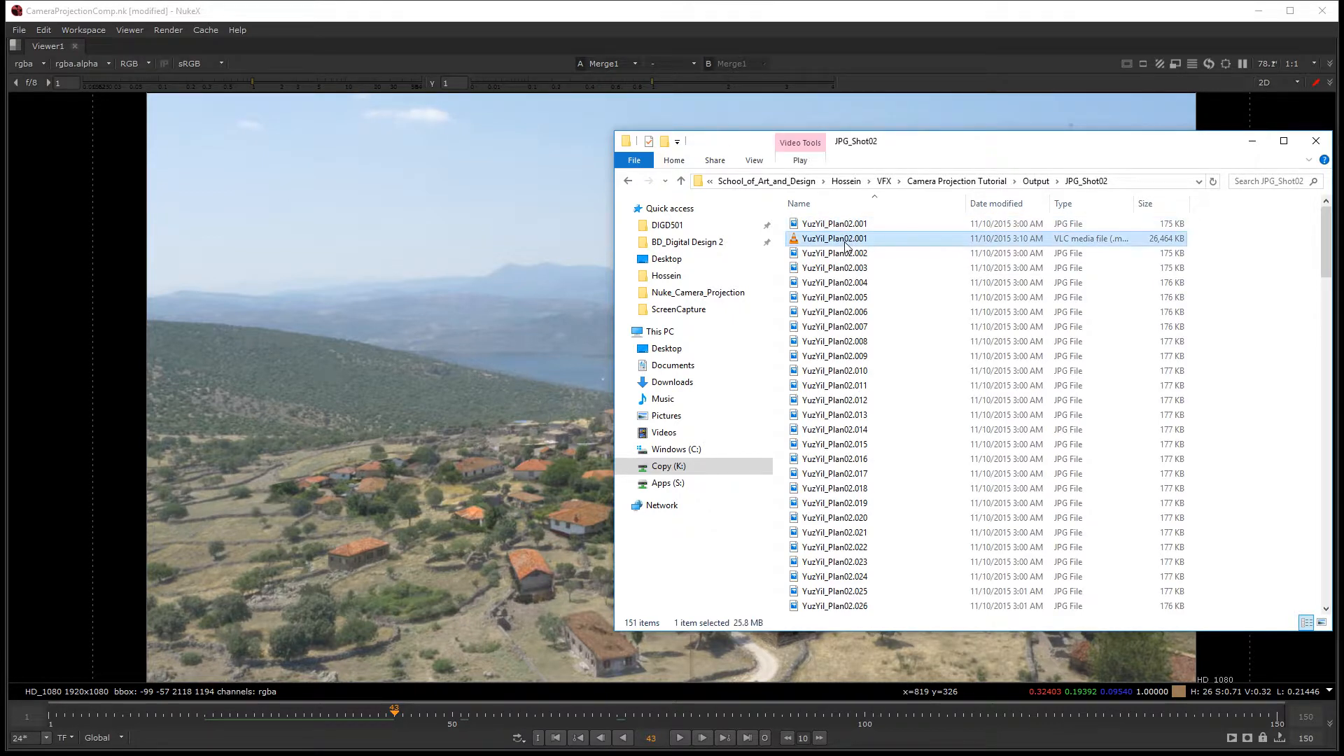
- Try to play the YuzYil_Plan02.001 movie in QuickTime Player and close the player
right_click(844, 242)
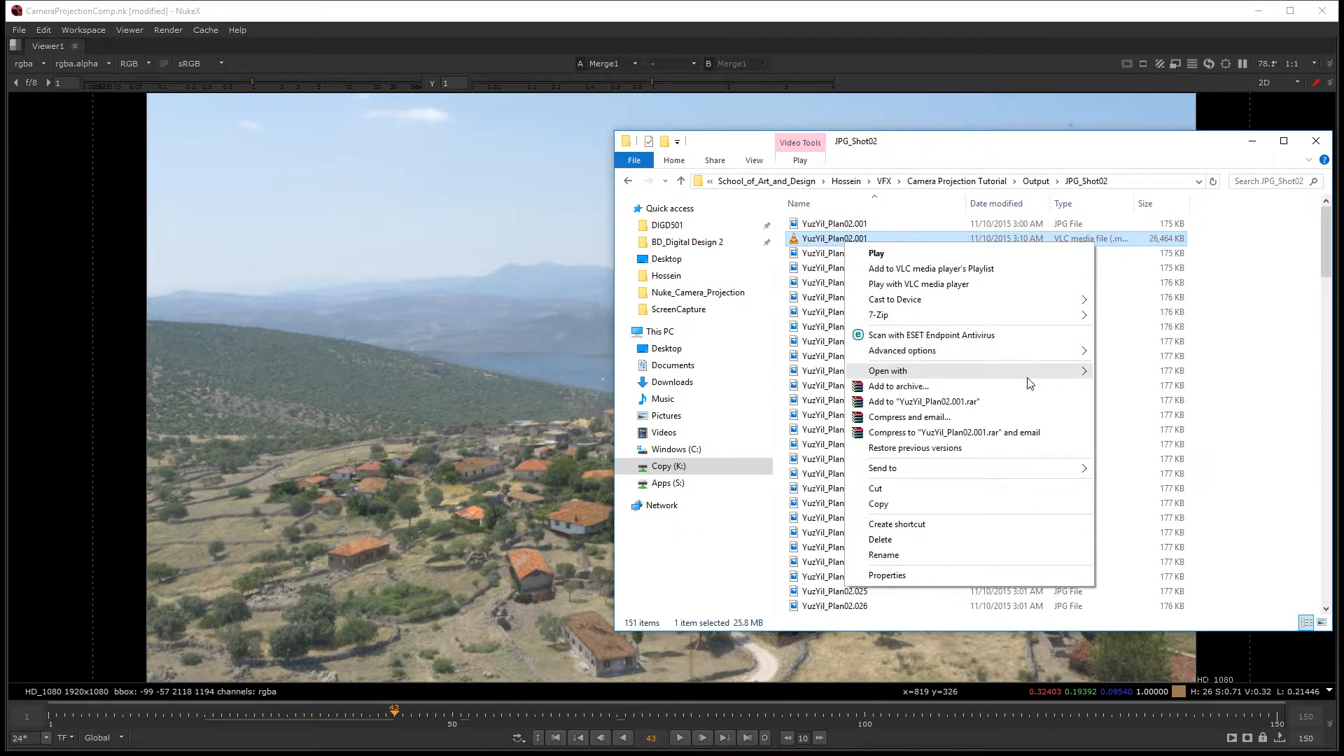
mouse_move(1026, 372)
left_click(1120, 386)
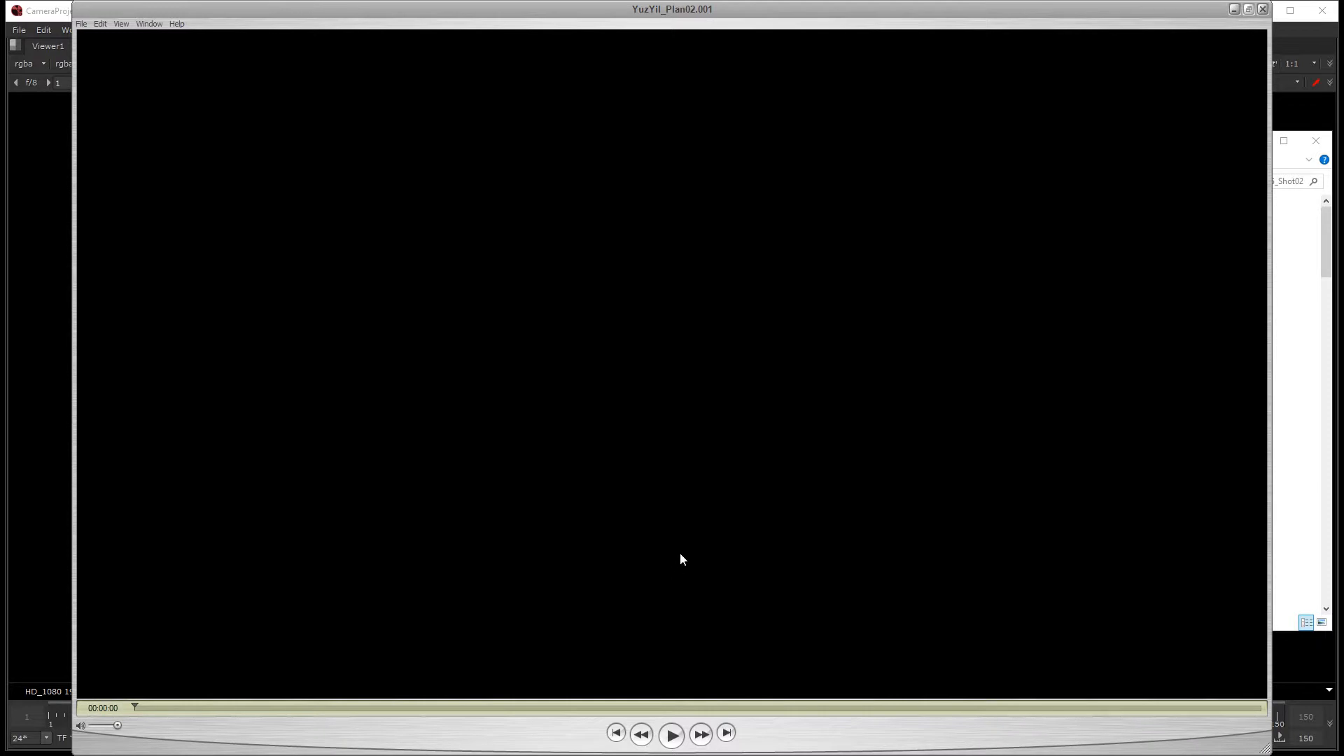
key("space")
key("space")
left_click(1264, 11)
- Play the YuzYil_Plan02.001 movie in VLC media player and pause it about one second in
right_click(817, 239)
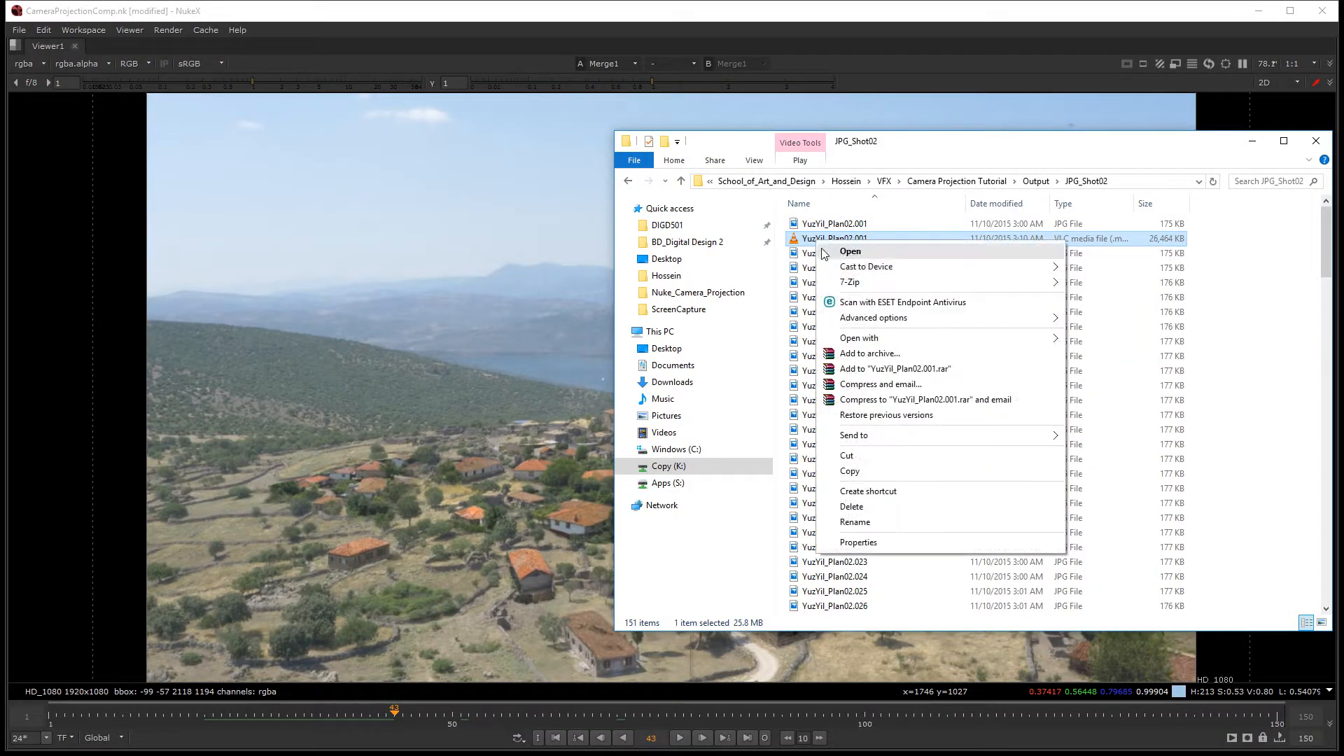
mouse_move(994, 338)
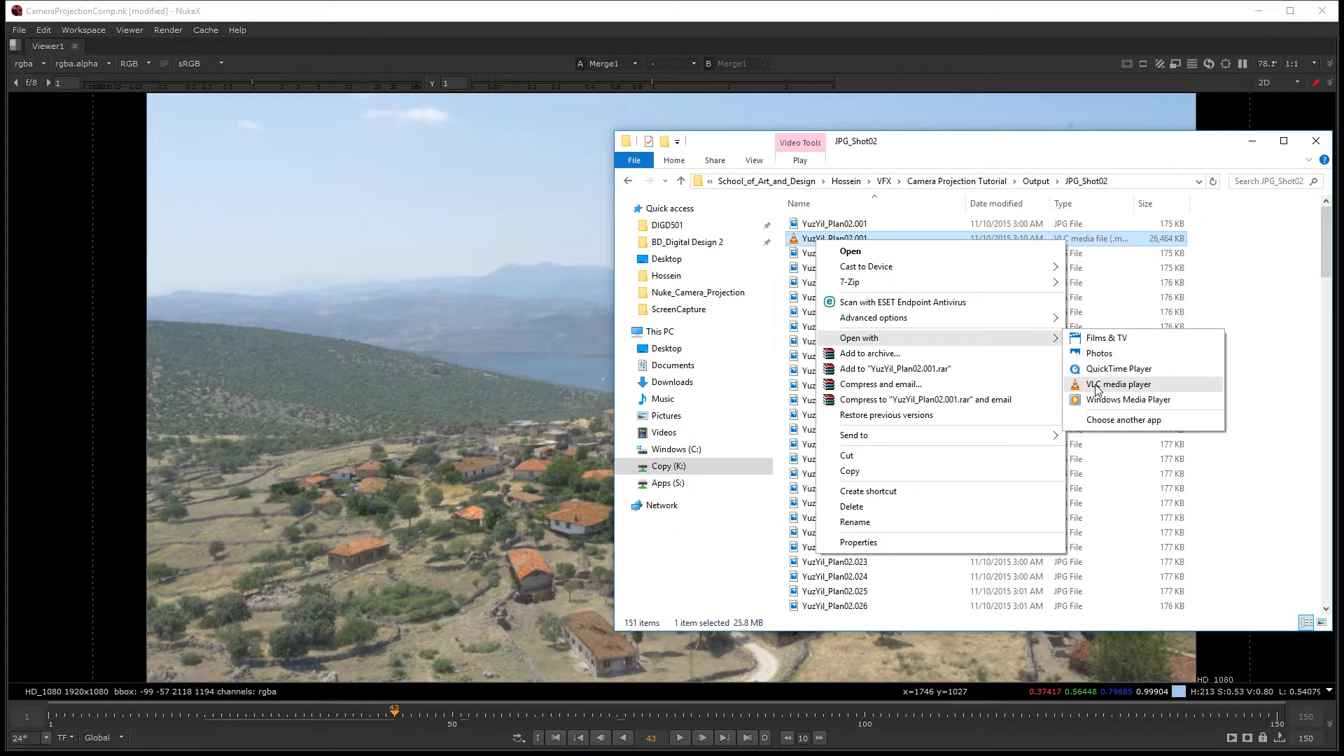
left_click(1059, 383)
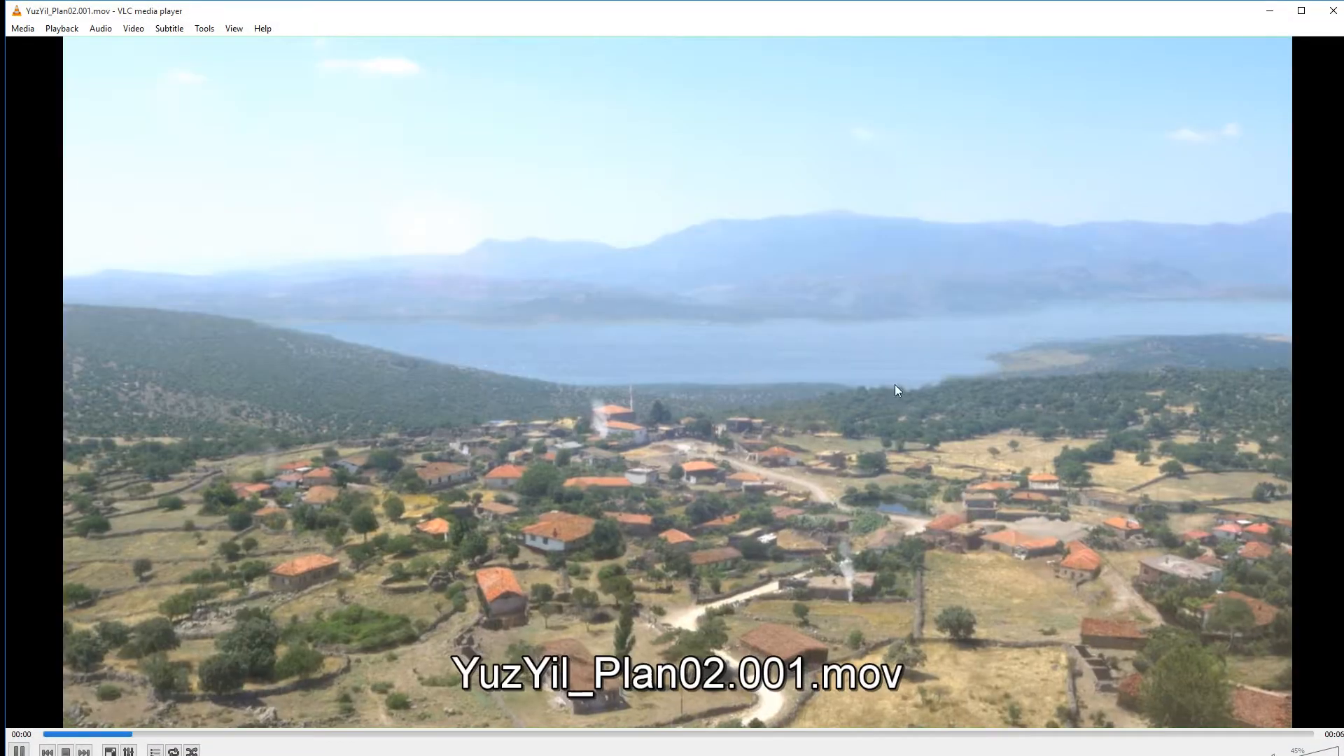
key("space")
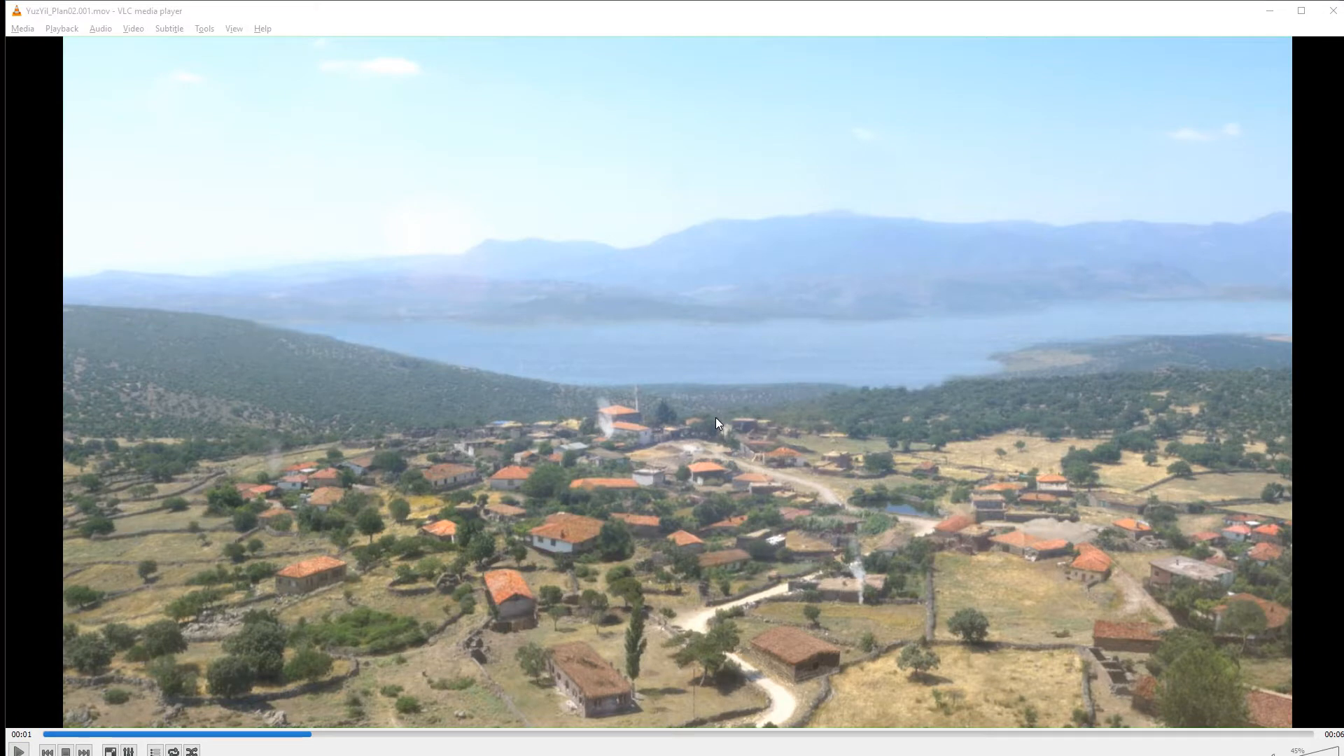
- Compare the paused VLC reference frame with the current comp in Nuke, ending in Nuke
key("alt+Tab")
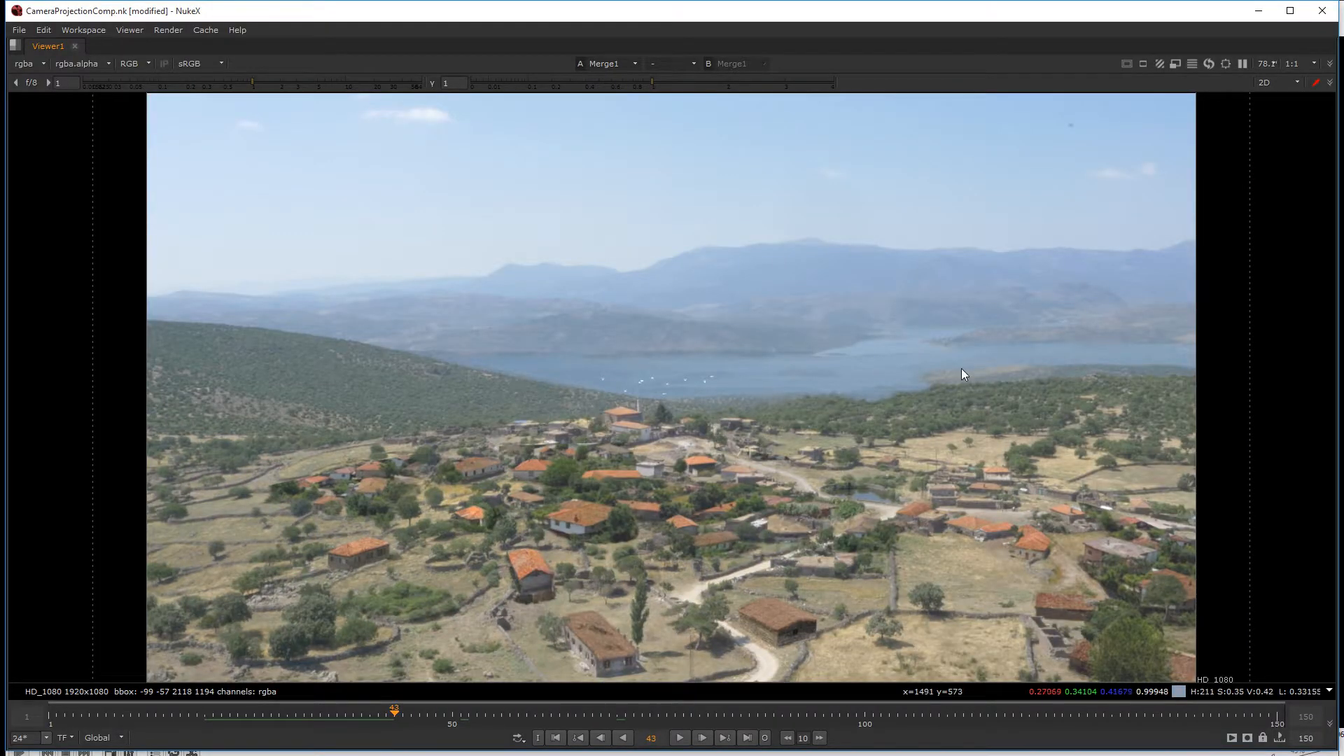
key("alt+Tab")
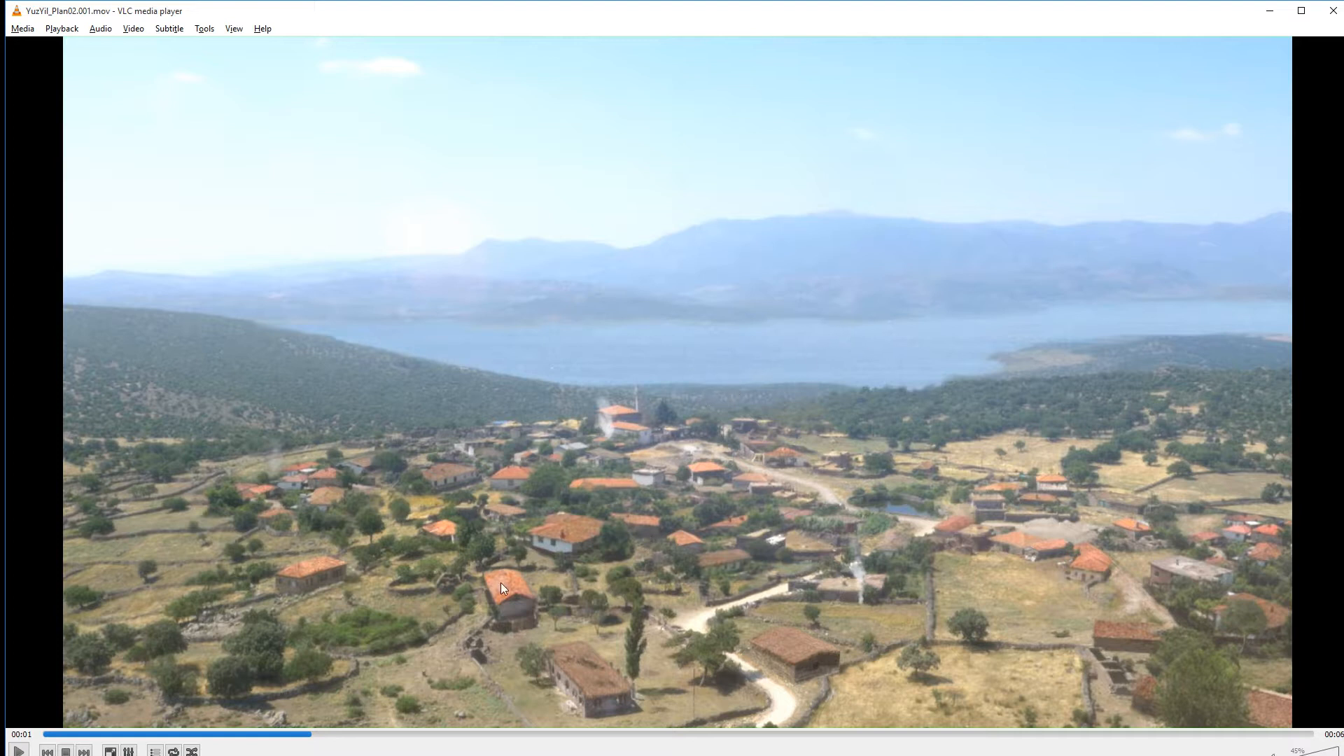
key("alt+Tab")
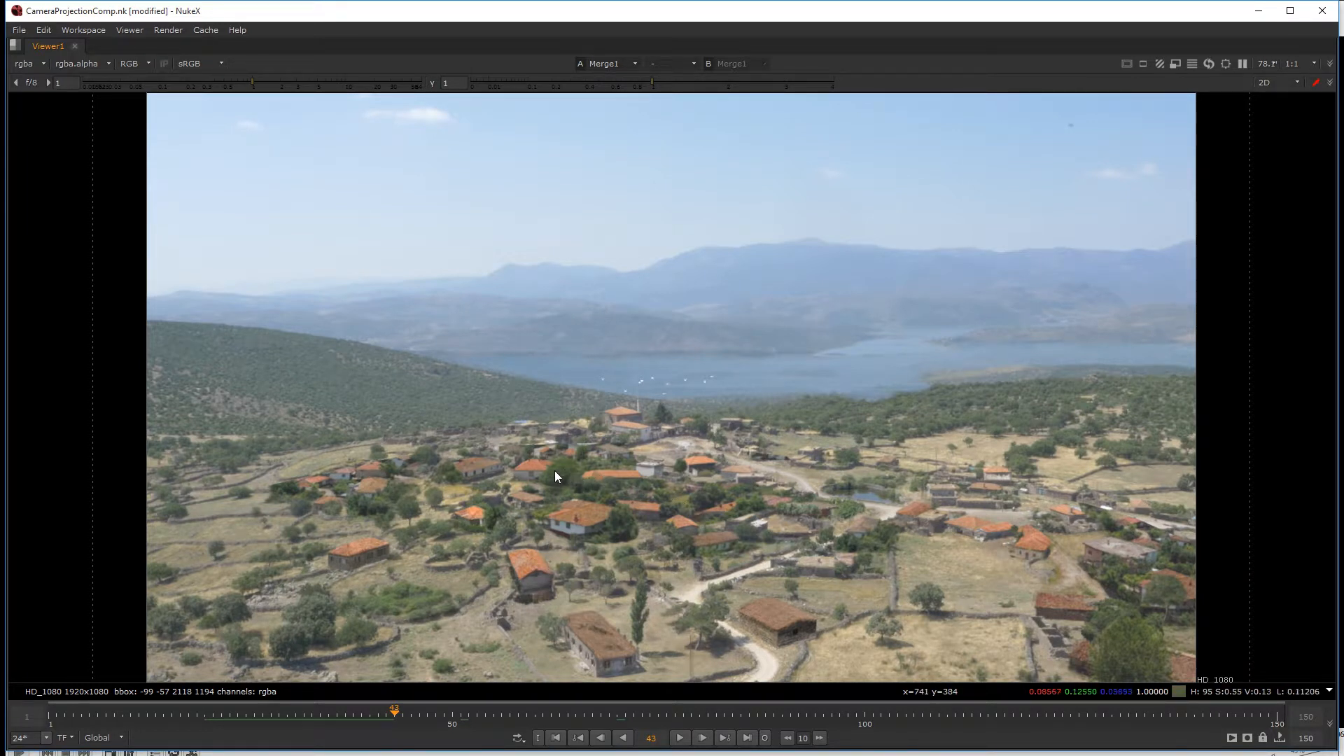
- Move the Read1 city.png node up and insert a ColorCorrect node between it and Premult1
key("space")
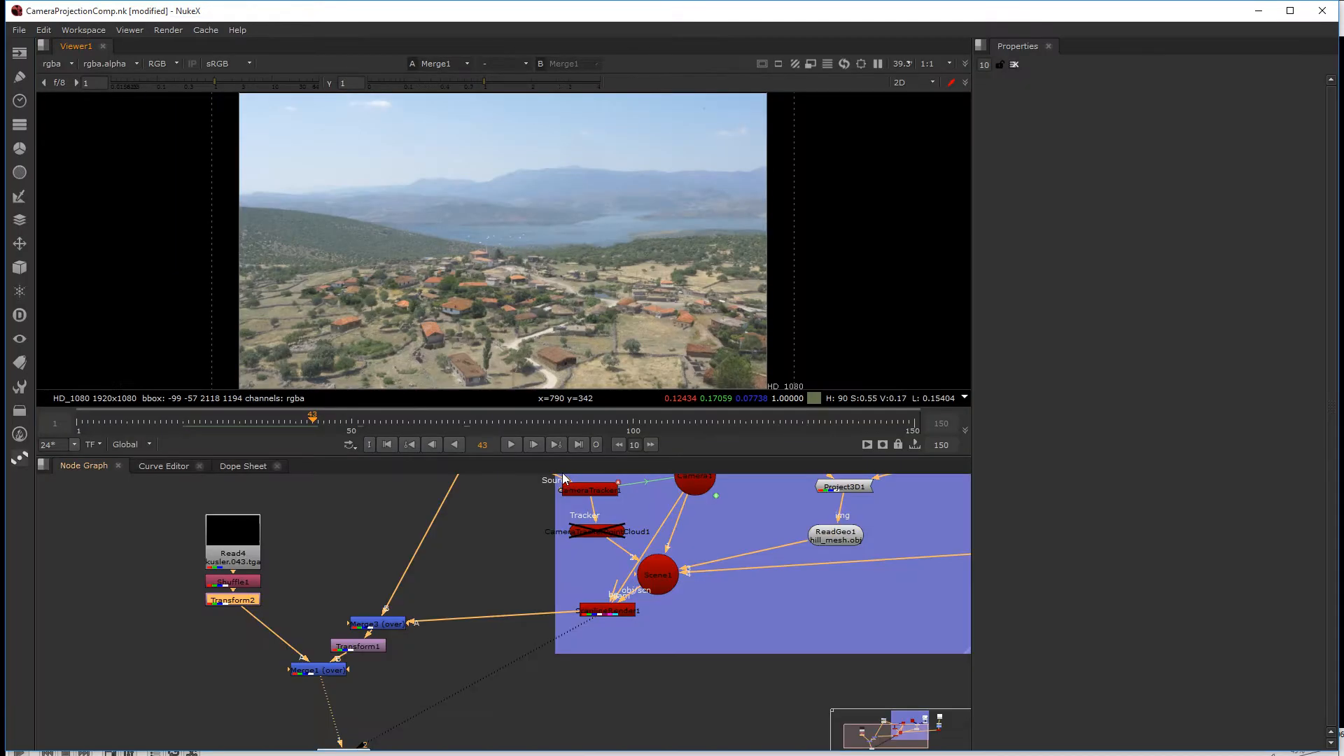
middle_click_drag(890, 565, 546, 587)
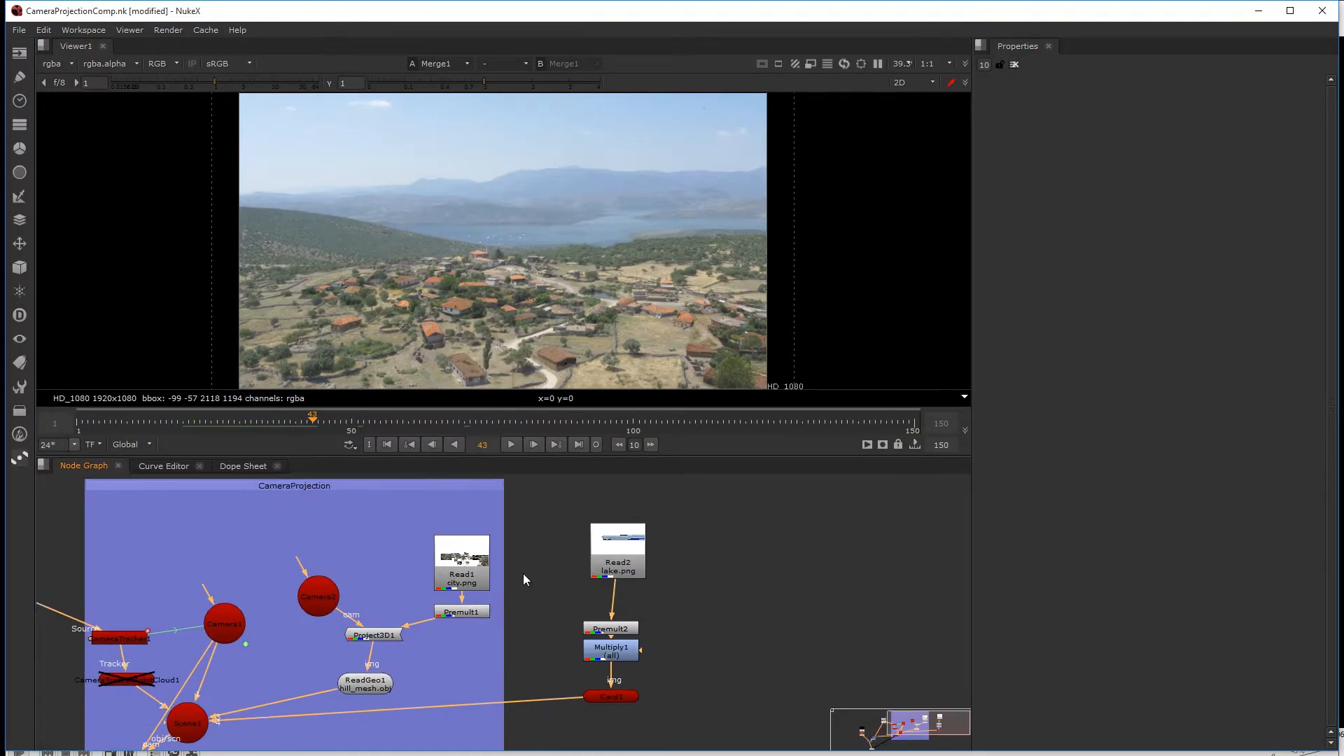
scroll(494, 568, "up", 3)
left_click_drag(443, 556, 438, 525)
key("g")
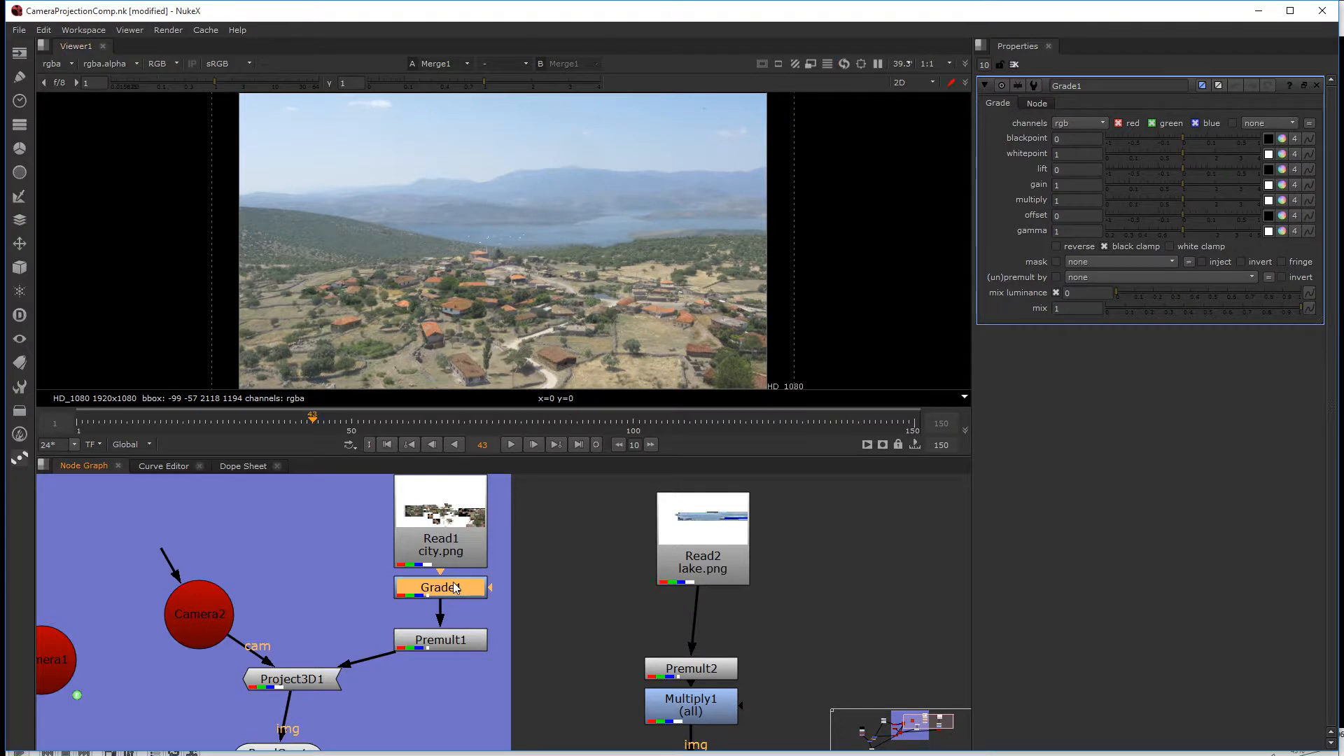
key("Delete")
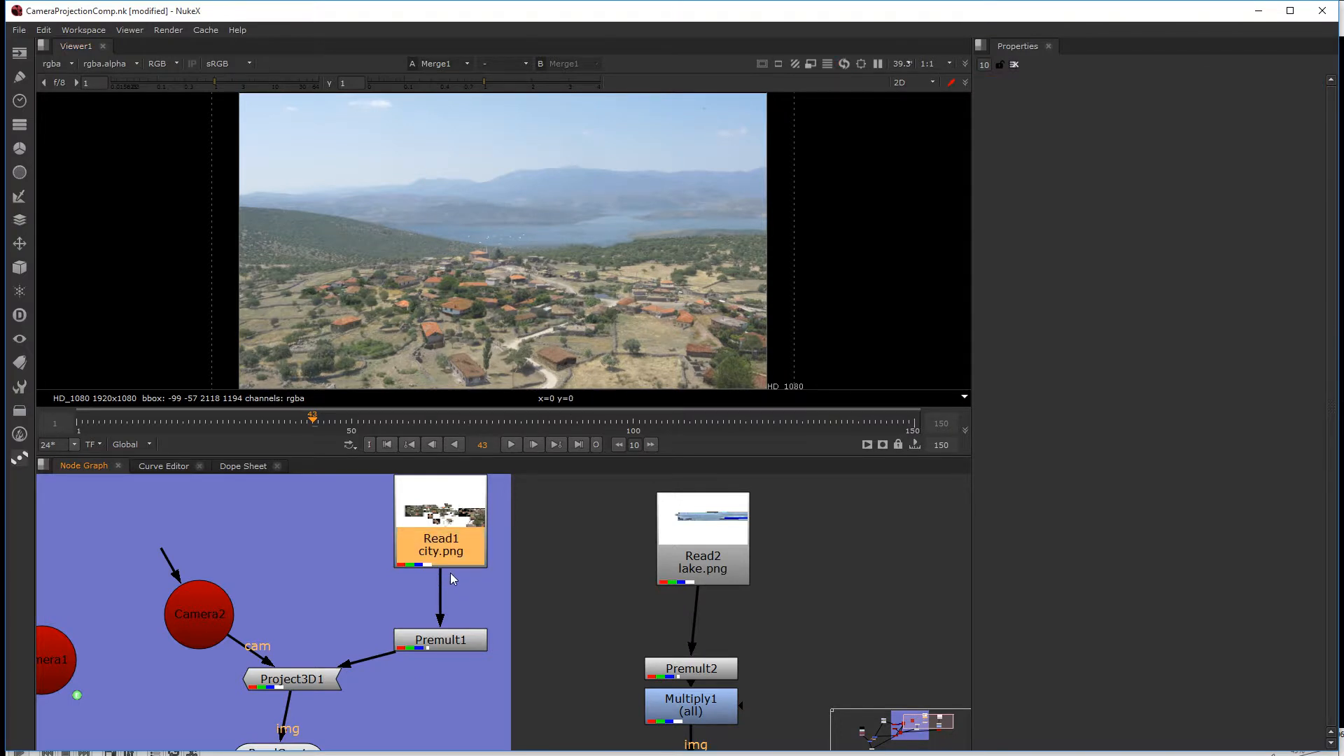
key("c")
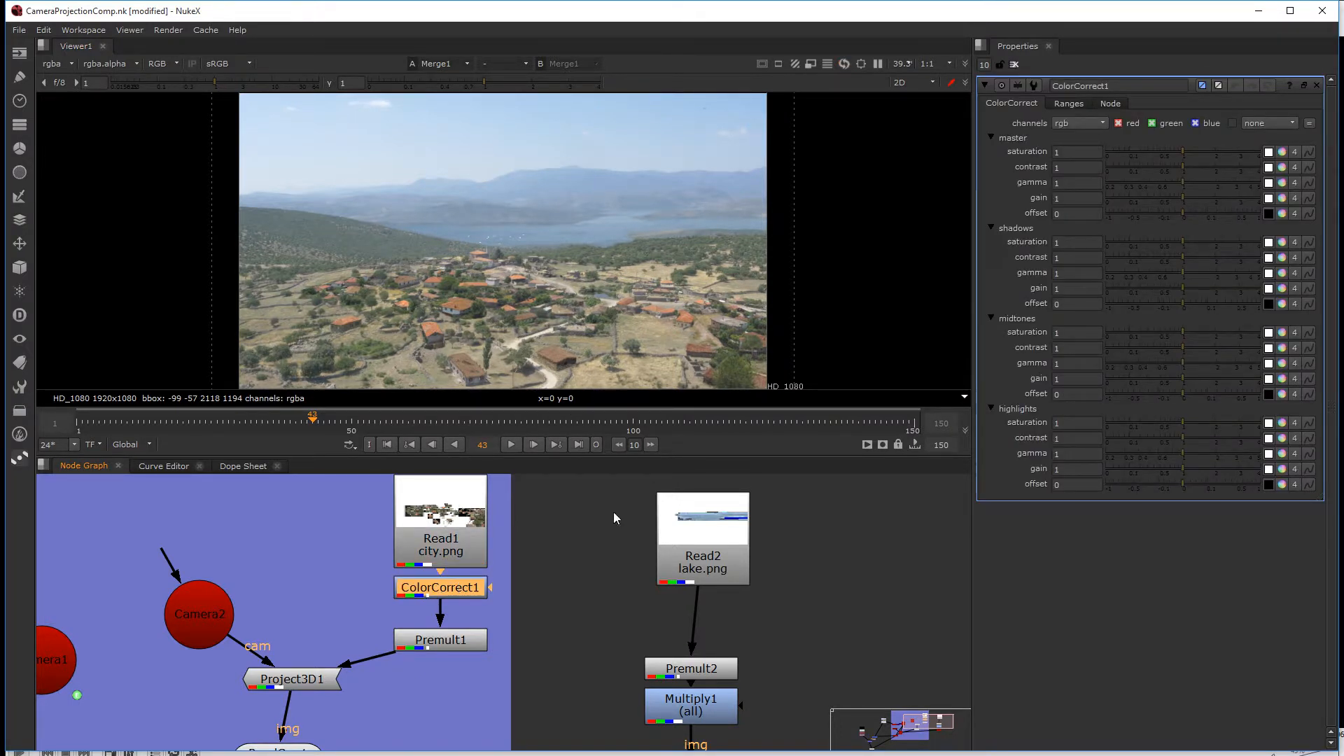
- Try a negative master saturation on ColorCorrect1 while viewing the village up close, and reset it to 1
scroll(533, 282, "up", 6)
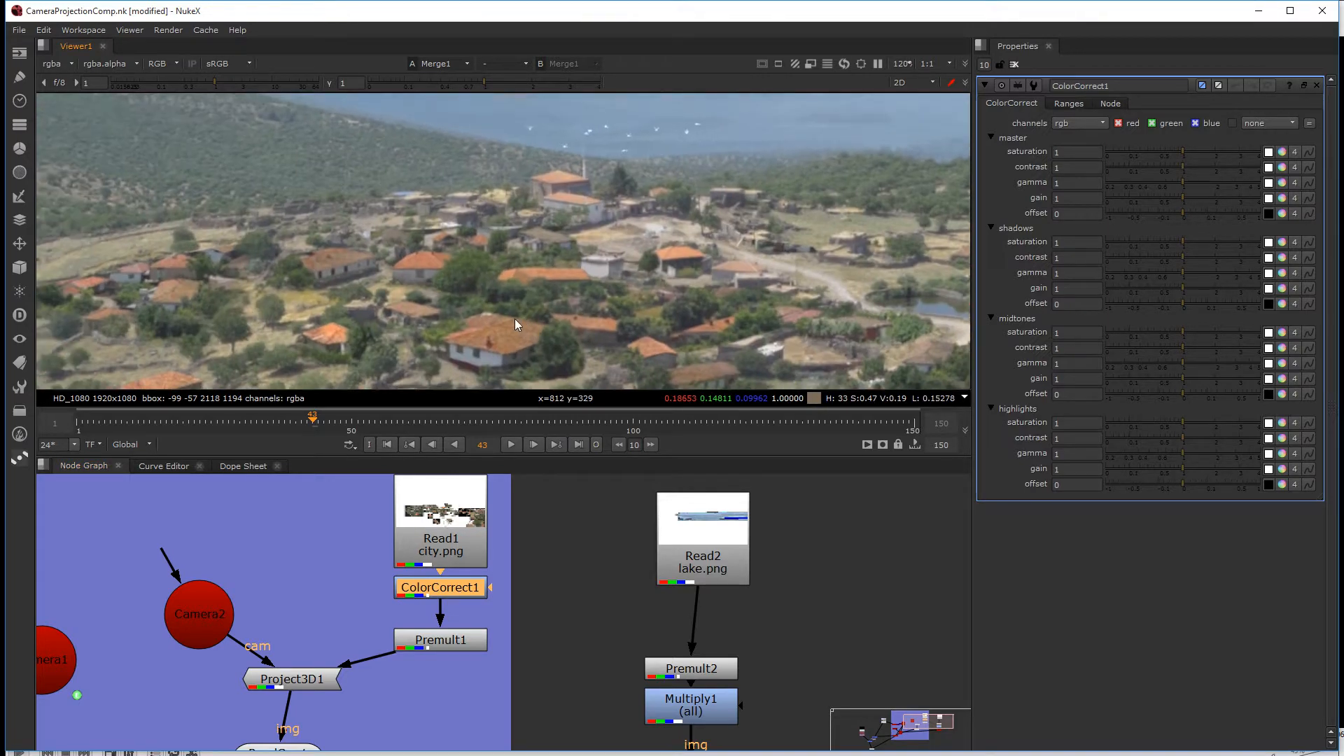
left_click(1073, 152)
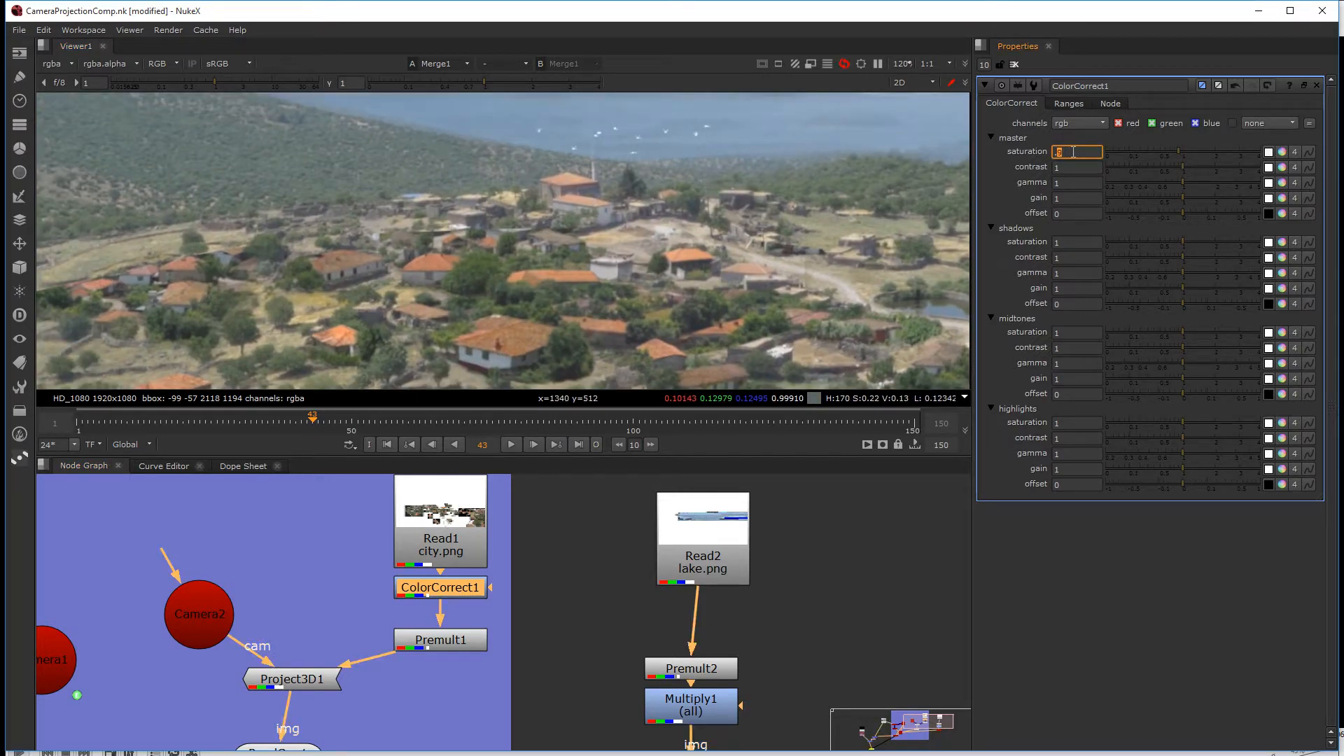
type(".5")
key("Return")
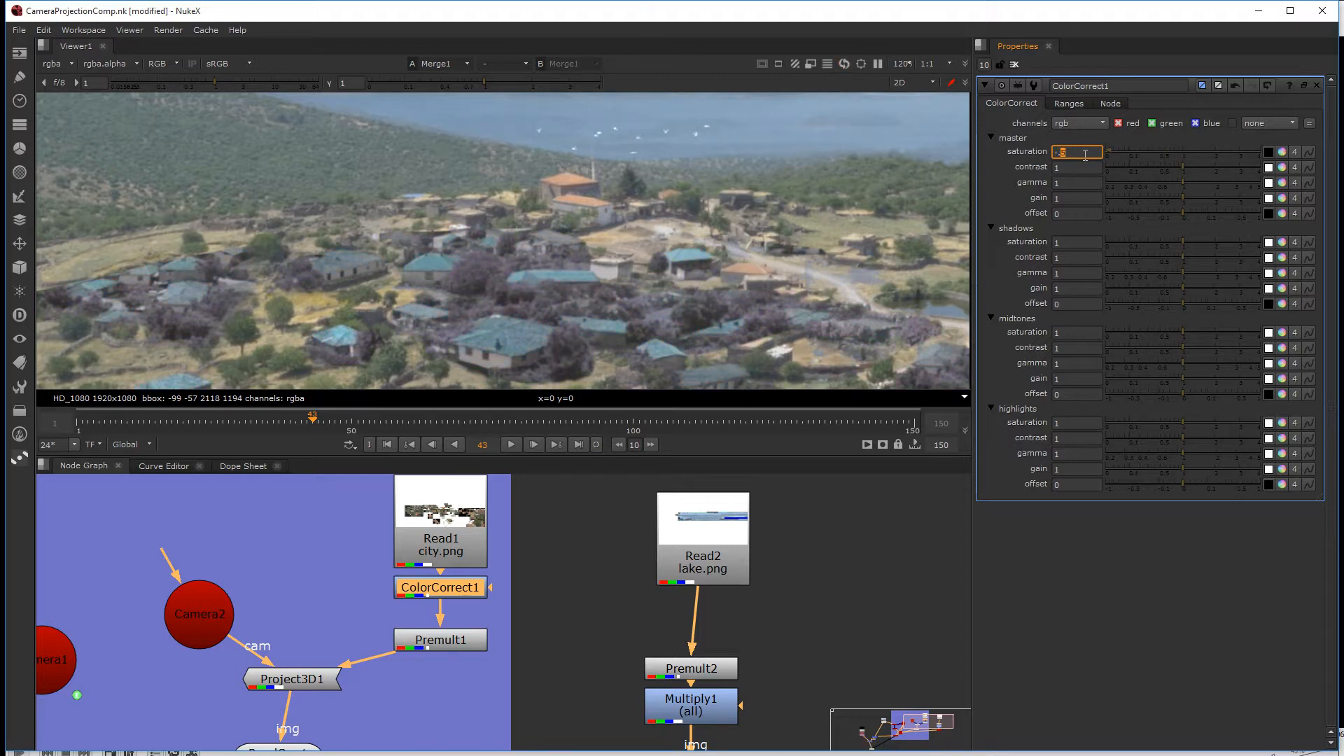
double_click(1085, 154)
key("Return")
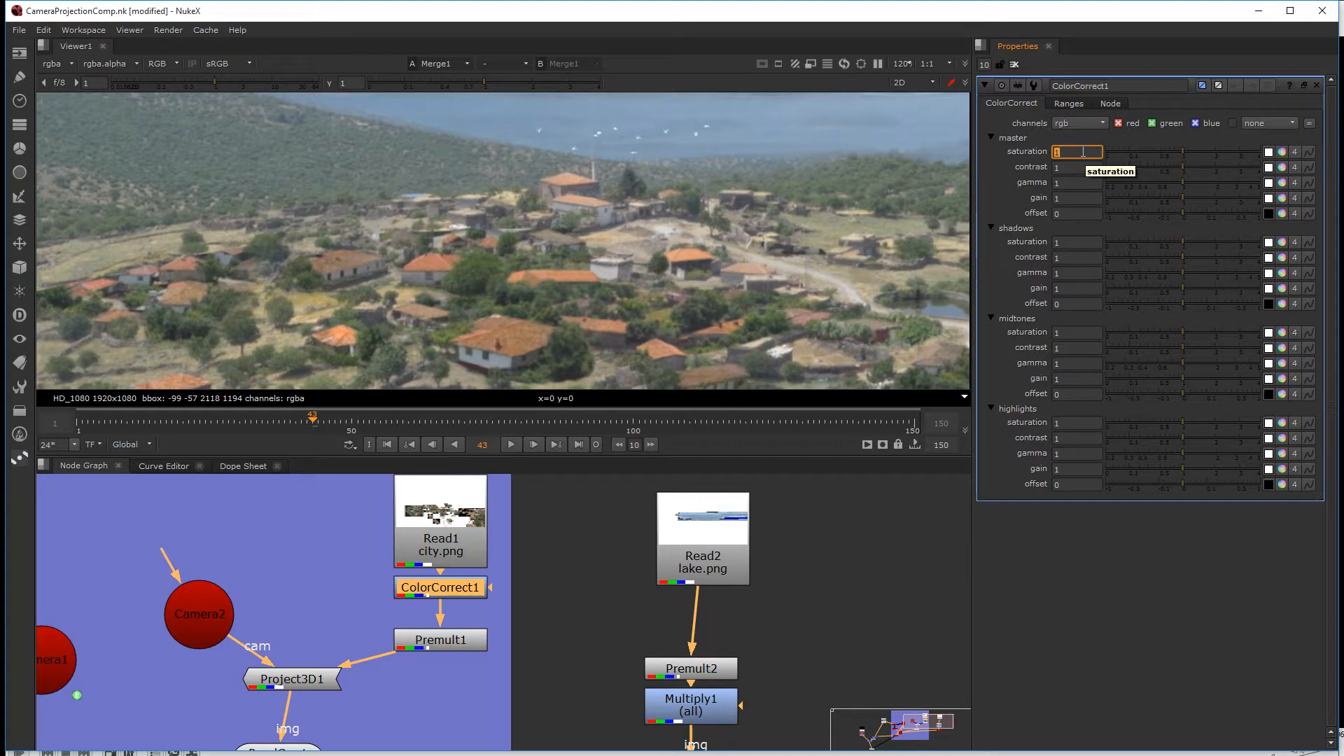
- Set ColorCorrect1's master saturation to -2 and check which areas the projected city covers at frames 78 and 105
type("-2")
key("Return")
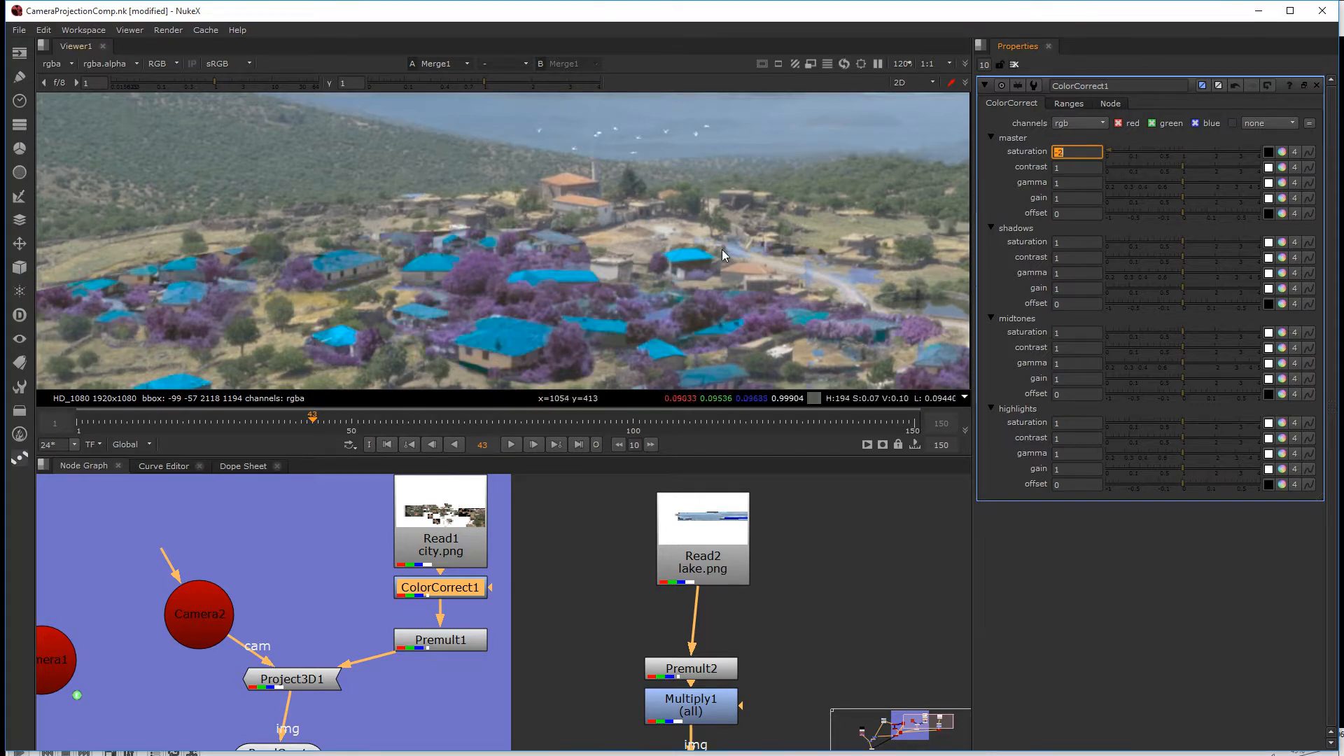
scroll(702, 275, "down", 3)
scroll(707, 318, "up", 1)
scroll(688, 314, "down", 3)
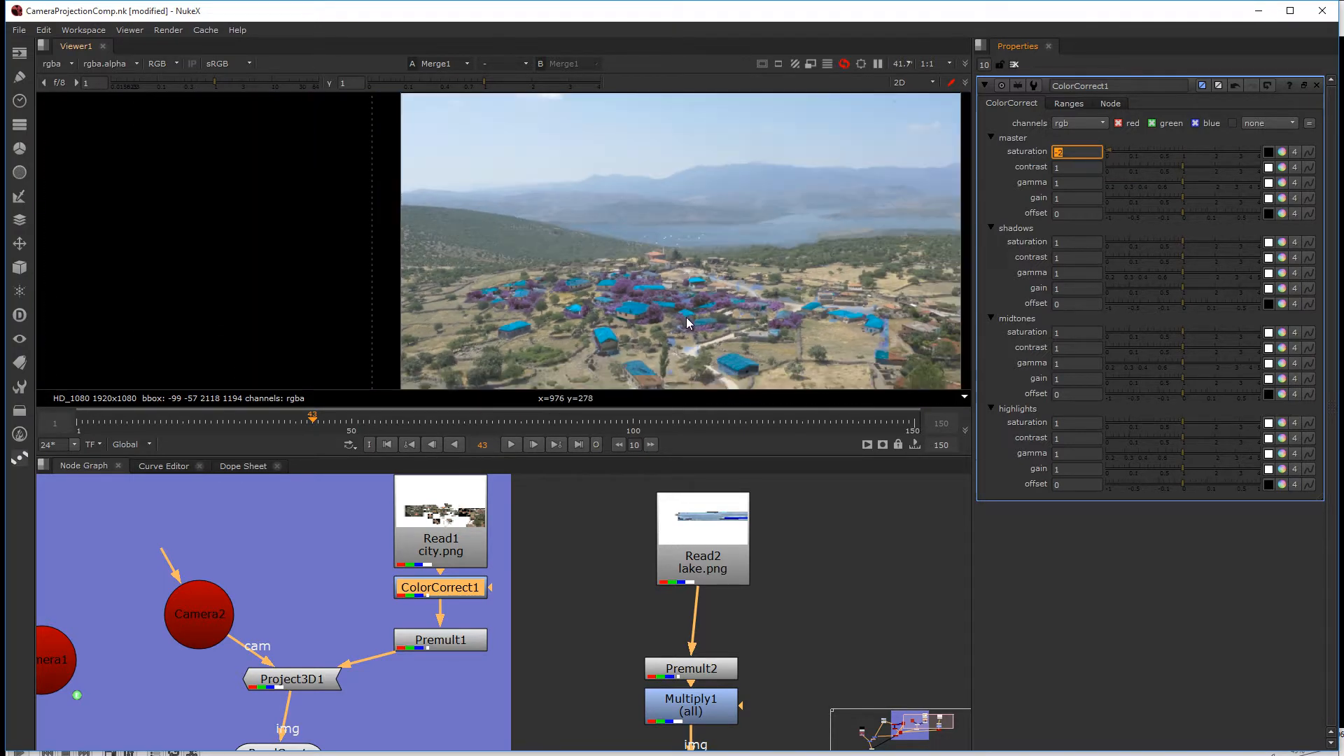
middle_click_drag(683, 317, 516, 266)
left_click(511, 420)
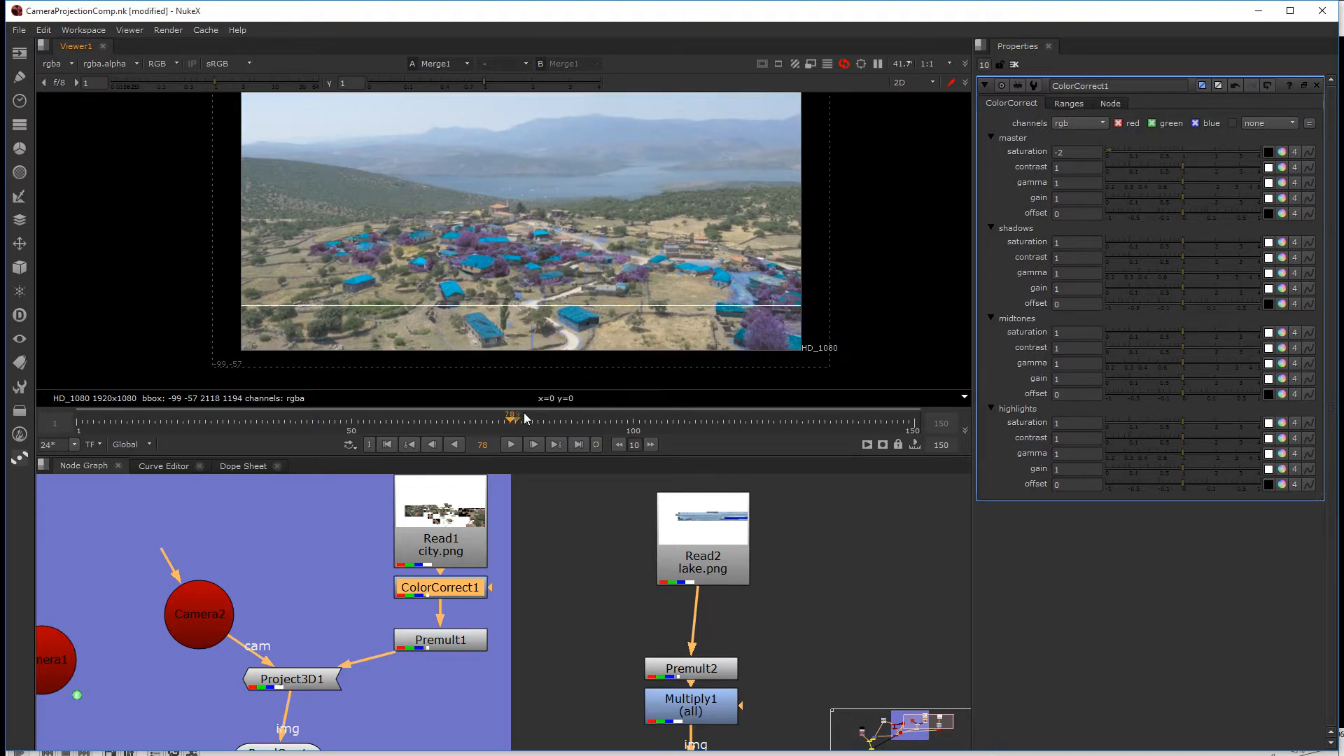
left_click(661, 420)
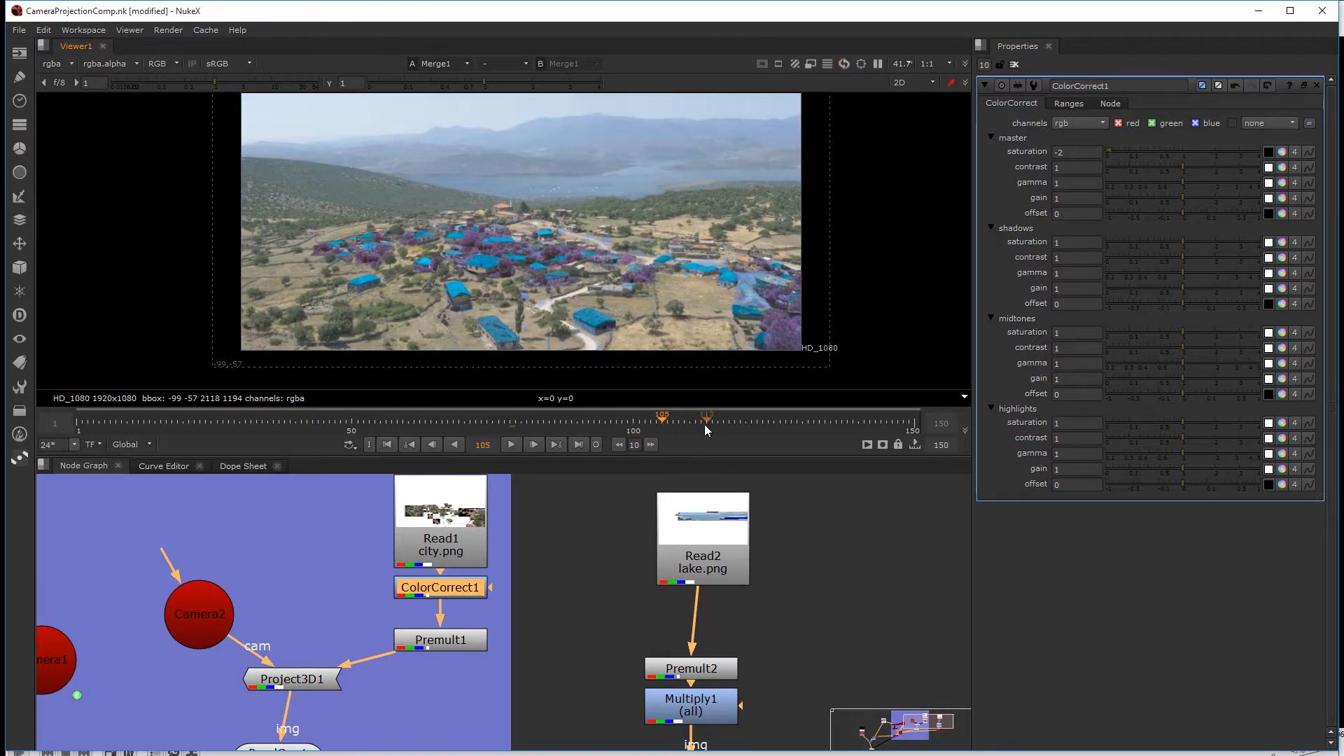
- Reset ColorCorrect1's master saturation to 1, then reduce it to 0.8 while viewing the projected village up close
left_click(1068, 151)
key("Return")
scroll(494, 260, "up", 3)
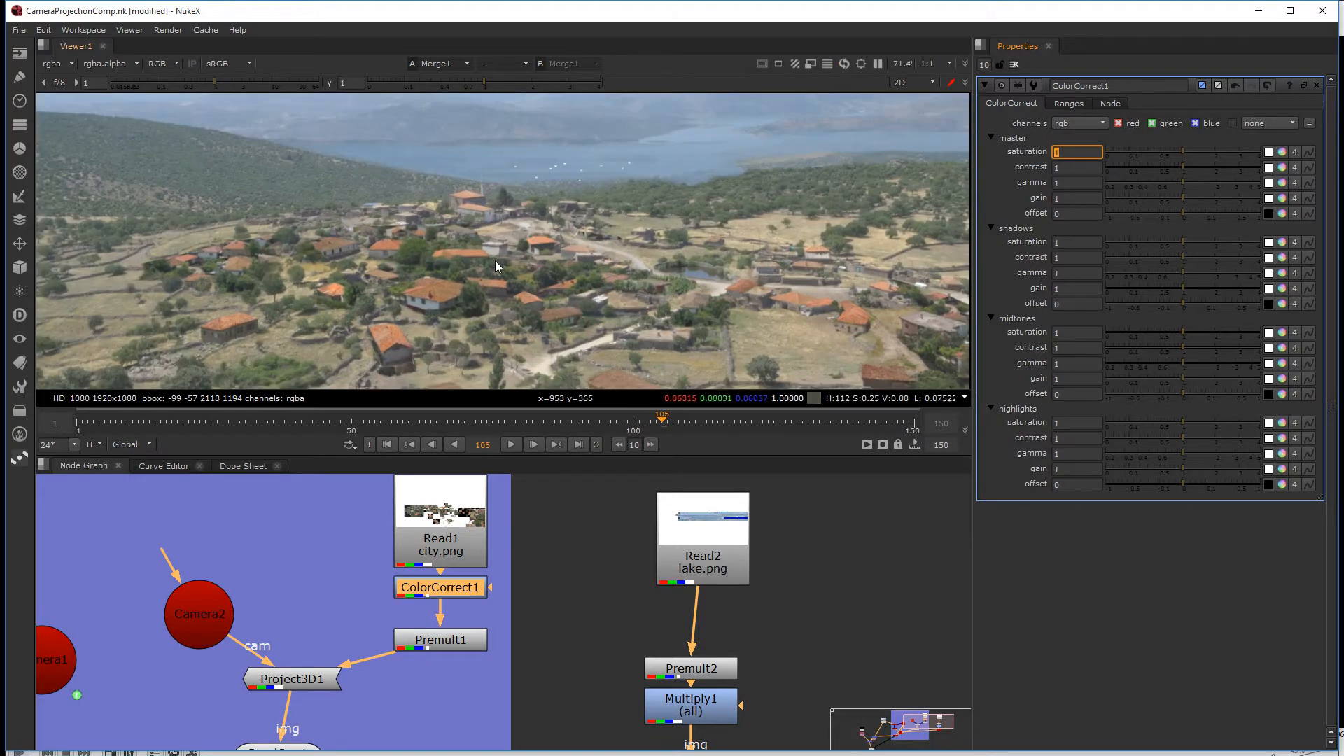
scroll(515, 288, "up", 1)
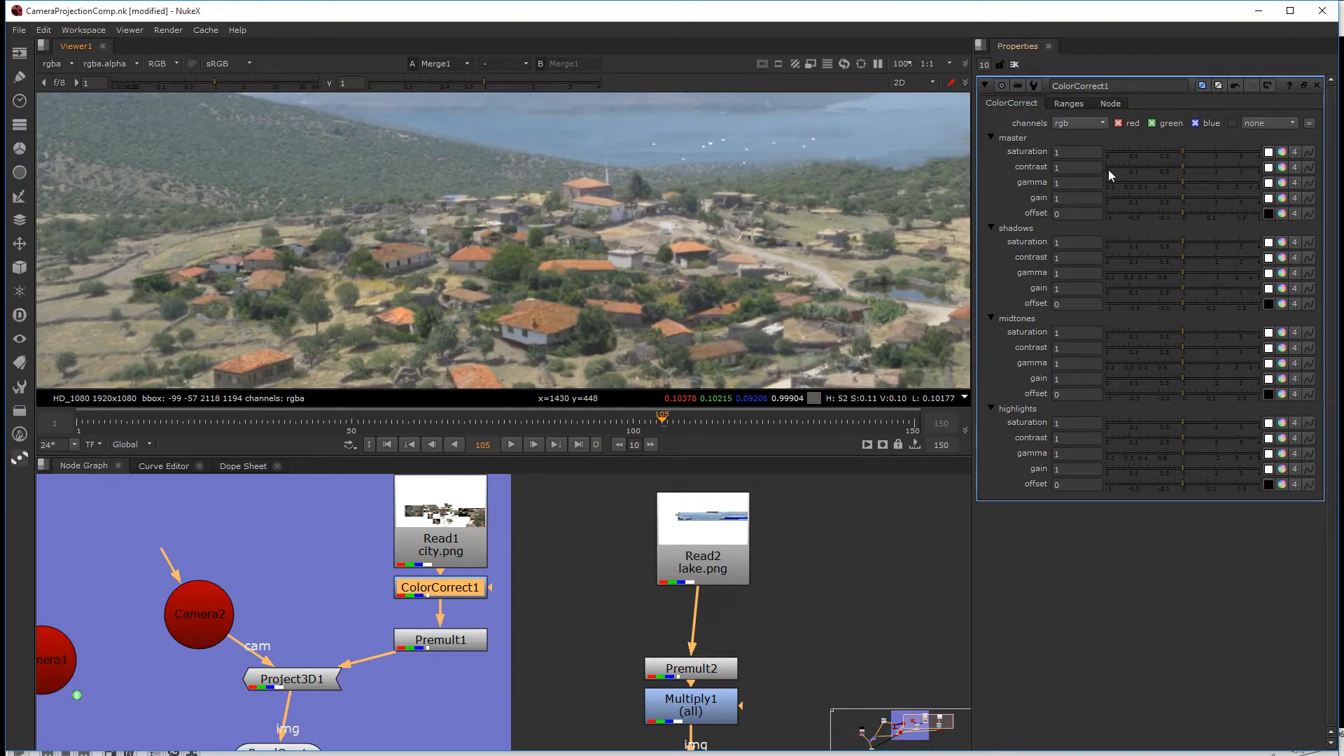
left_click(1086, 152)
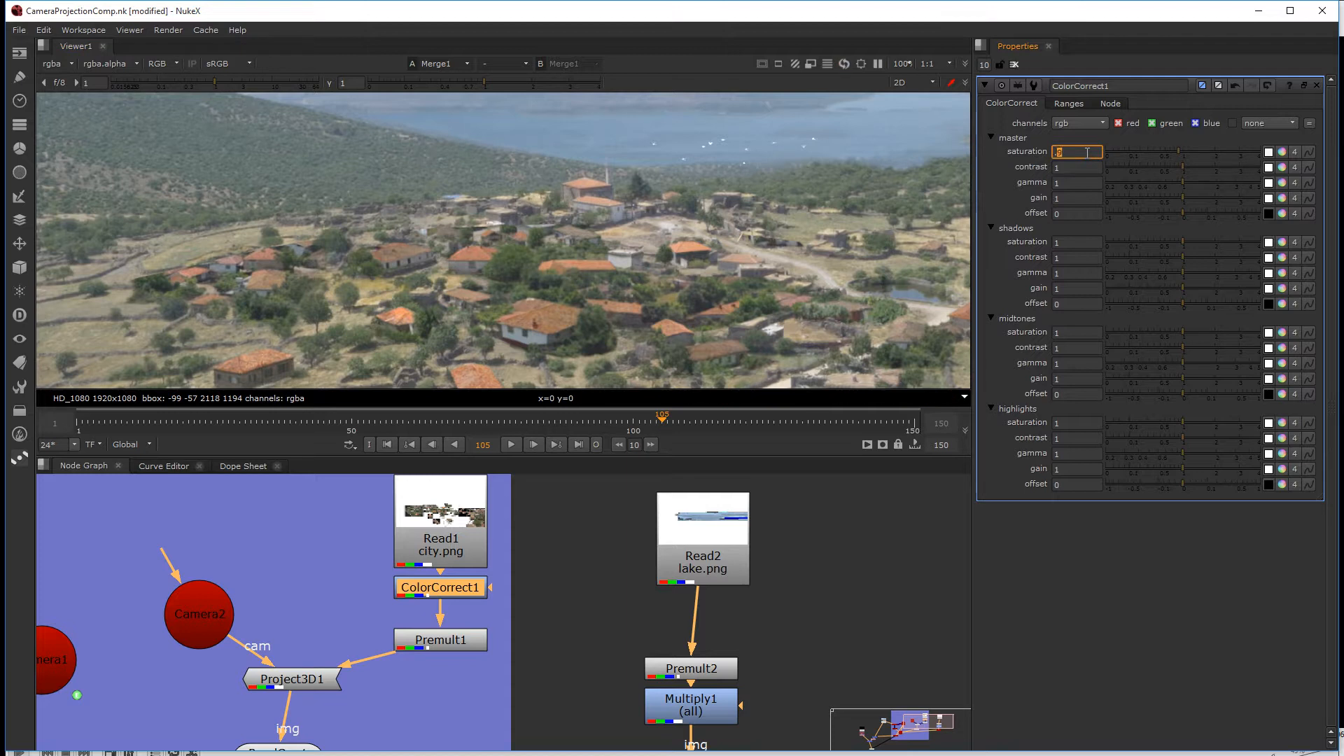
middle_click_drag(538, 292, 566, 245)
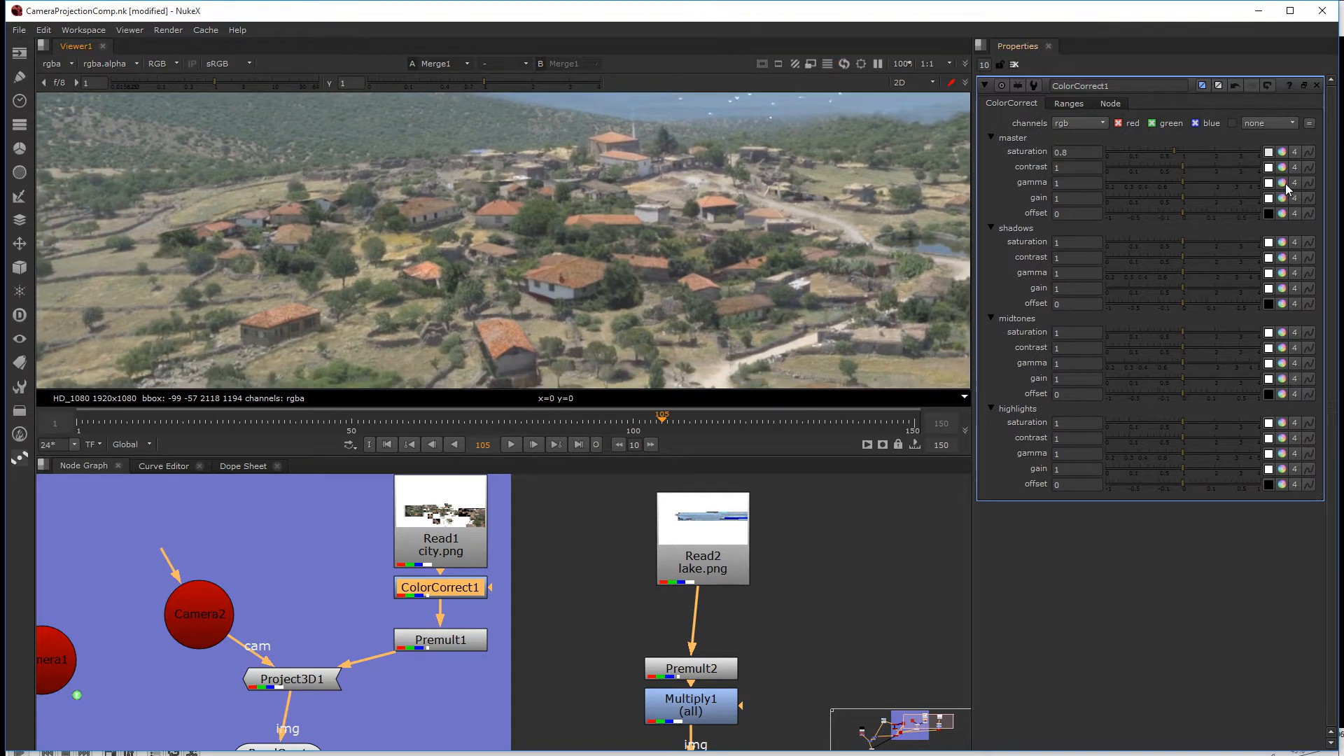
- Raise ColorCorrect1's master gamma to 1.06 and check the village's houses and trees
left_click(1208, 182)
left_click_drag(1208, 182, 1186, 186)
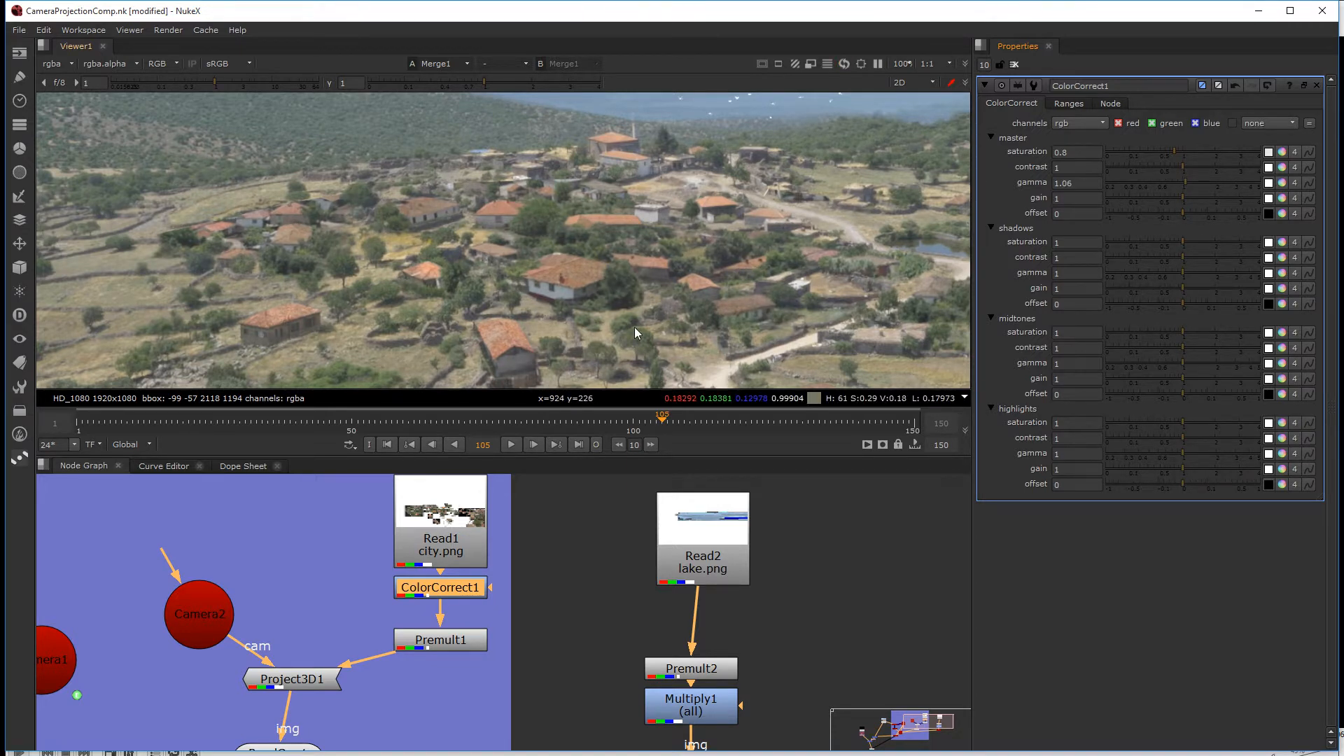
middle_click_drag(597, 342, 546, 355)
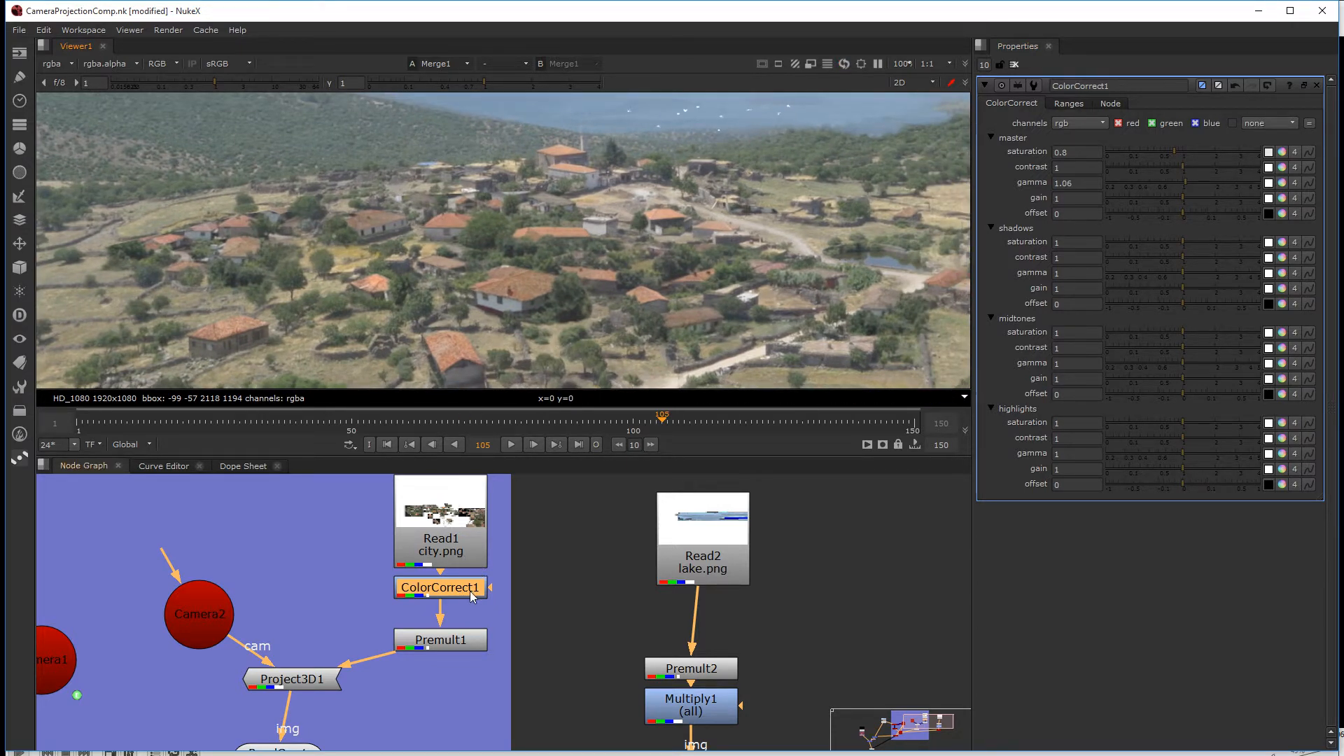
- Move Premult1 down and insert a Multiply node between ColorCorrect1 and Premult1
left_click_drag(463, 641, 462, 660)
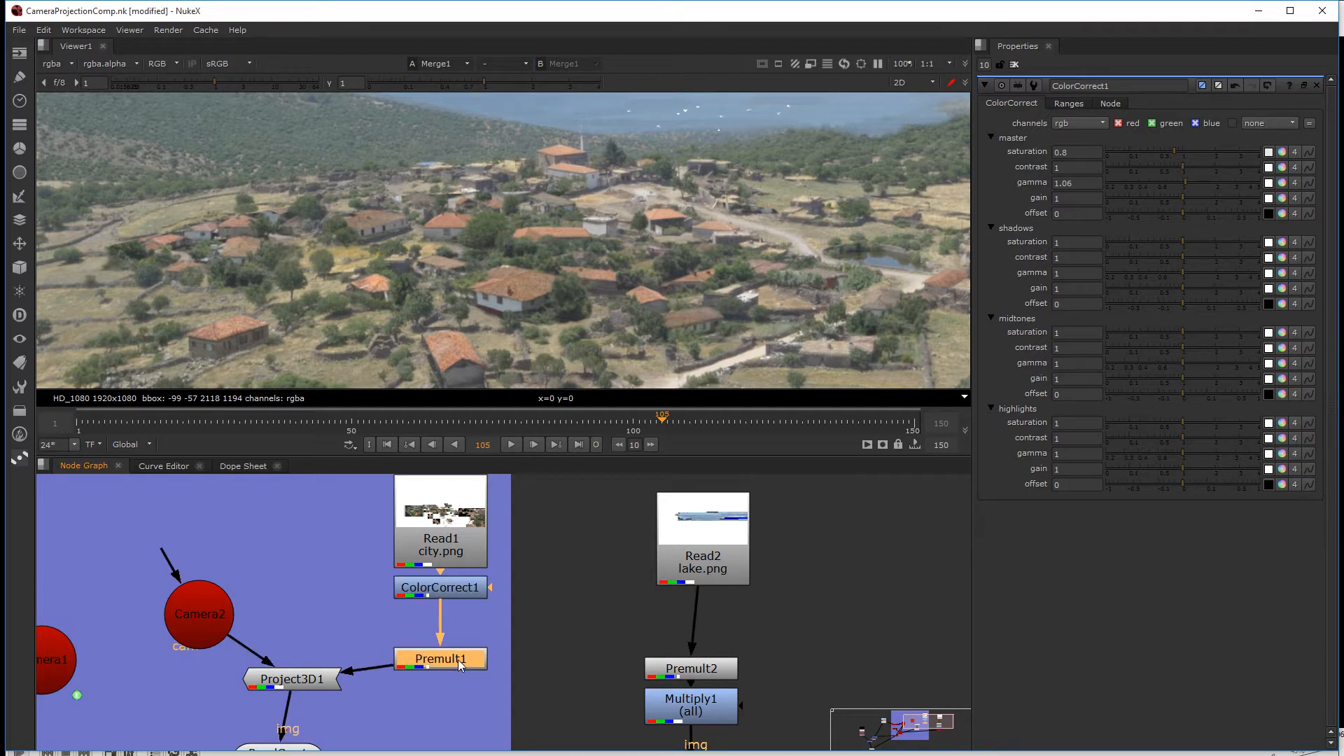
left_click(459, 590)
key("Tab")
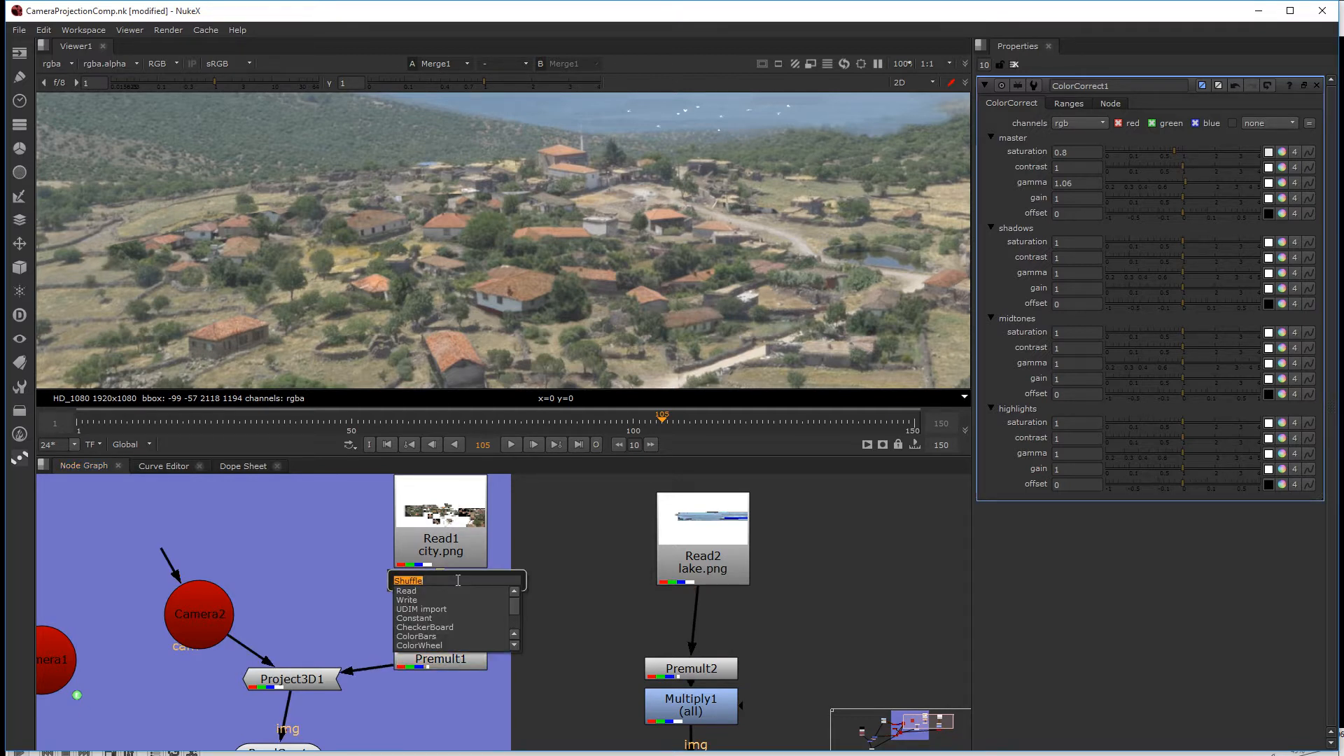
type("multiply")
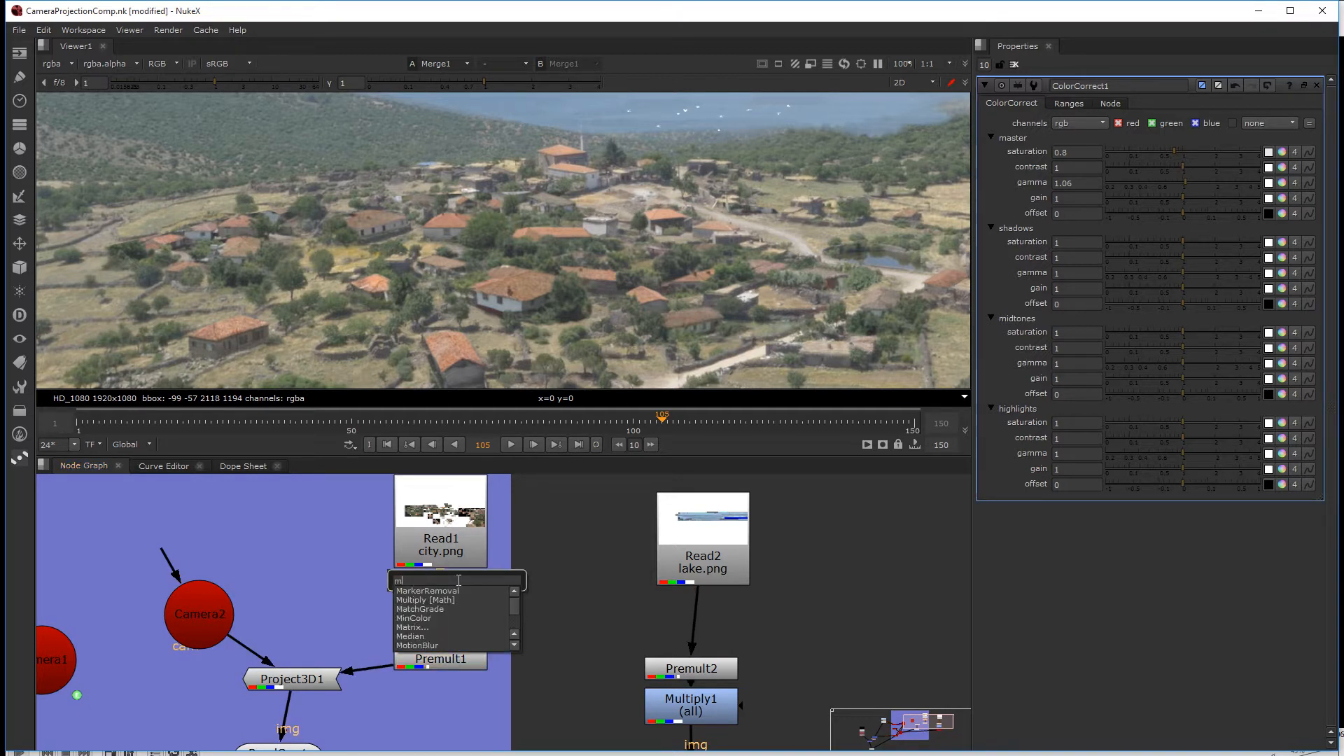
key("Return")
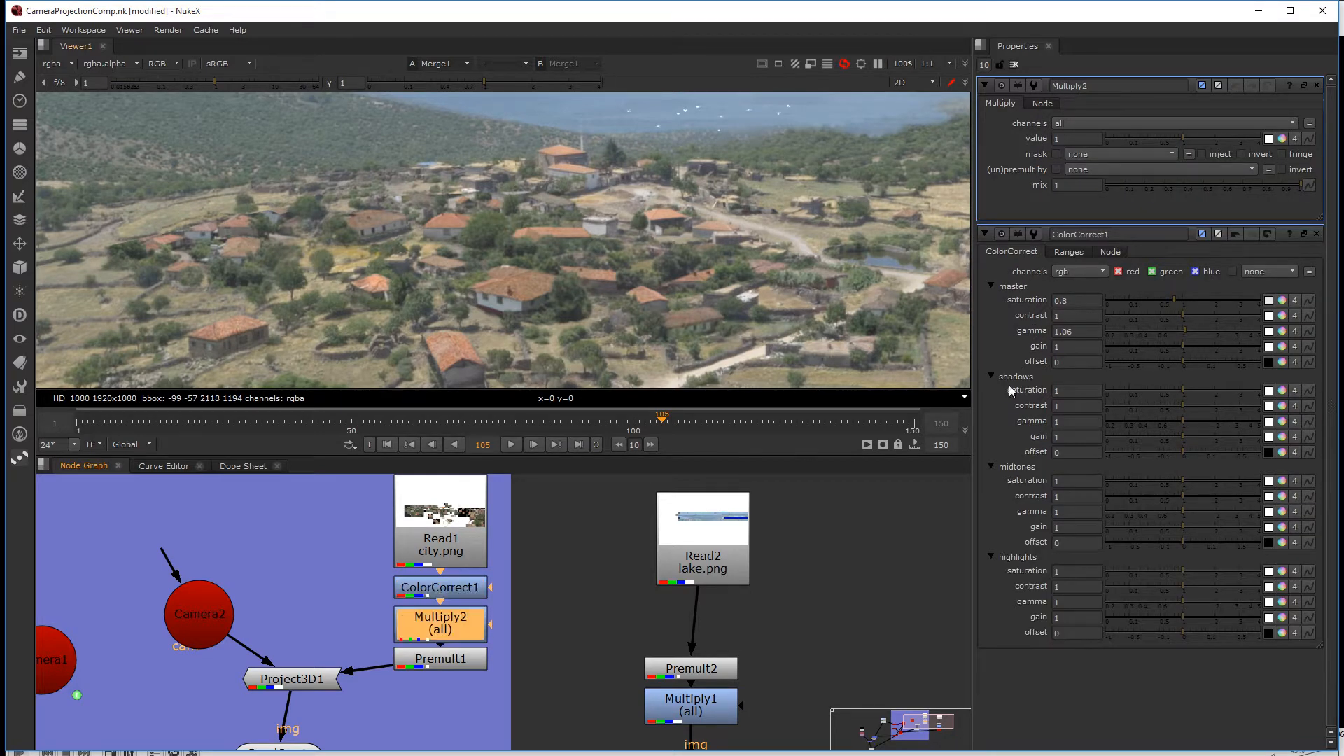
- Darken the projected city slightly by setting the new Multiply node's value to 0.95
left_click_drag(1144, 135, 1178, 138)
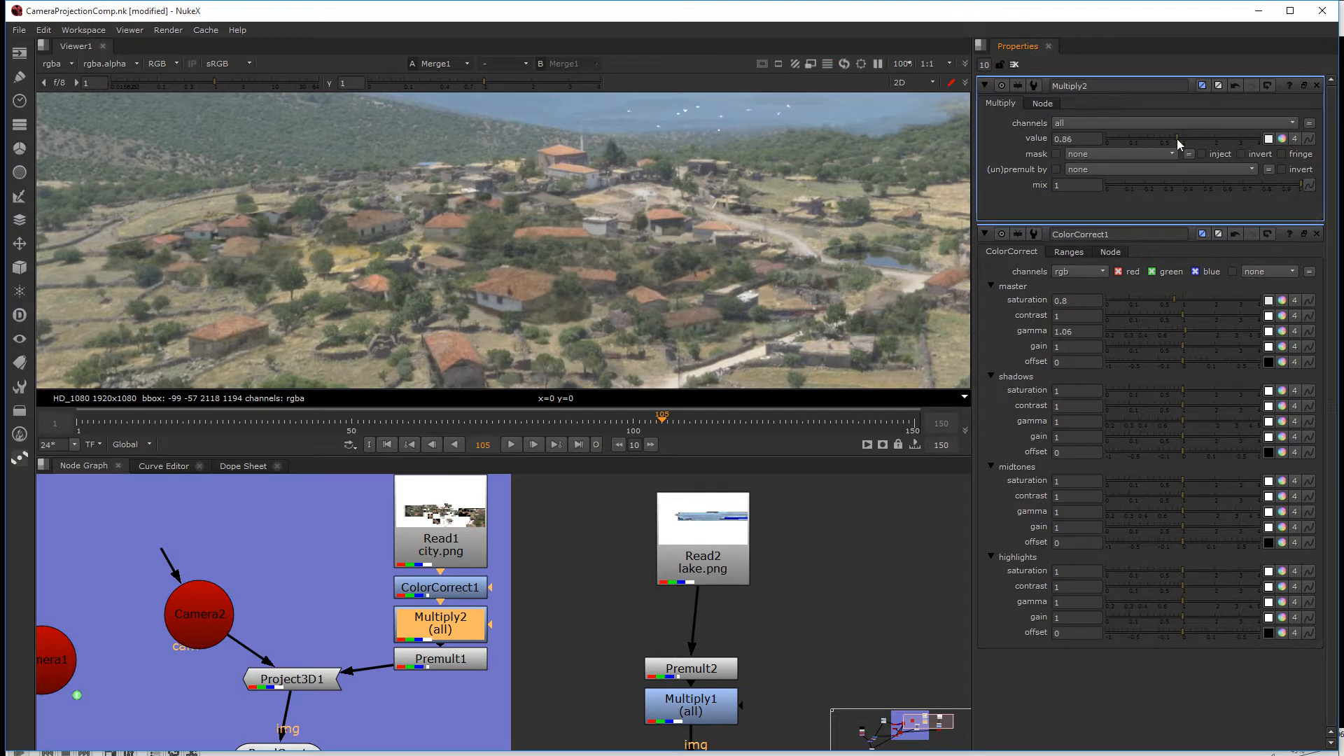
left_click(1091, 138)
type(".95")
key("Return")
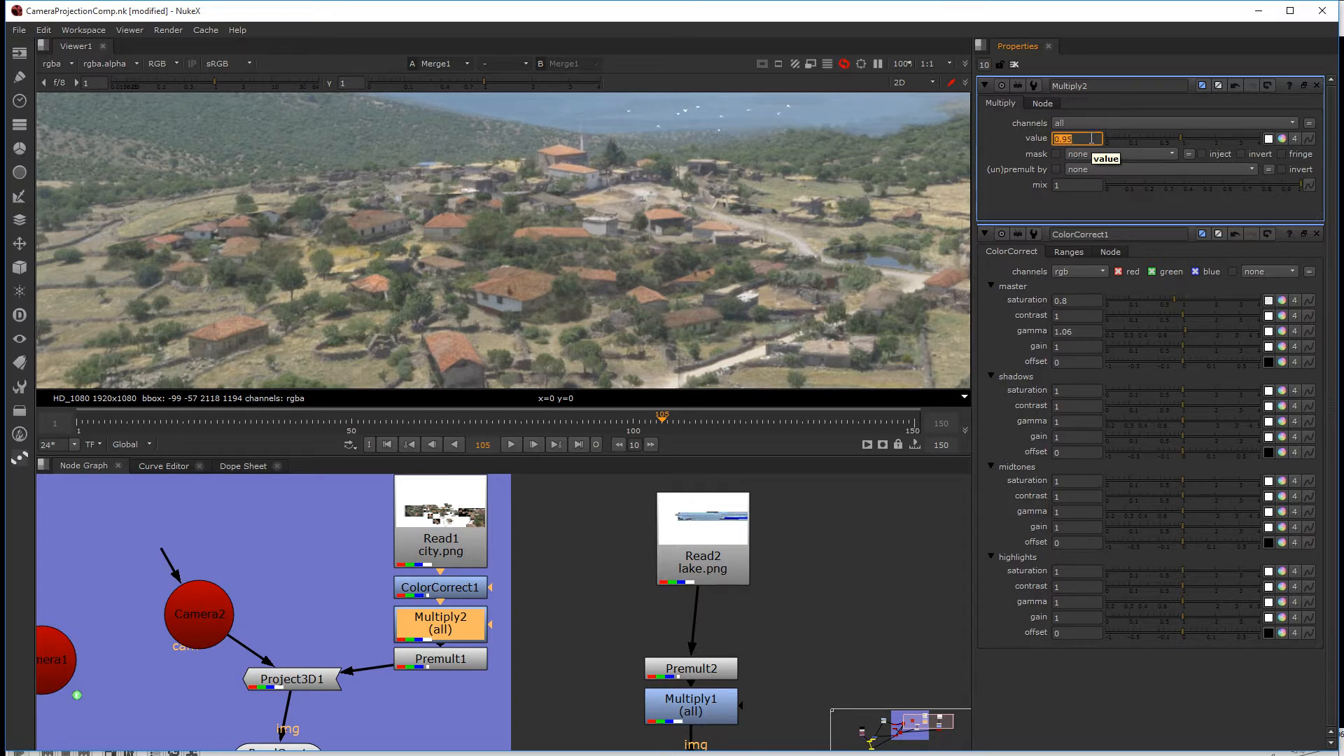
- Review the colour-corrected city in the enlarged viewer at frames 105 and 69, with ColorCorrect1 and Multiply2 selected in between
key("f")
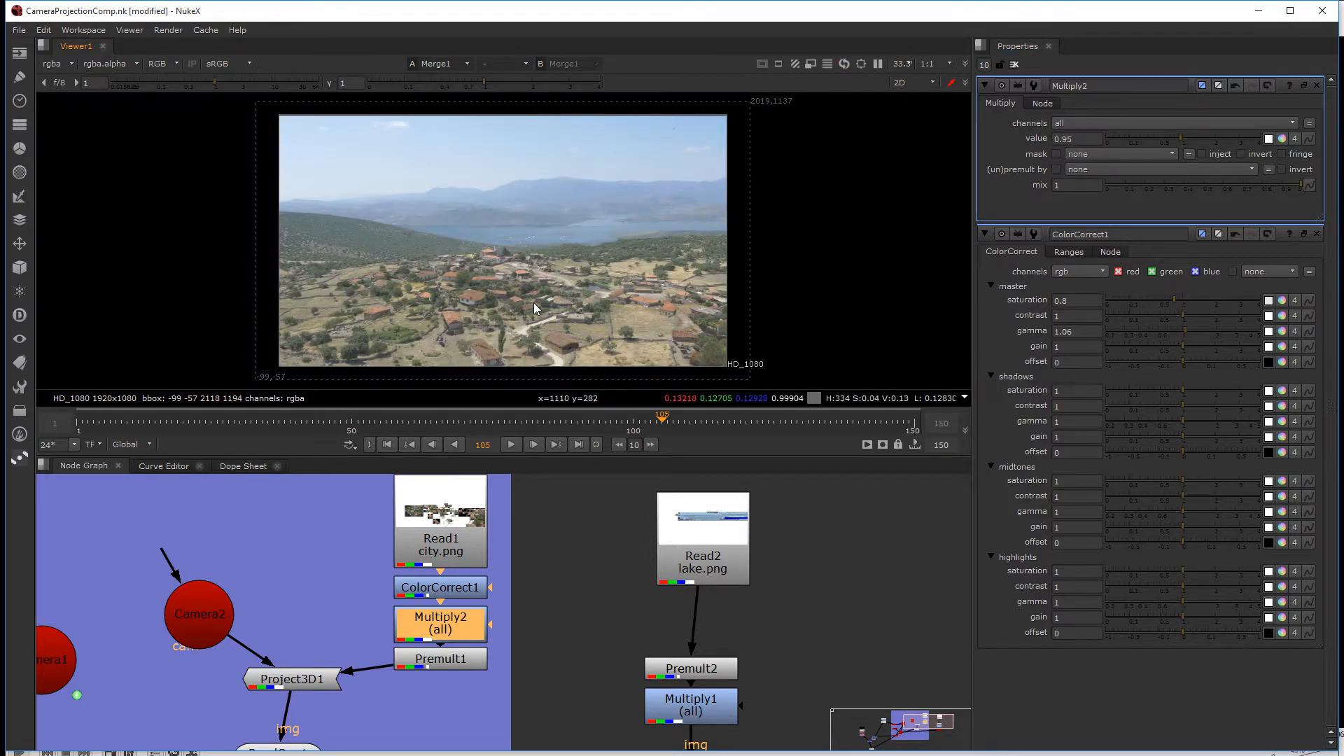
scroll(518, 300, "up", 1)
key("space")
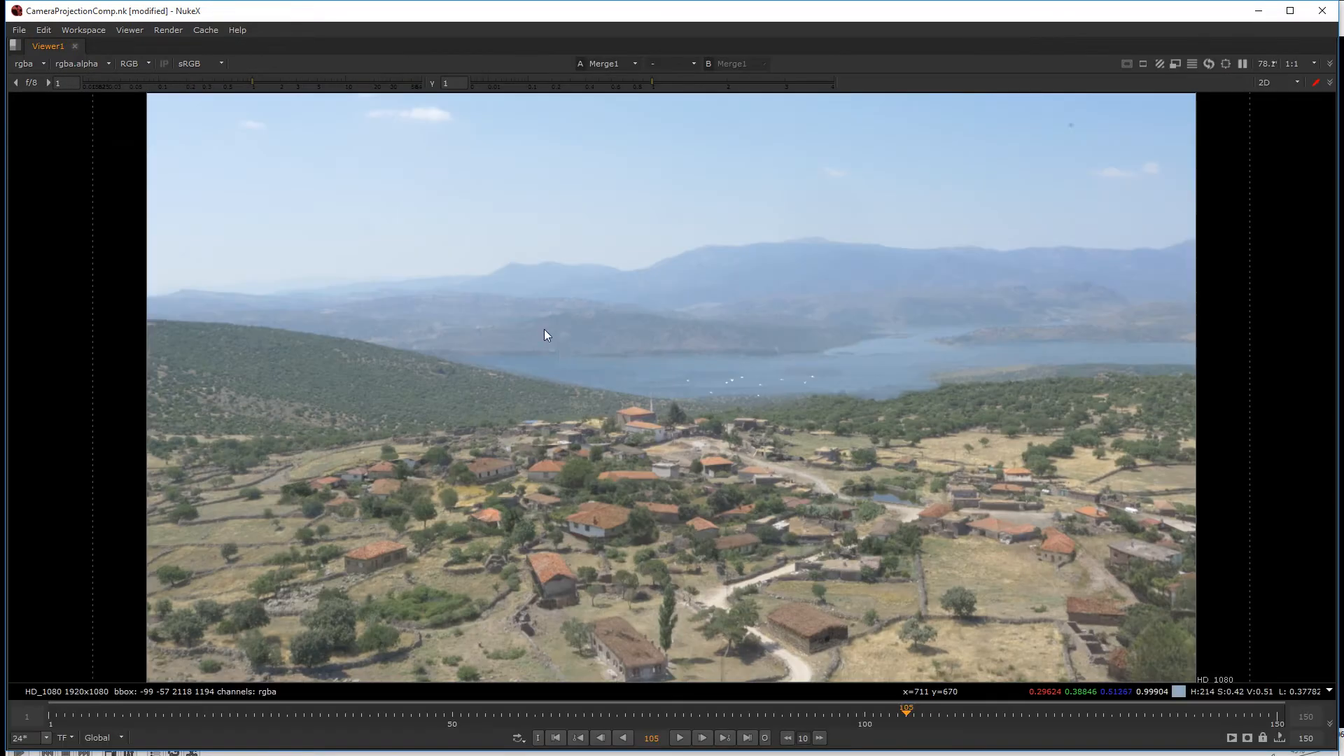
key("space")
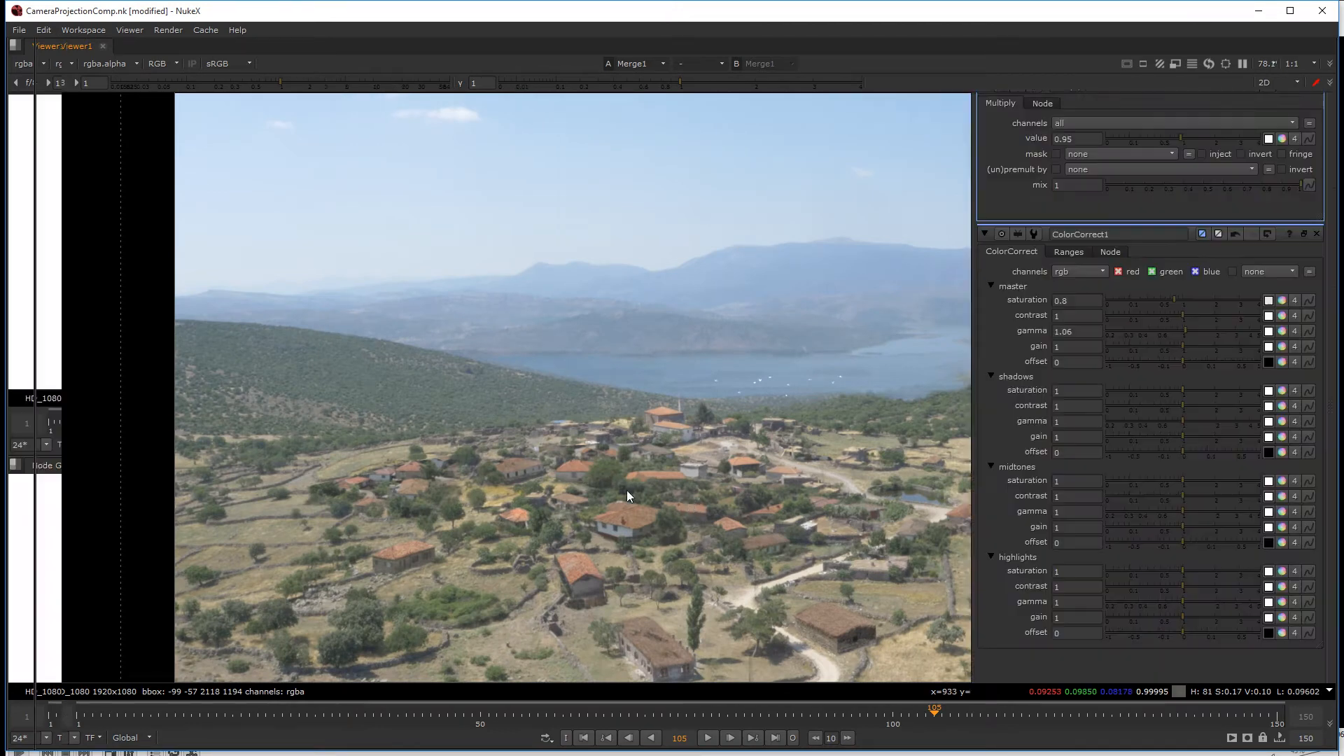
left_click_drag(377, 569, 486, 636)
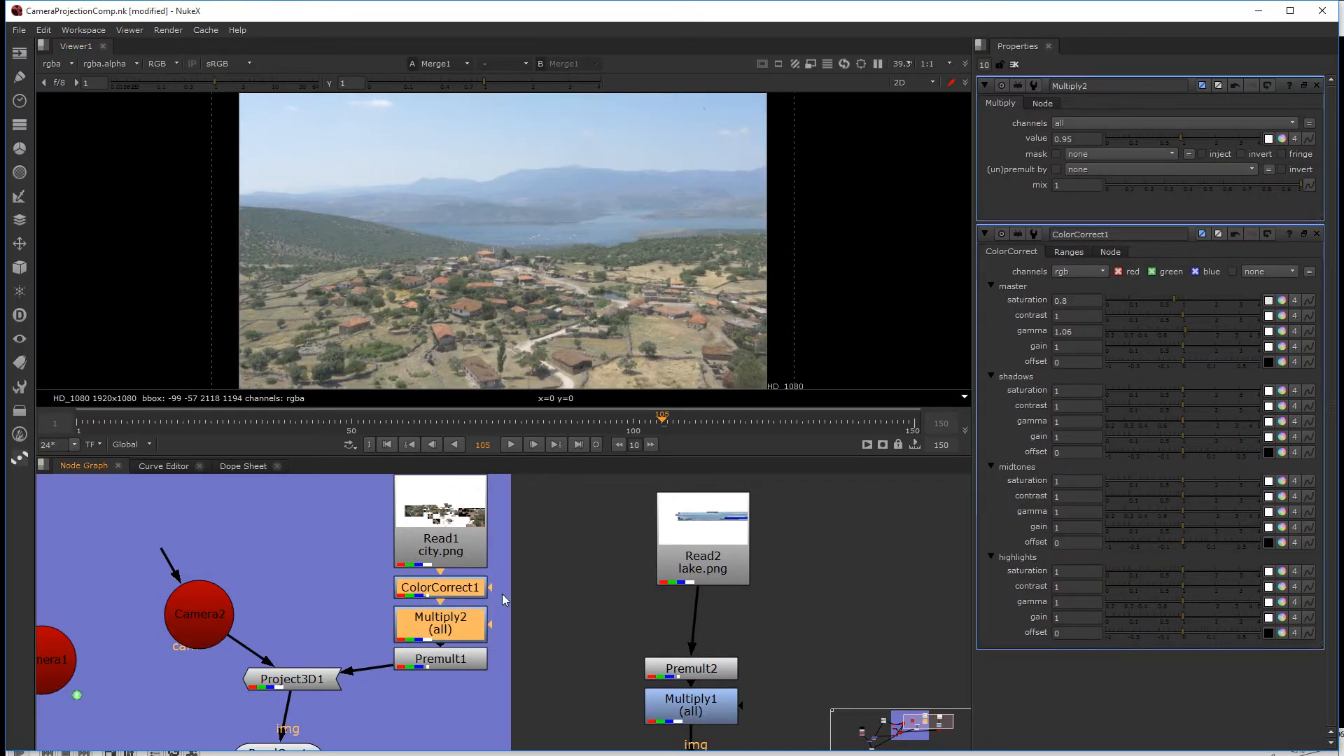
key("space")
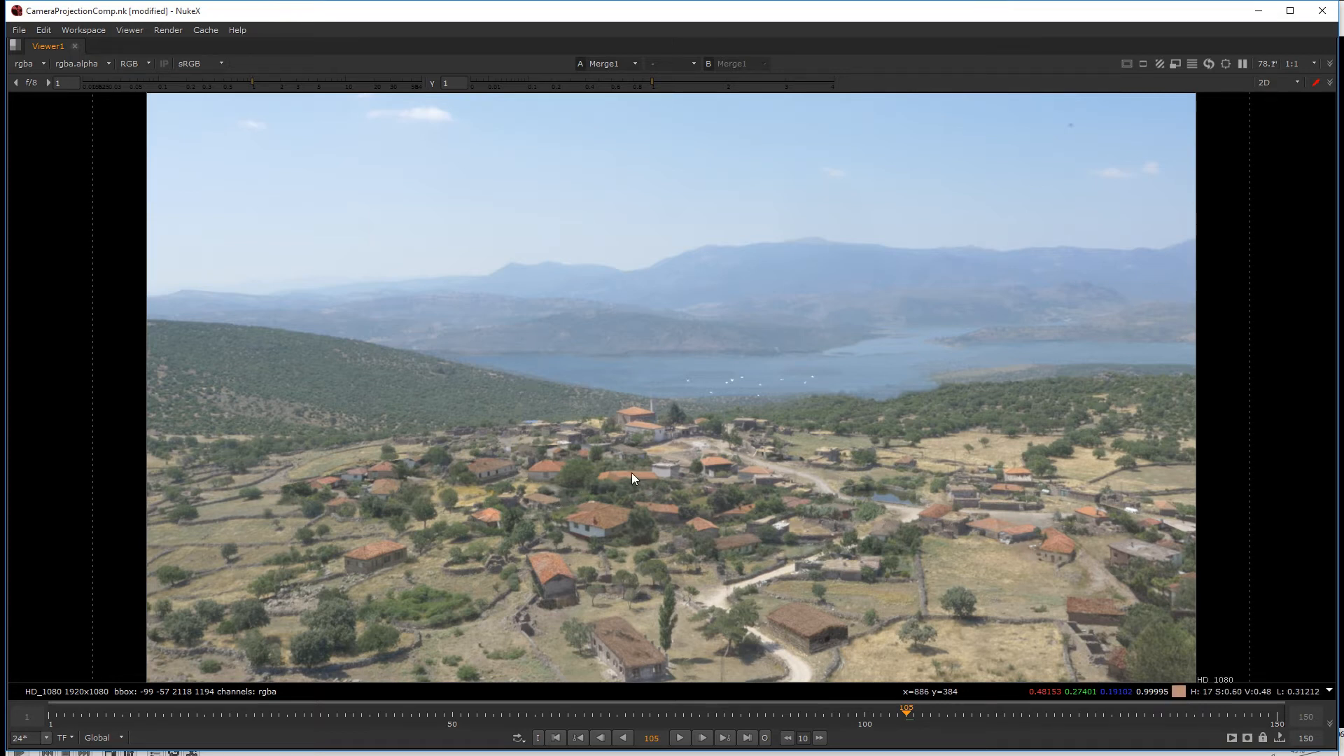
left_click(608, 717)
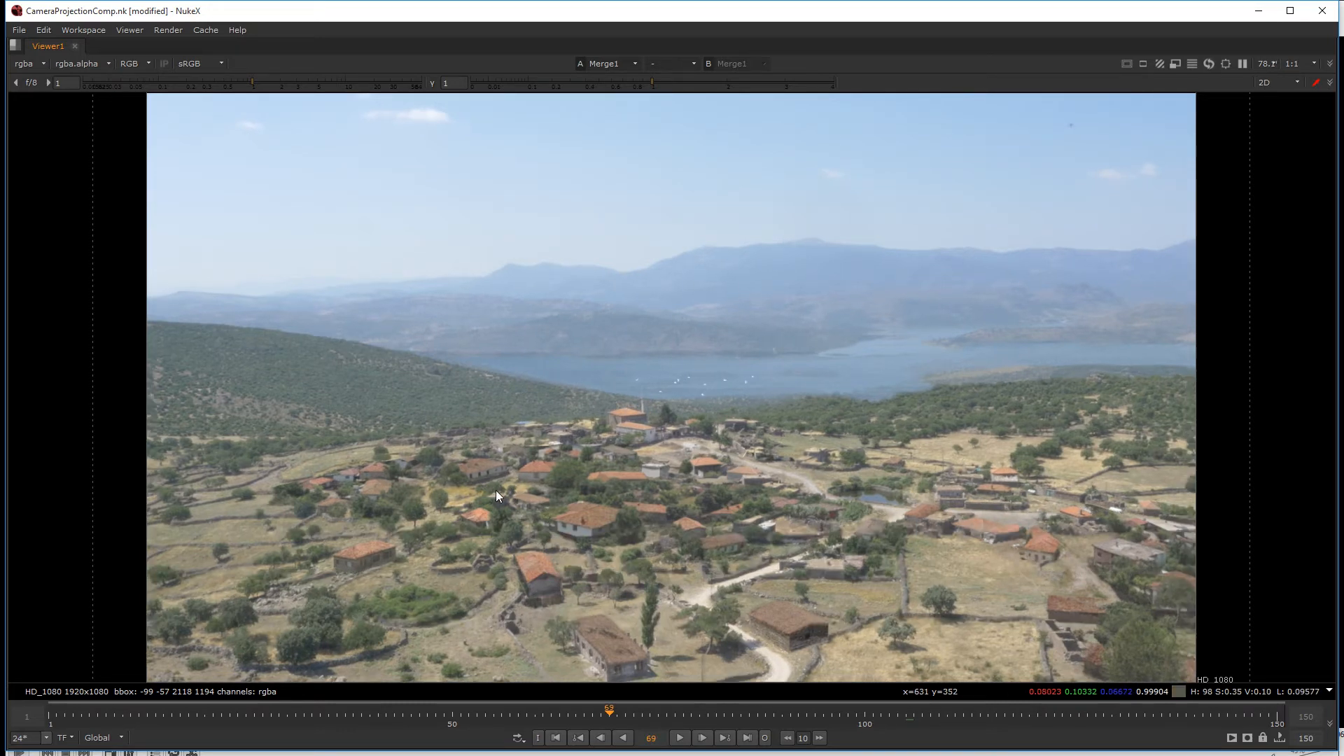
key("space")
- Inspect the village up close and the projection nodes, and check the full comp at frames 85, 101 and 1
left_click(592, 553)
scroll(536, 556, "down", 3)
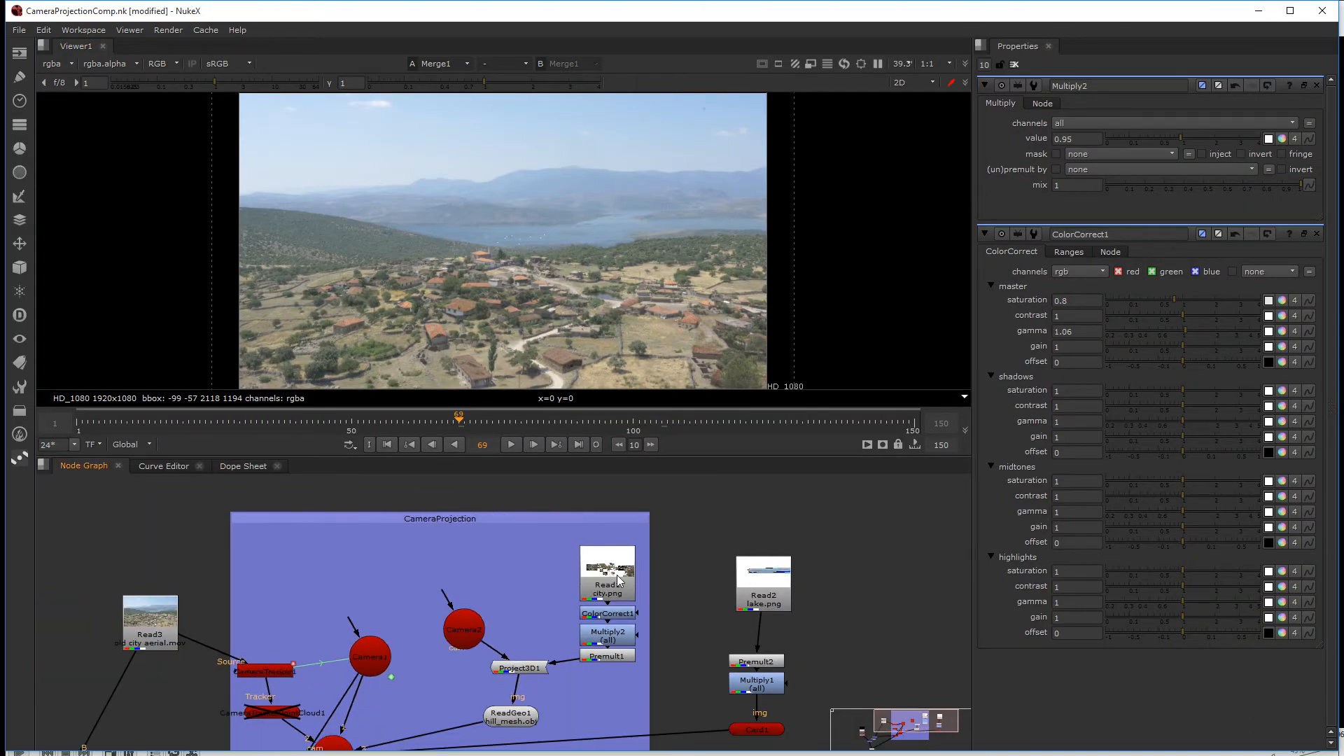
scroll(672, 329, "up", 3)
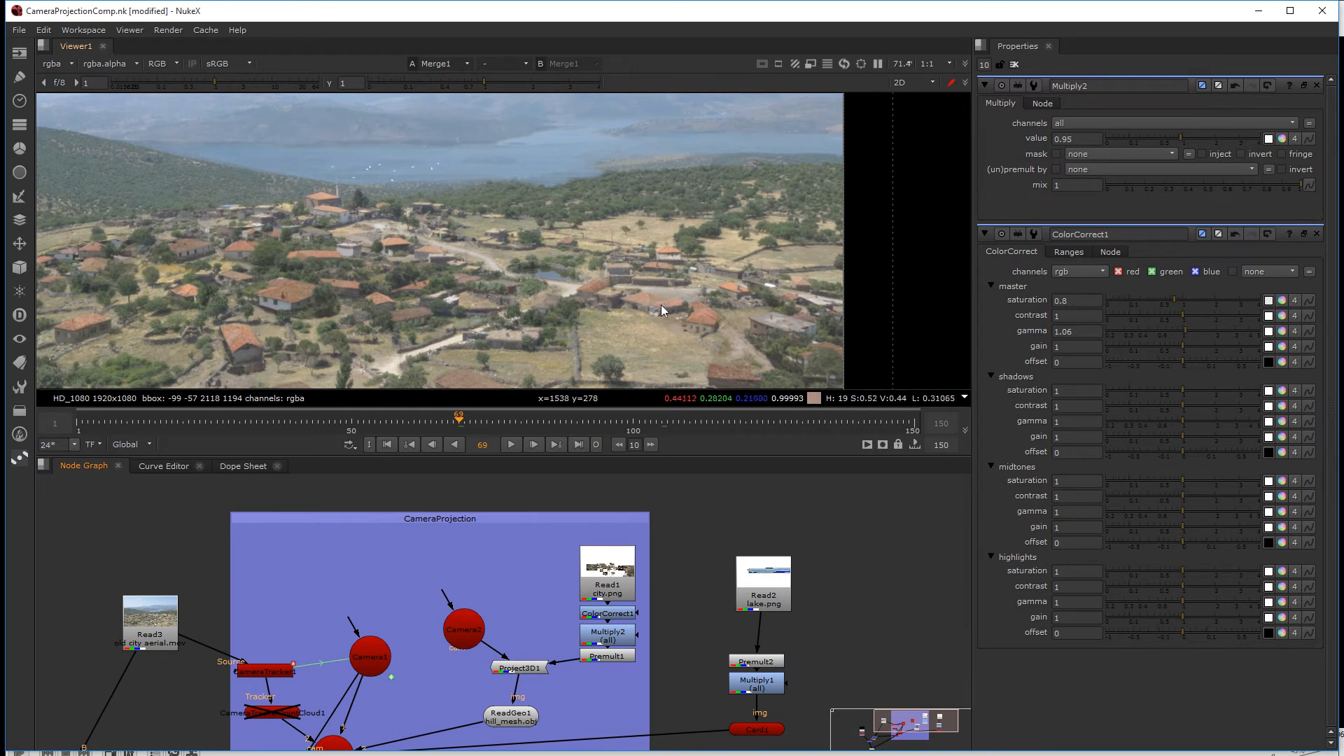
middle_click_drag(747, 713, 733, 636)
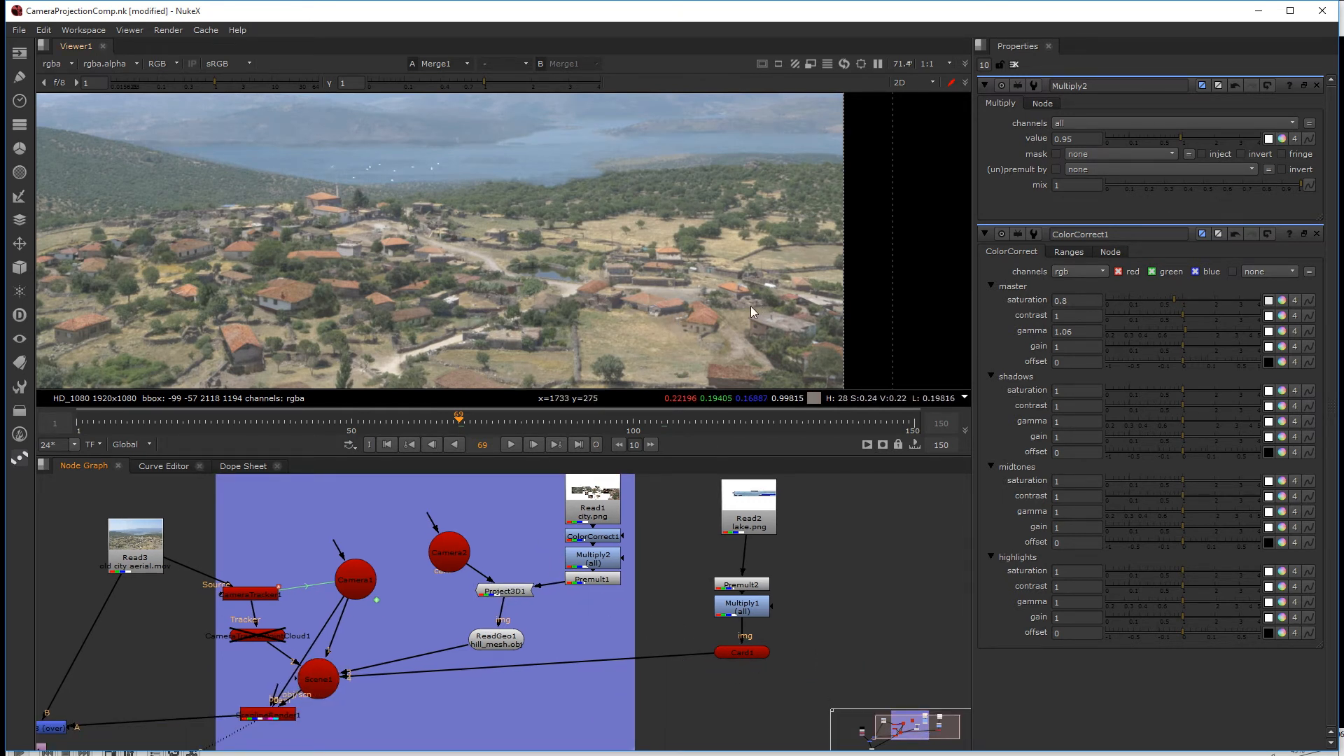
key("f")
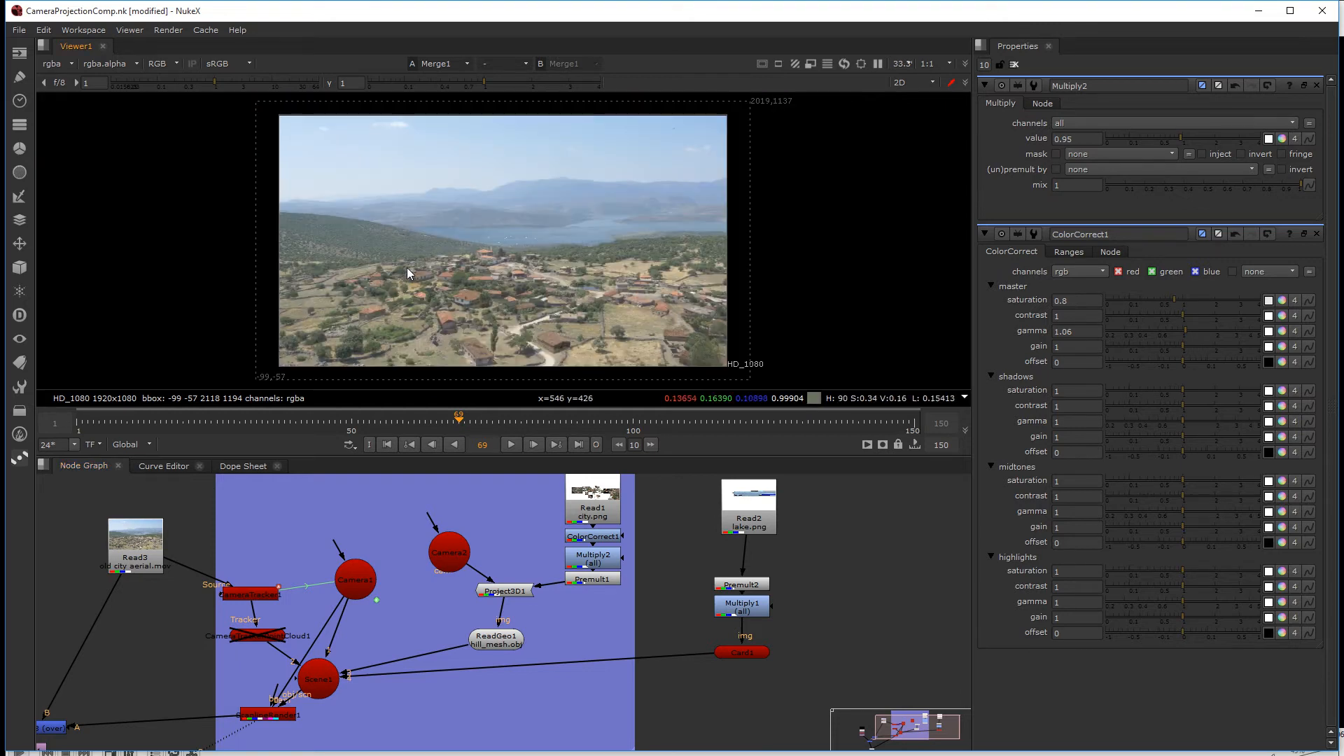
key("space")
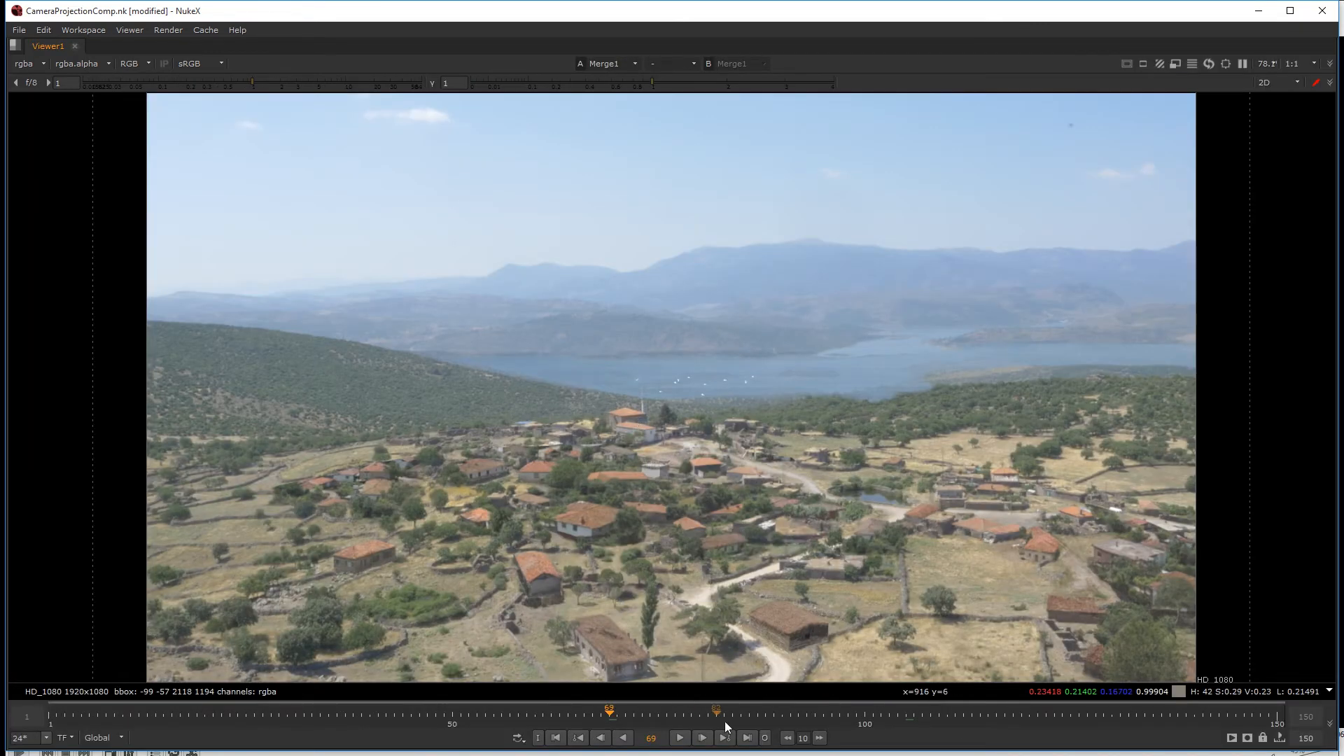
left_click(742, 714)
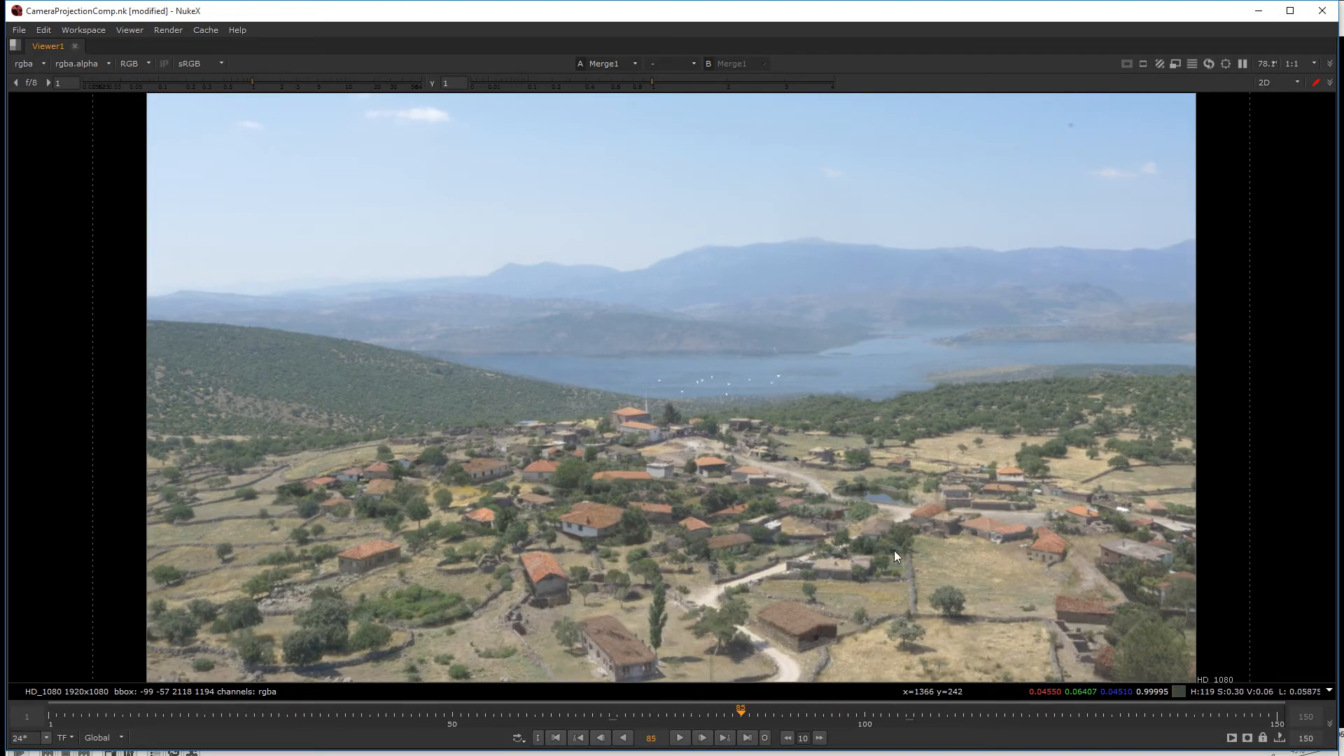
left_click(872, 714)
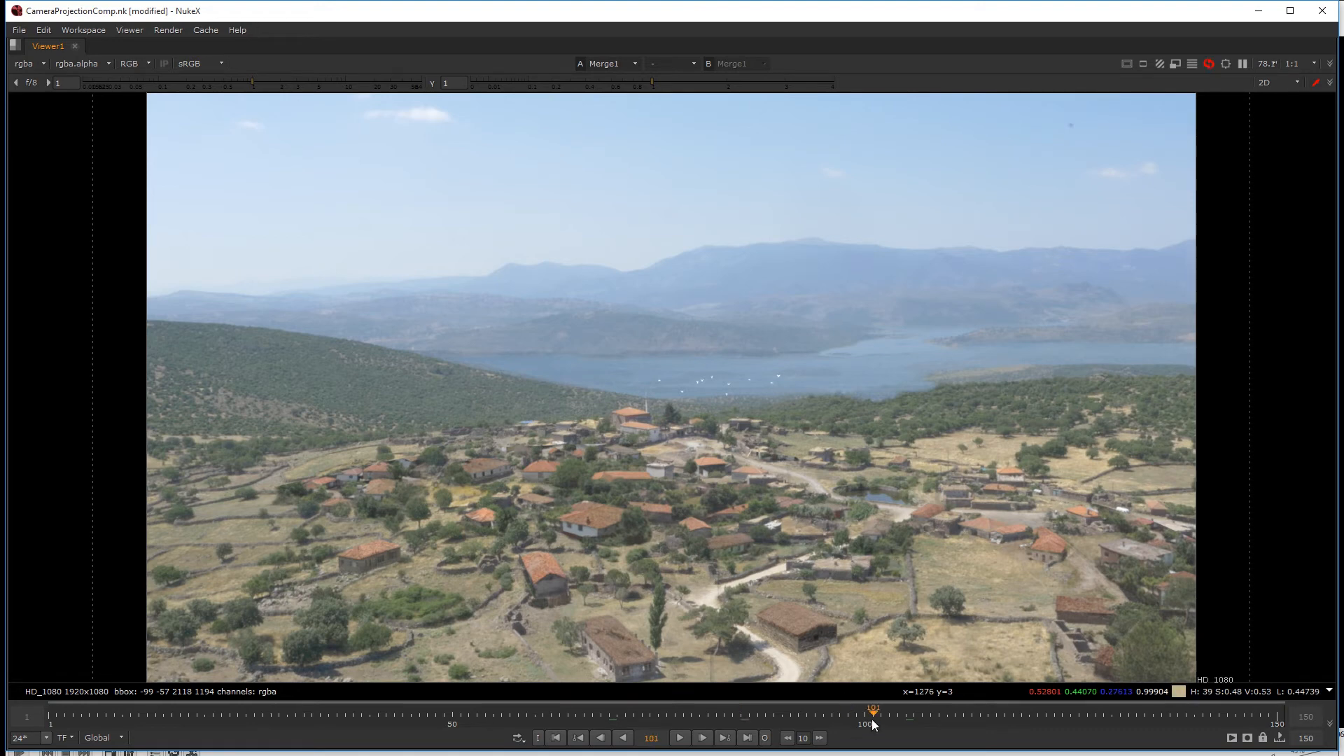
left_click(556, 737)
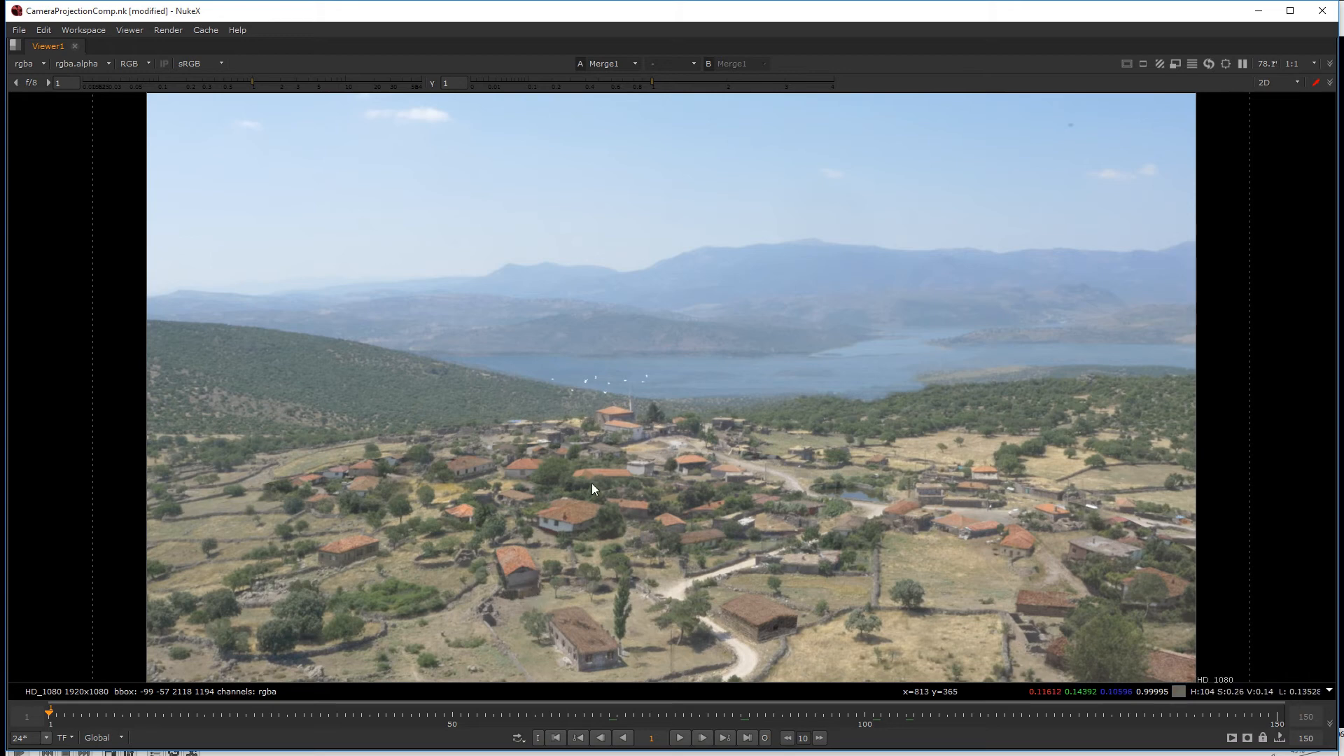
- Play the YuzYil_Plan02.001.mov reference in VLC, pause it for comparison, and return to Nuke
key("alt+Tab")
key("space")
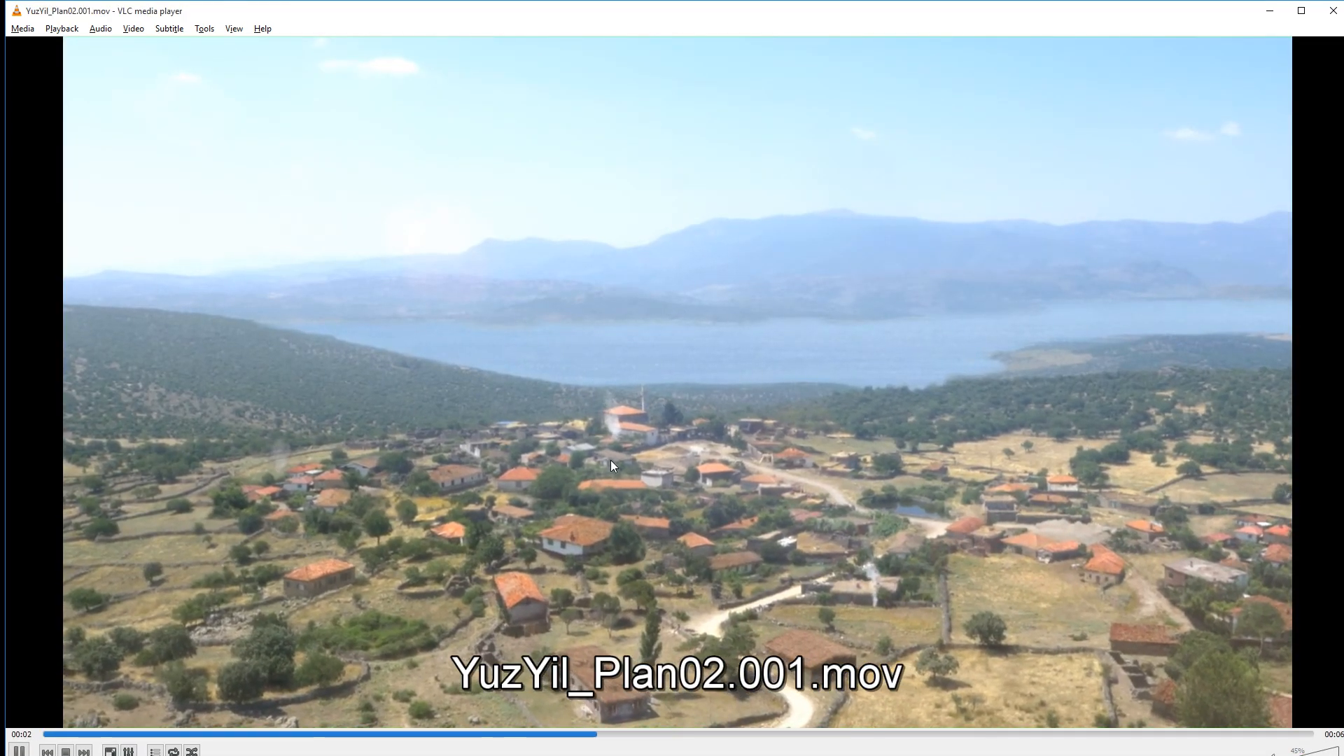
key("space")
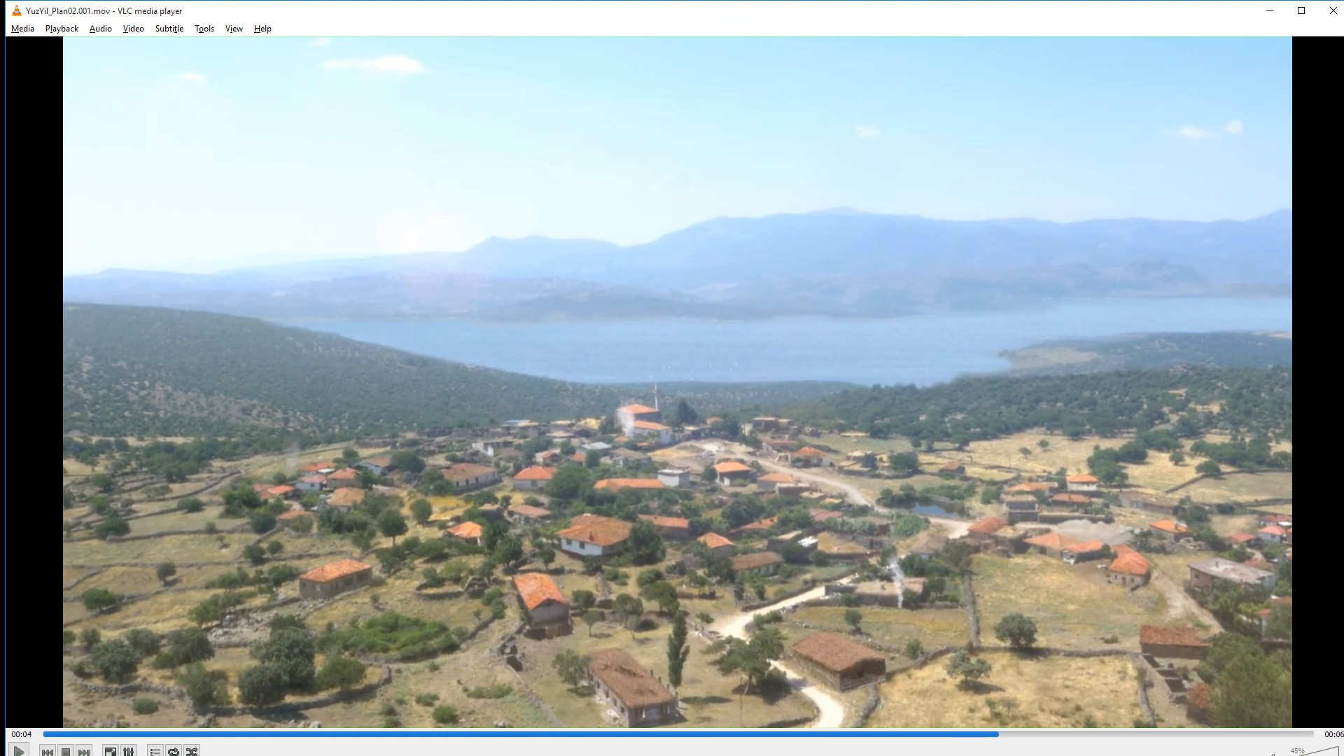
key("alt+Tab")
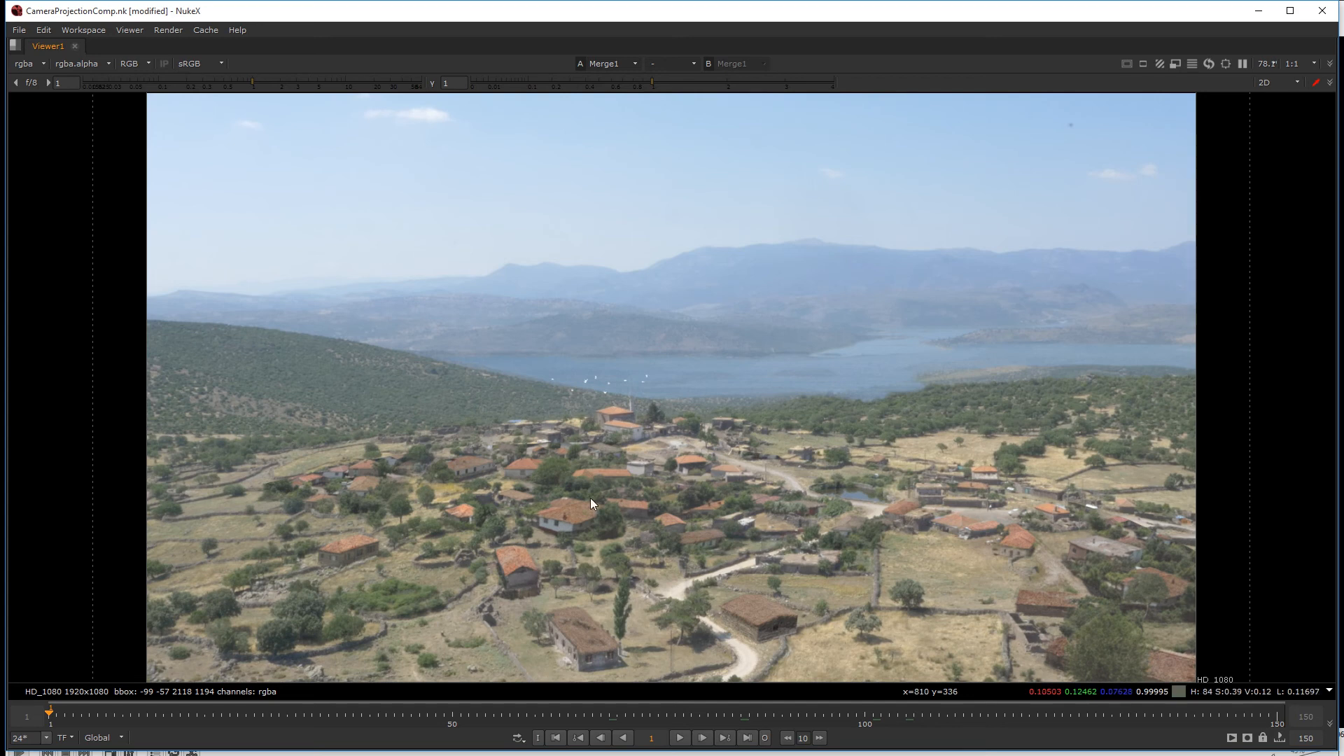
- Look over the node graph, focusing on the branches between the aerial footage, the birds and the camera projection
key("space")
middle_click_drag(560, 548, 555, 563)
scroll(521, 568, "down", 3)
middle_click_drag(420, 596, 496, 569)
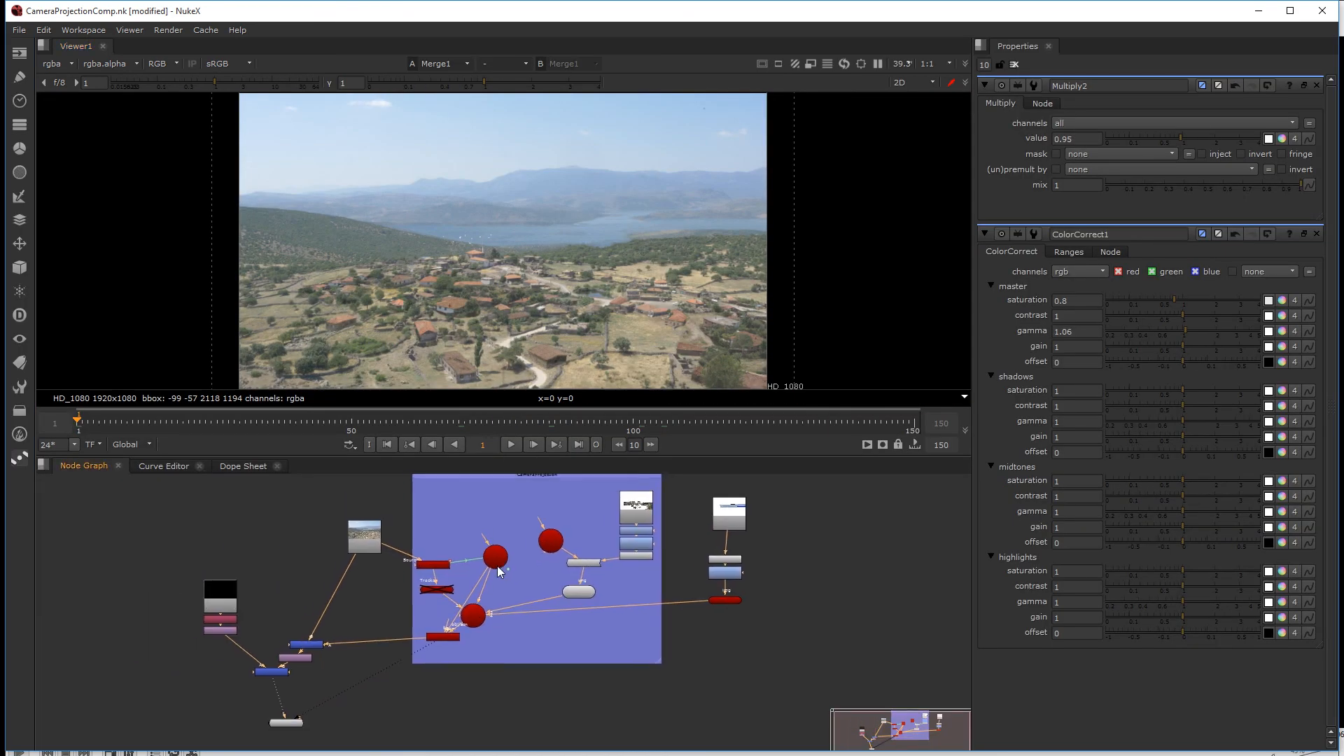
scroll(471, 590, "up", 3)
middle_click_drag(346, 614, 388, 637)
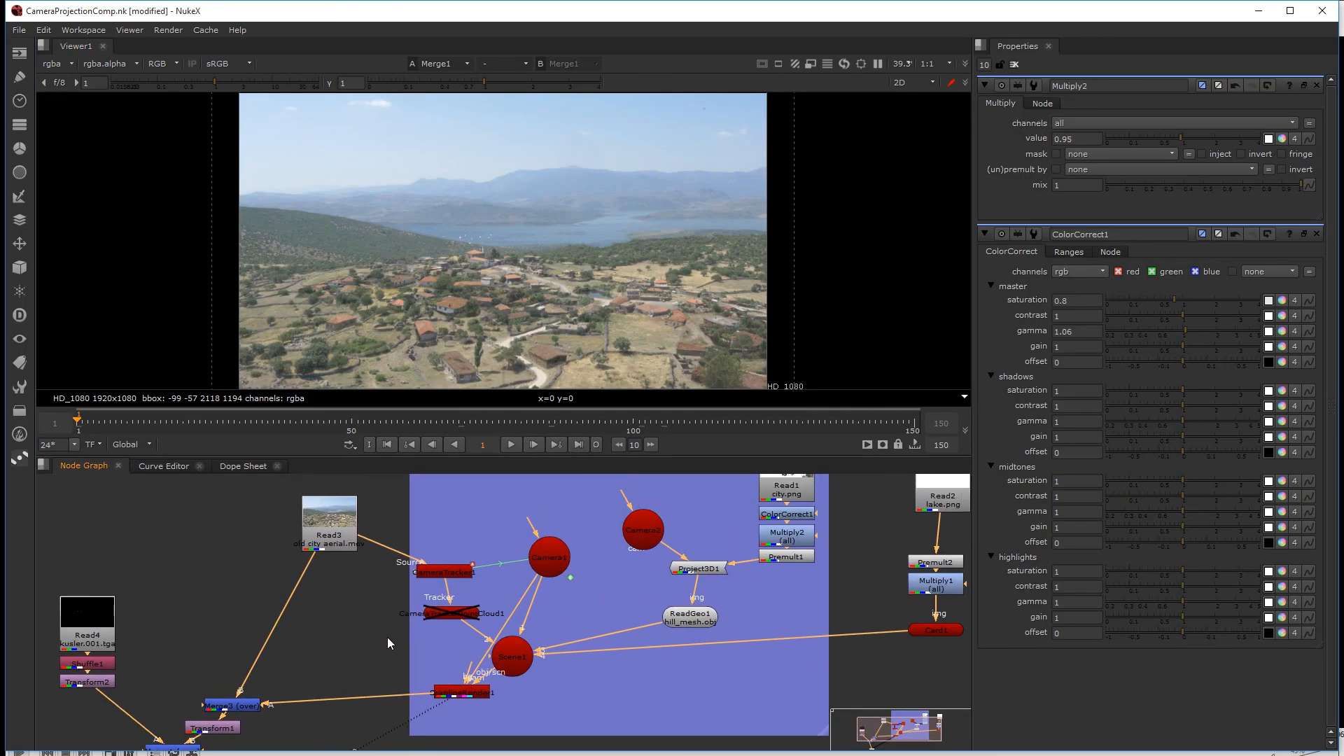